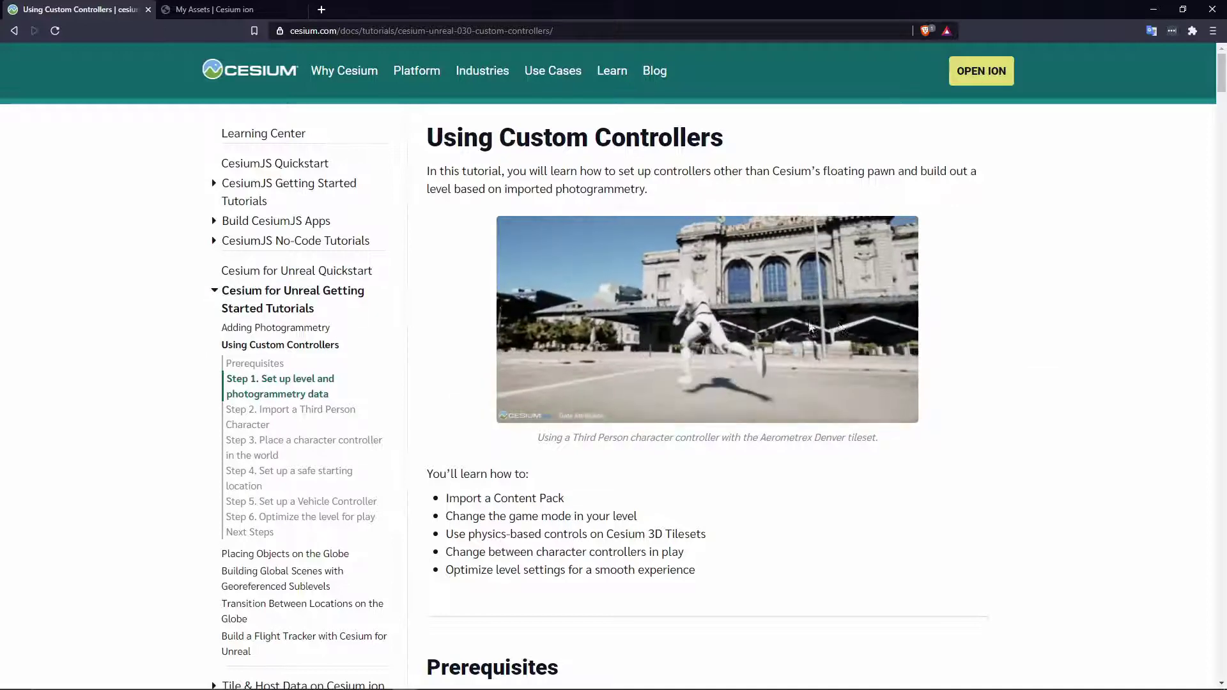
# Leave the Using Custom Controllers tutorial and switch to the Unreal Editor window.
pyautogui.hotkey('alt', 'Tab')
pyautogui.hotkey('alt', 'Tab')
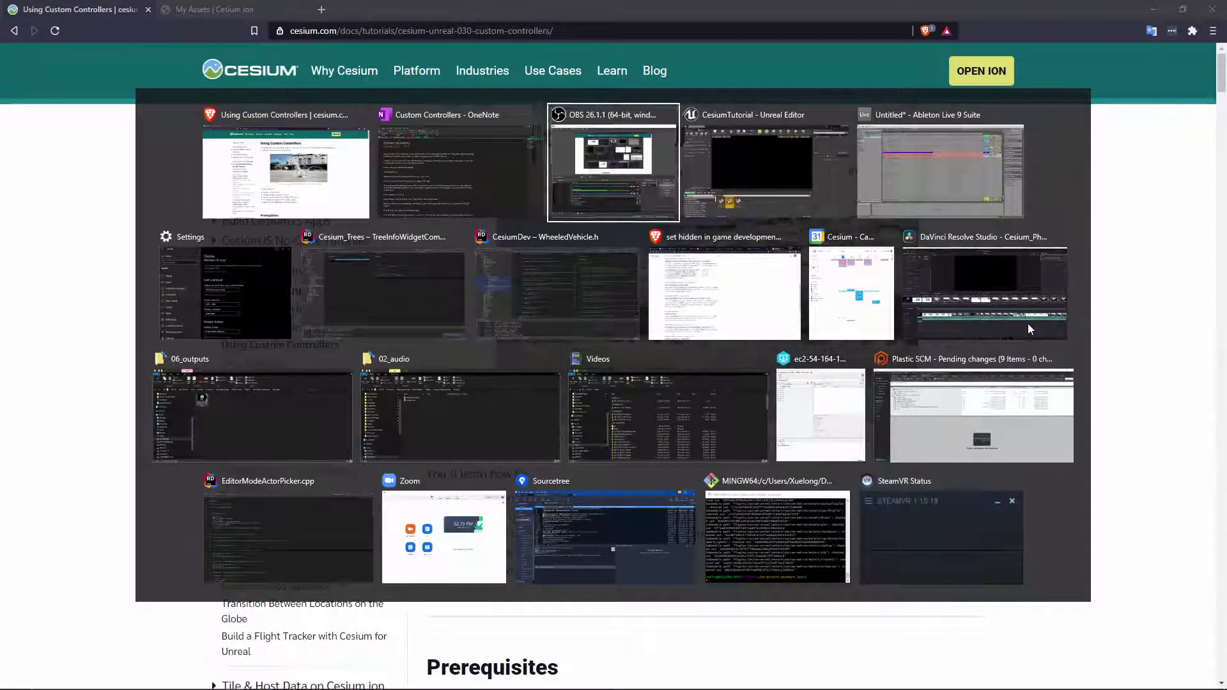
pyautogui.hotkey('alt', 'Tab')
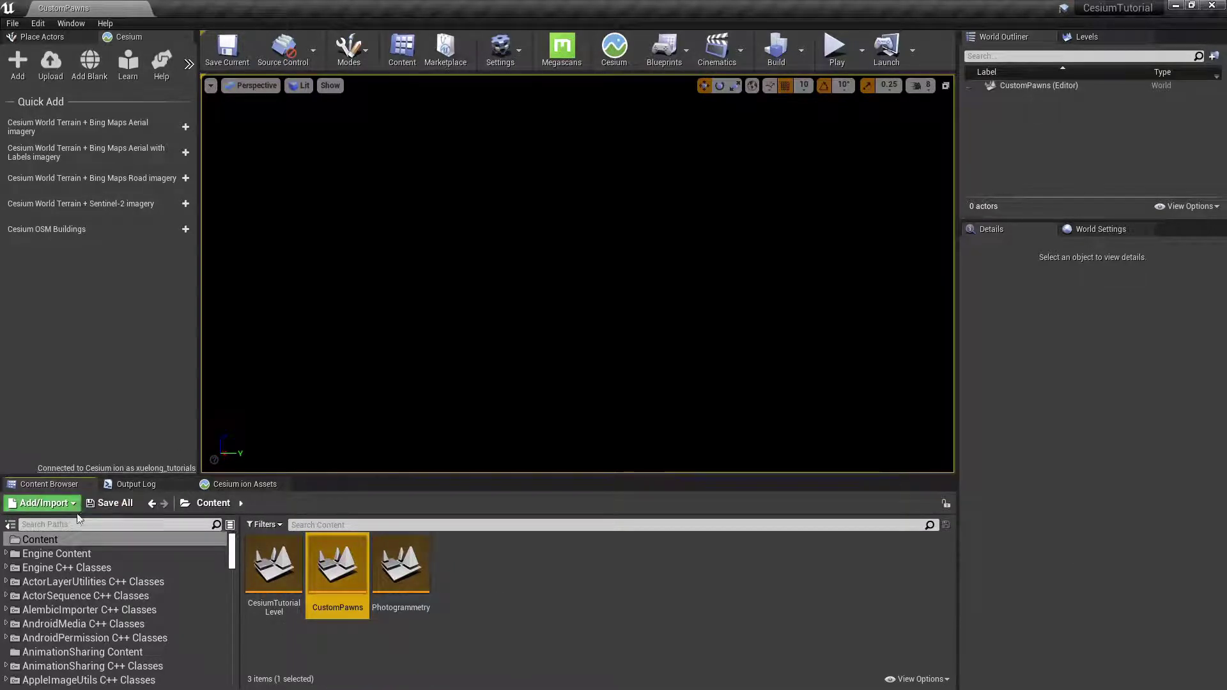
# Place CesiumSunSky from CesiumForUnreal Content and add Cesium World Terrain with Bing Maps Aerial imagery.
pyautogui.scroll(-5, 154, 601)
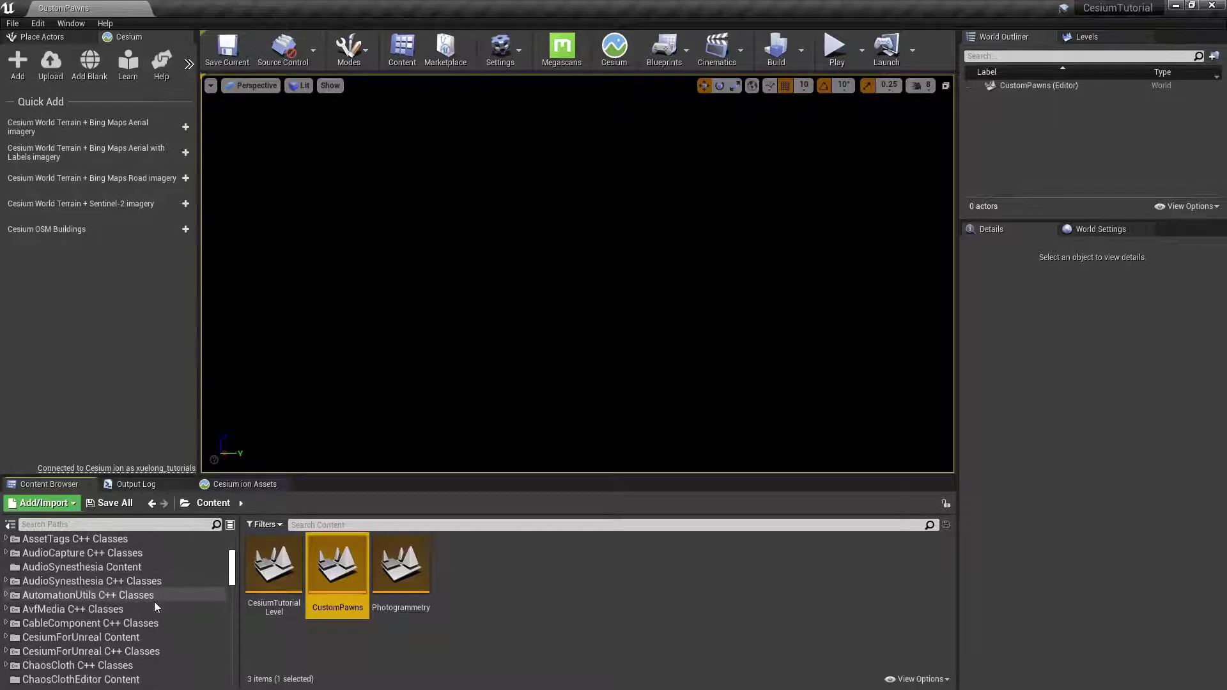
pyautogui.scroll(-1, 135, 624)
pyautogui.click(135, 618)
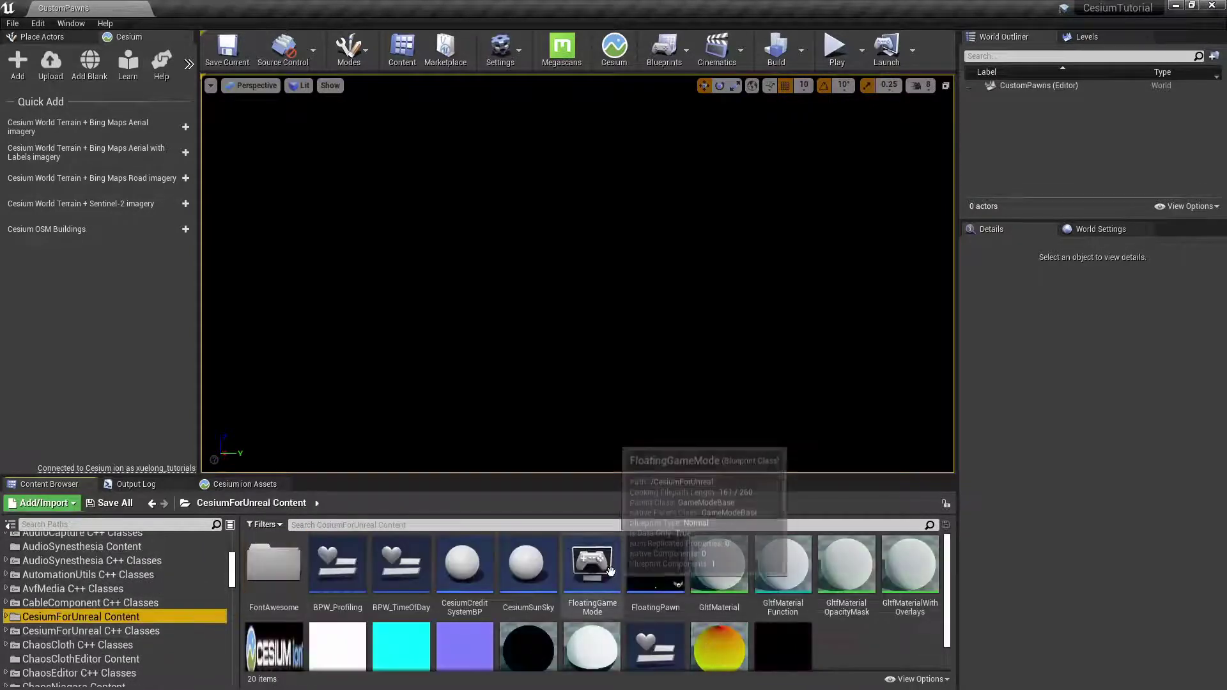
pyautogui.moveTo(528, 566); pyautogui.dragTo(543, 282)
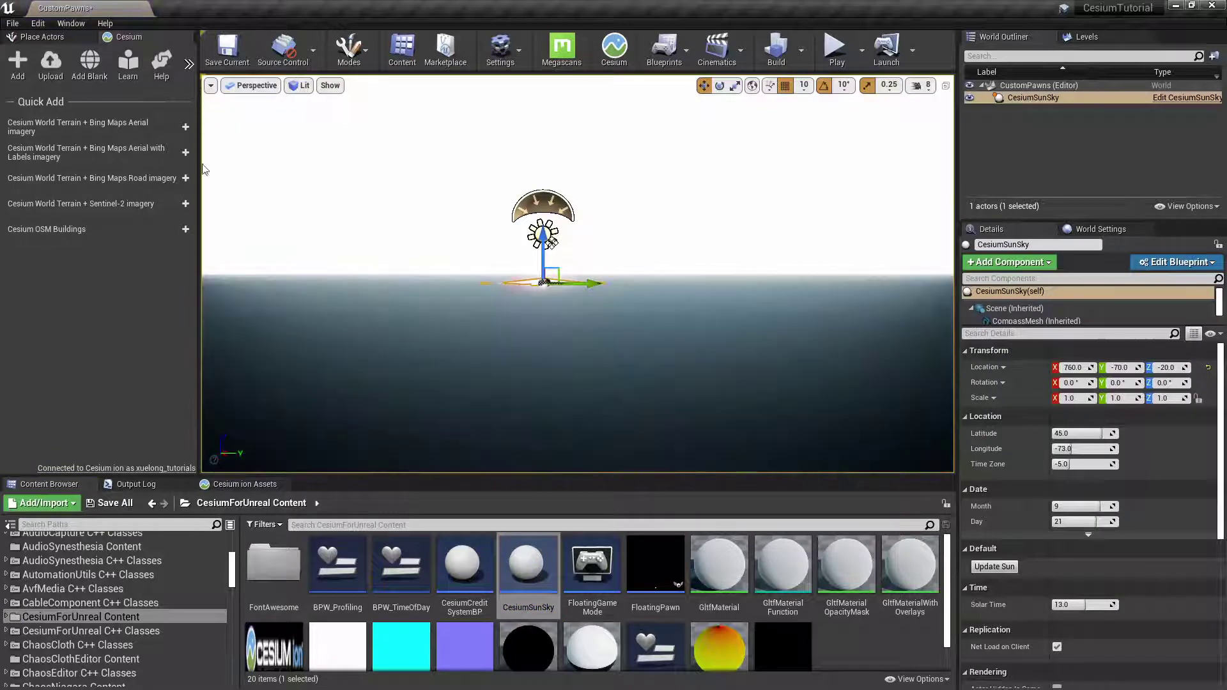
pyautogui.click(185, 127)
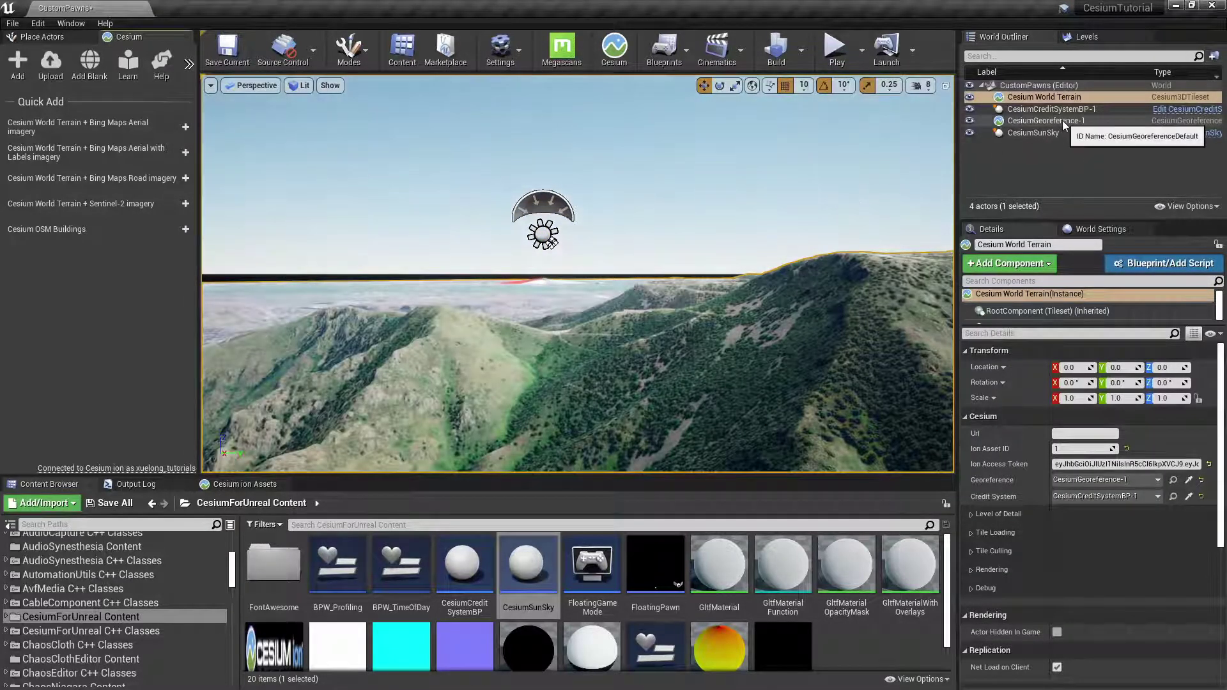
# Set CesiumGeoreference-1's Sun Sky property to CesiumSunSky.
pyautogui.click(1062, 121)
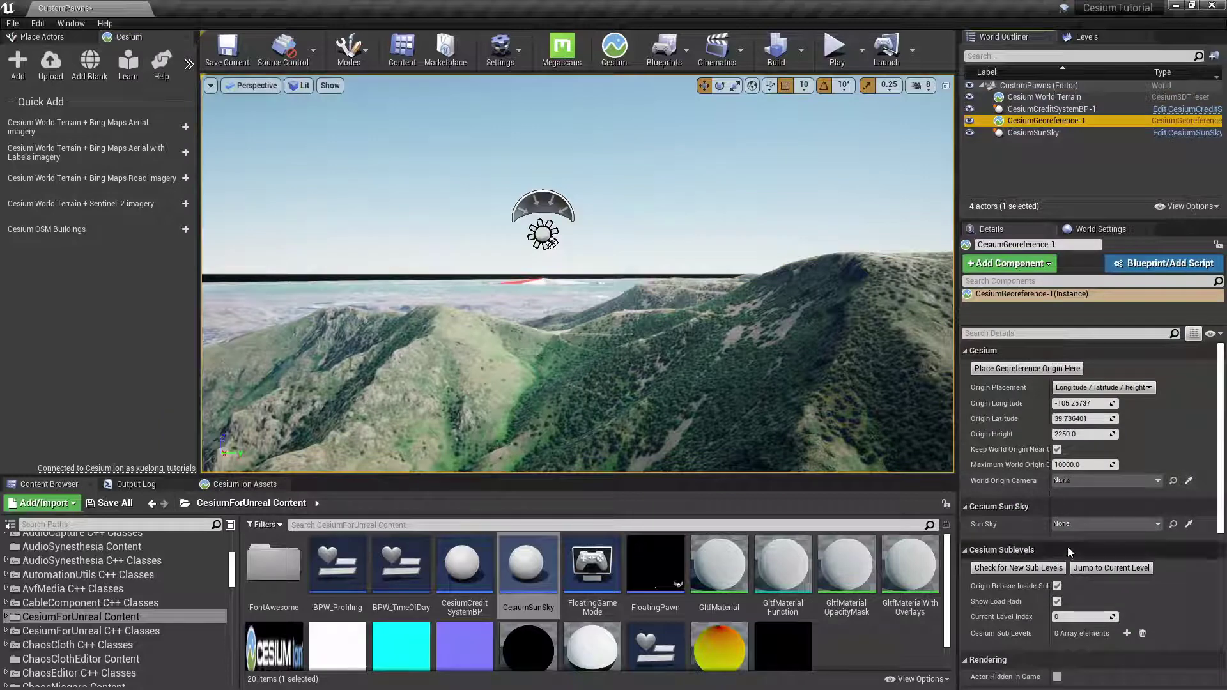
pyautogui.click(1077, 524)
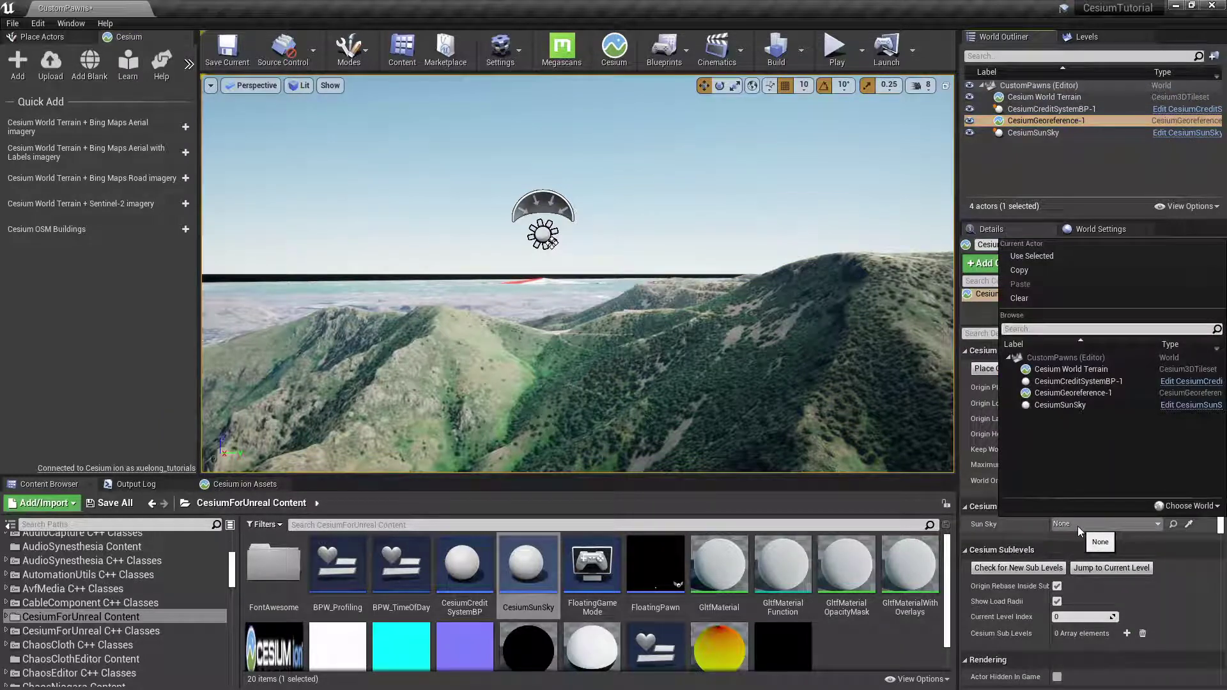
pyautogui.click(1043, 408)
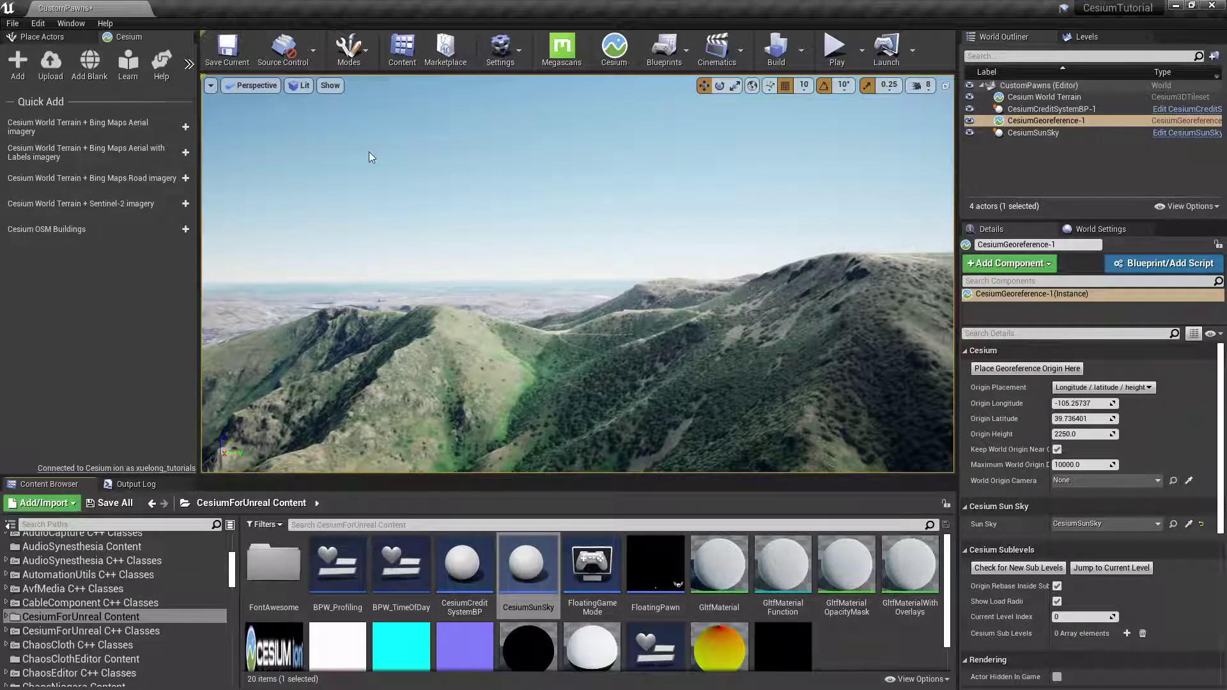
# Open the Cesium ion Assets tab, then switch to the Cesium ion page in the browser.
pyautogui.click(18, 64)
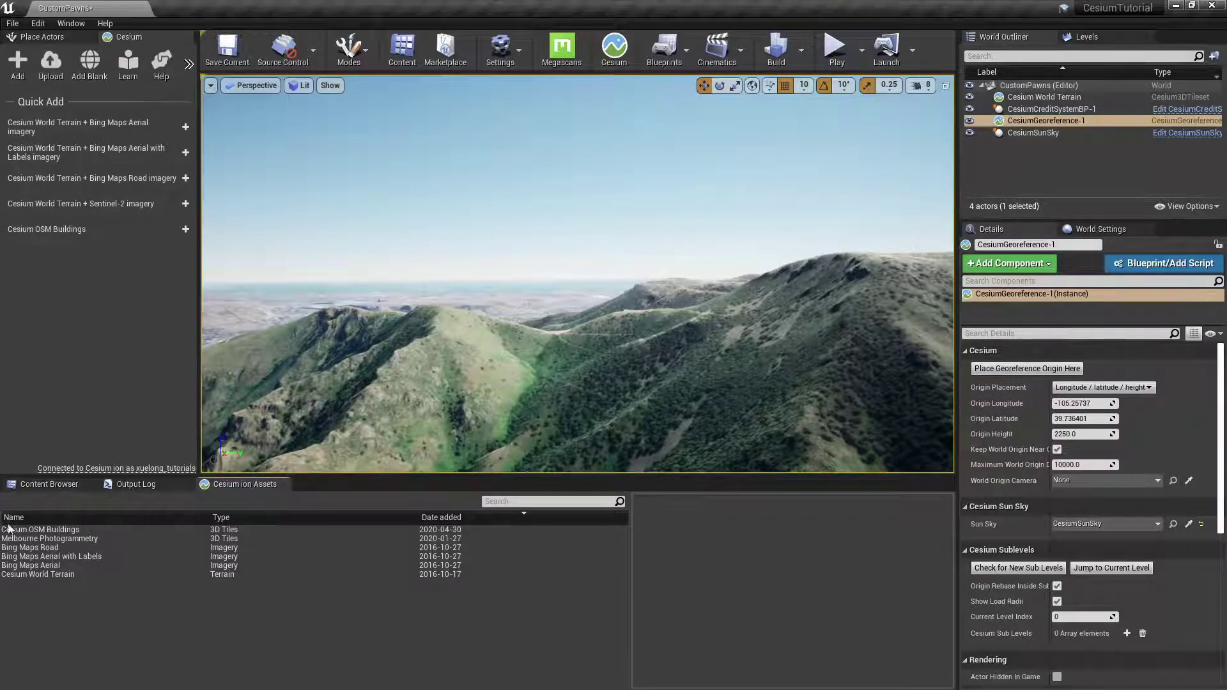
pyautogui.hotkey('alt', 'Tab')
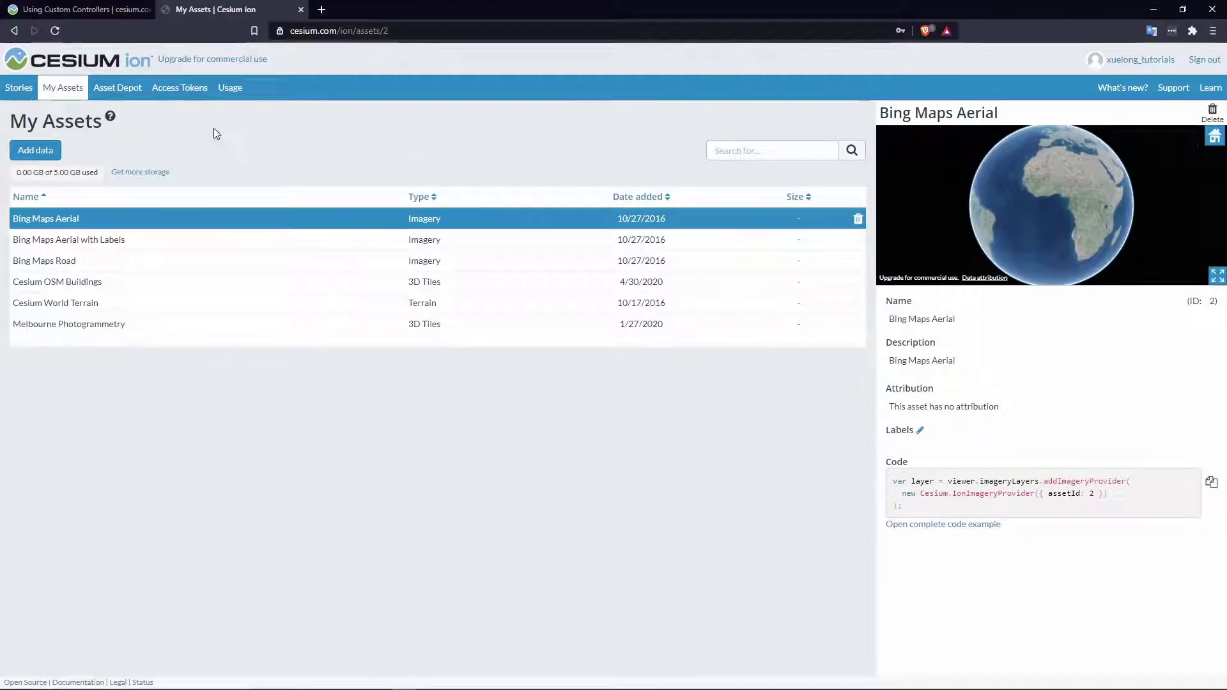
# Add Aerometrex Denver Photogrammetry from Asset Depot to My Assets, accepting its terms, then return to Unreal.
pyautogui.click(117, 88)
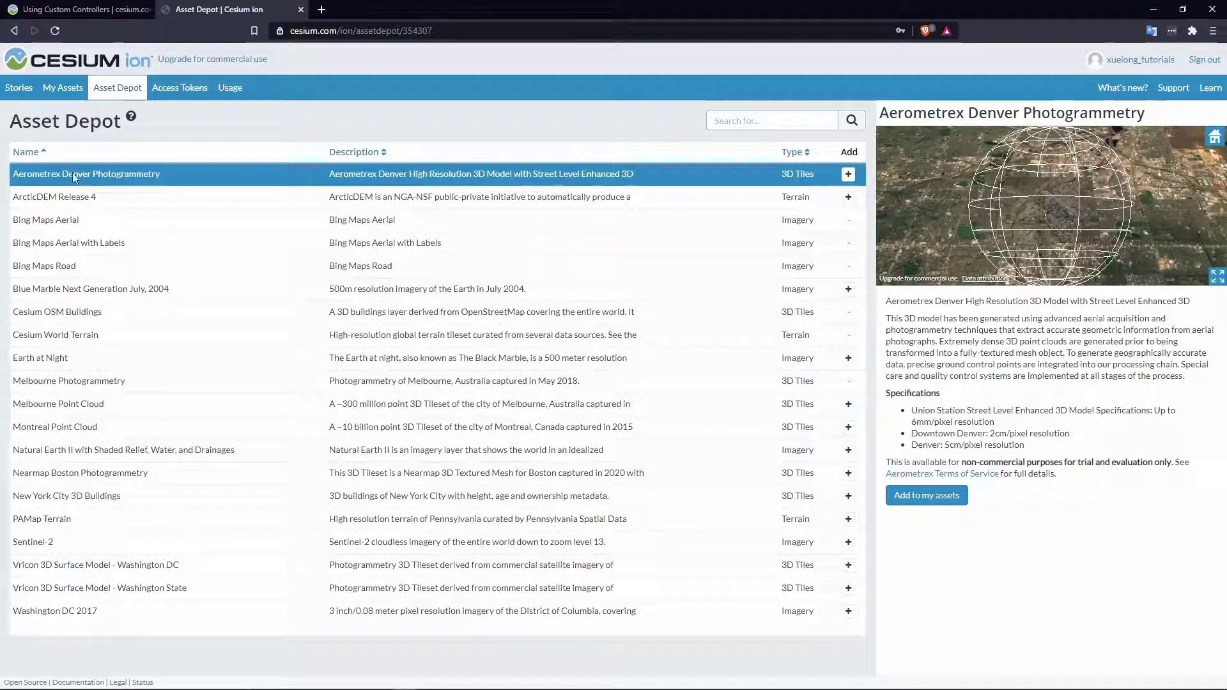
pyautogui.click(952, 497)
pyautogui.scroll(-6, 993, 414)
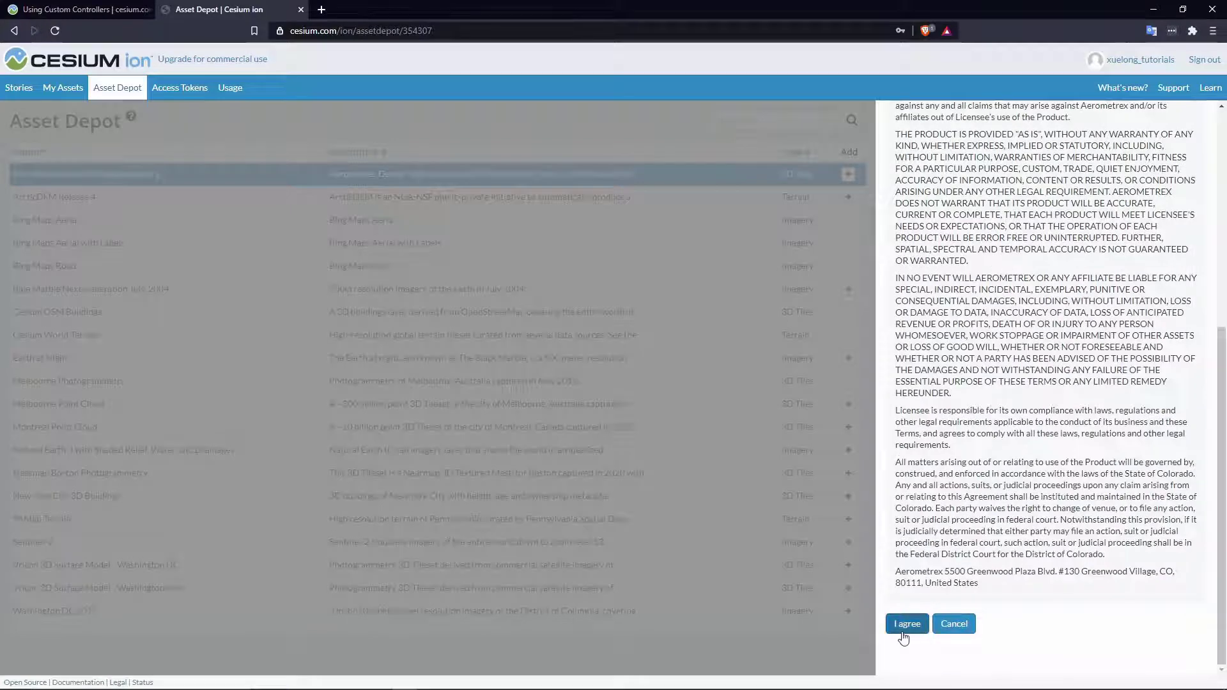
pyautogui.click(906, 624)
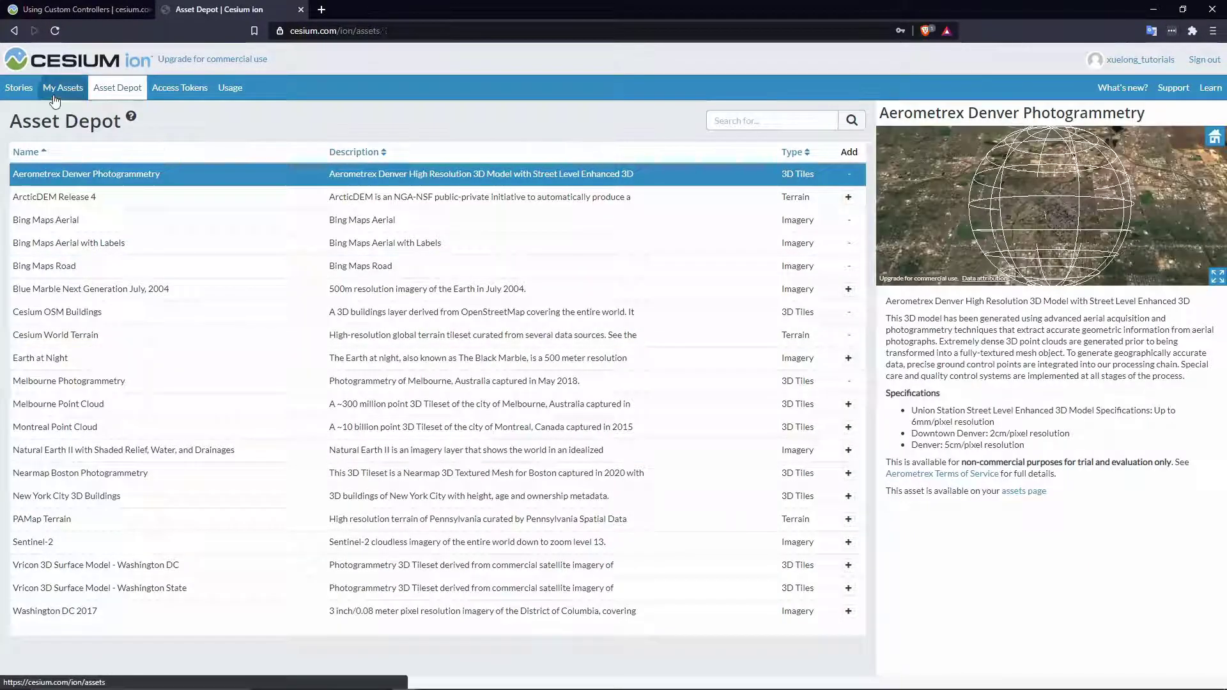
pyautogui.click(63, 88)
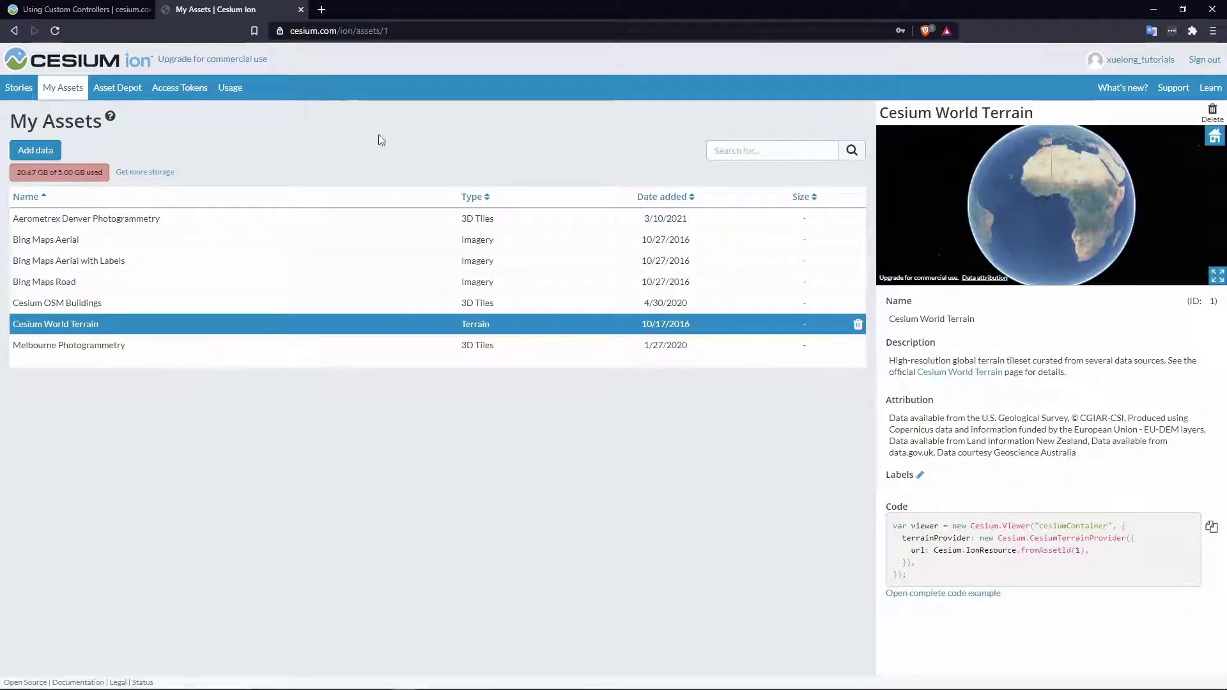
pyautogui.hotkey('alt', 'Tab')
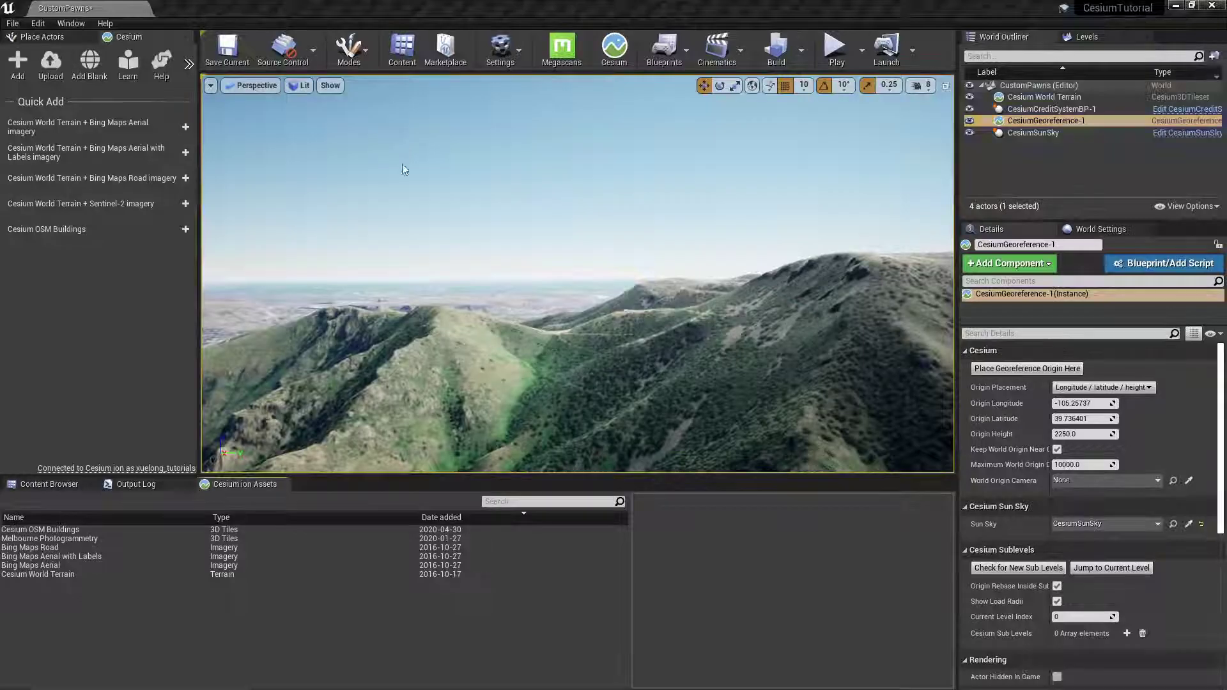
# Refresh the Cesium ion Assets list and add Aerometrex Denver Photogrammetry to the level.
pyautogui.click(282, 485)
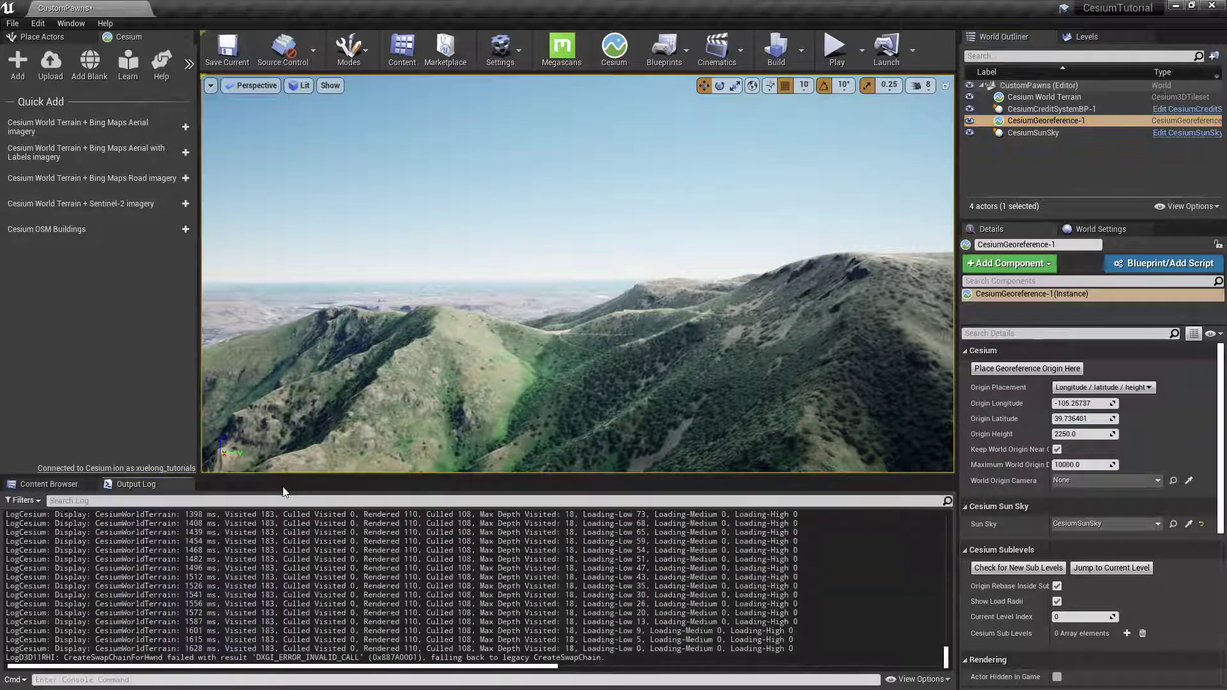
pyautogui.click(23, 70)
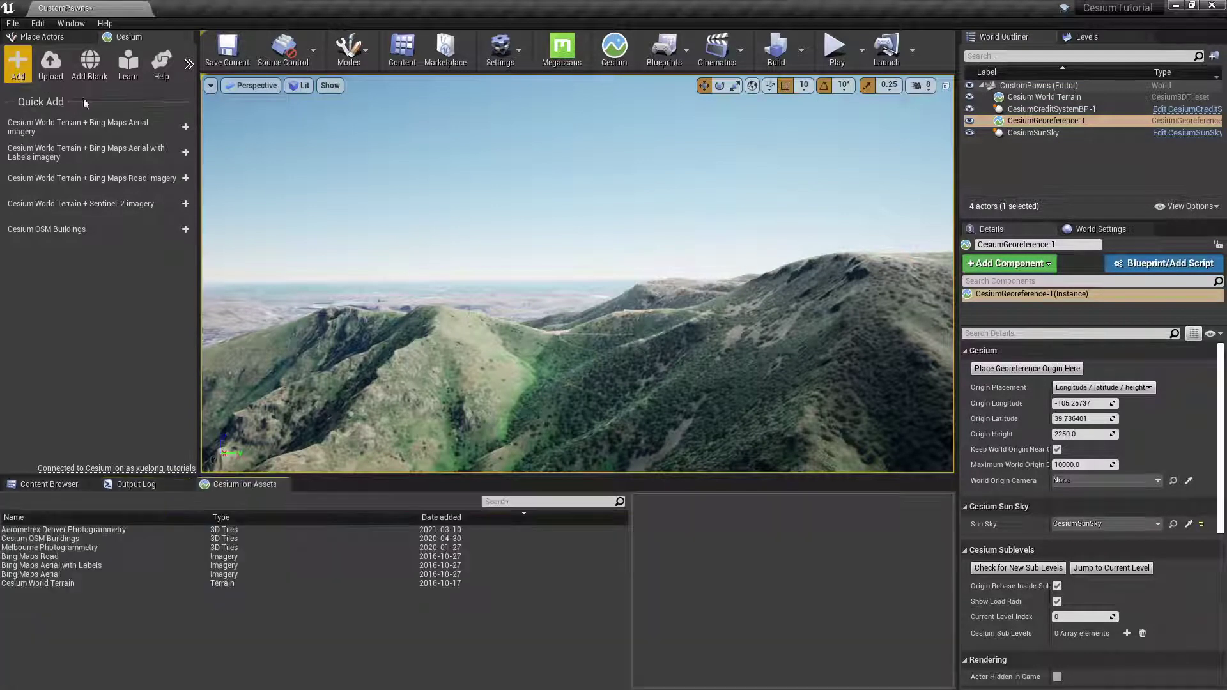
pyautogui.click(26, 530)
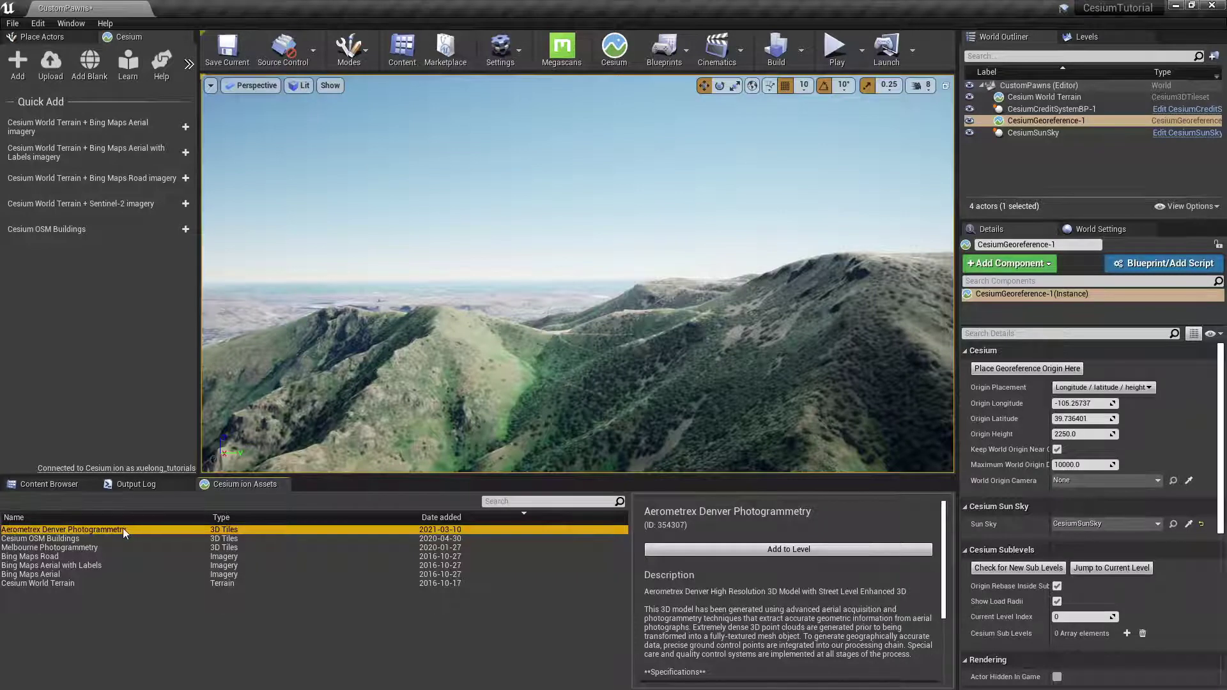
pyautogui.click(776, 550)
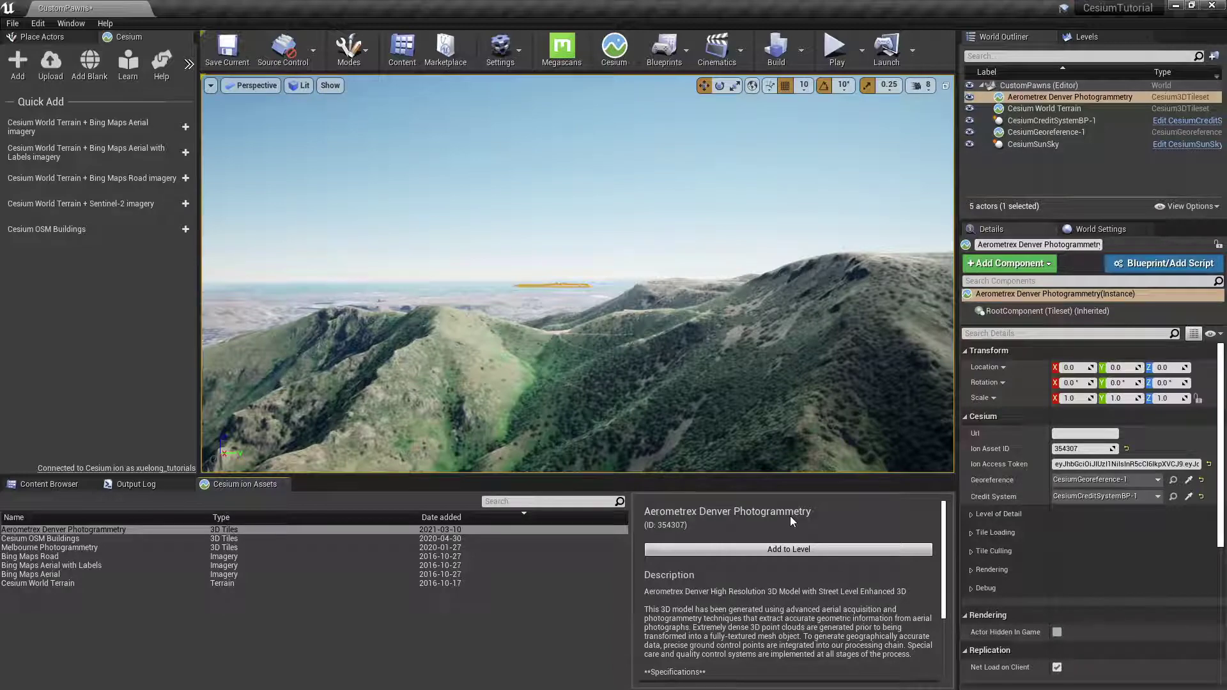
# Frame the Denver tileset in the viewport and select CesiumGeoreference-1 to edit its origin.
pyautogui.doubleClick(1079, 97)
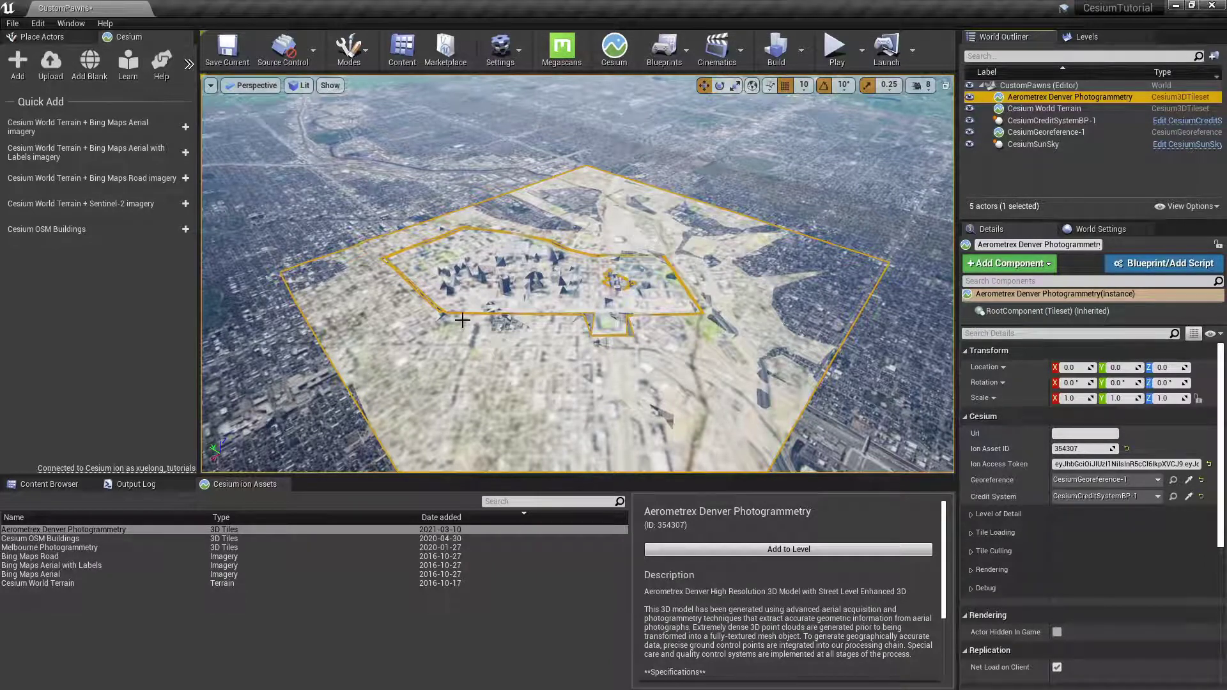
pyautogui.click(1022, 132)
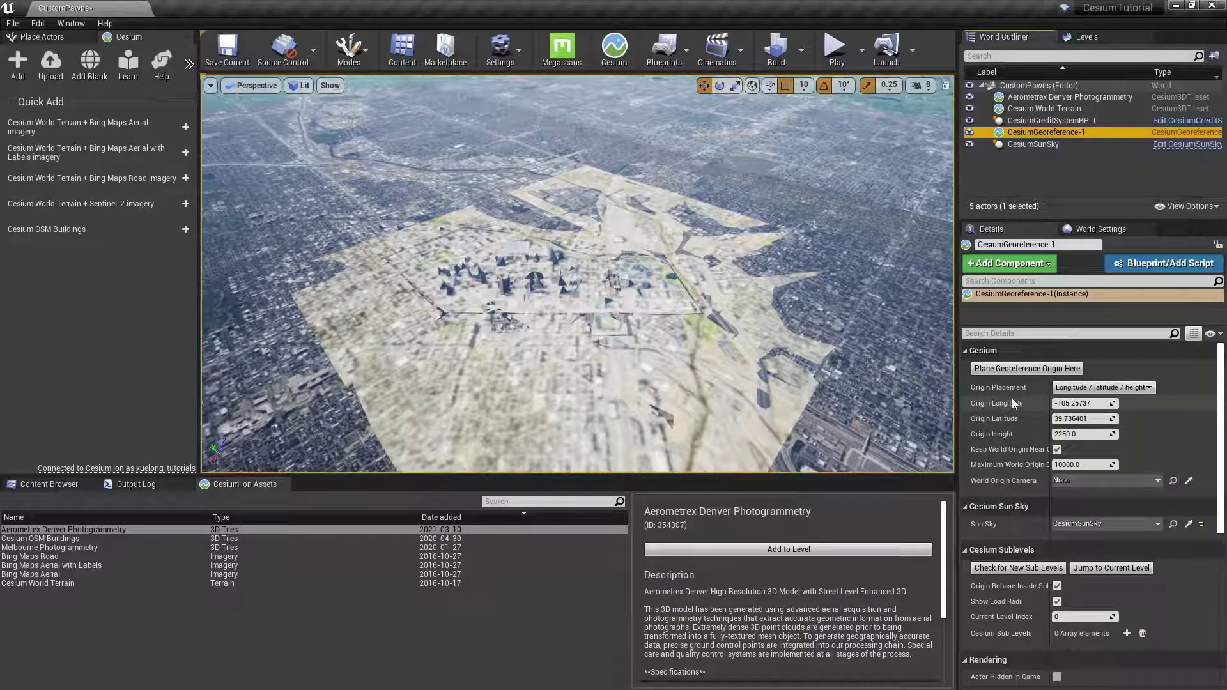
pyautogui.hotkey('alt', 'Tab')
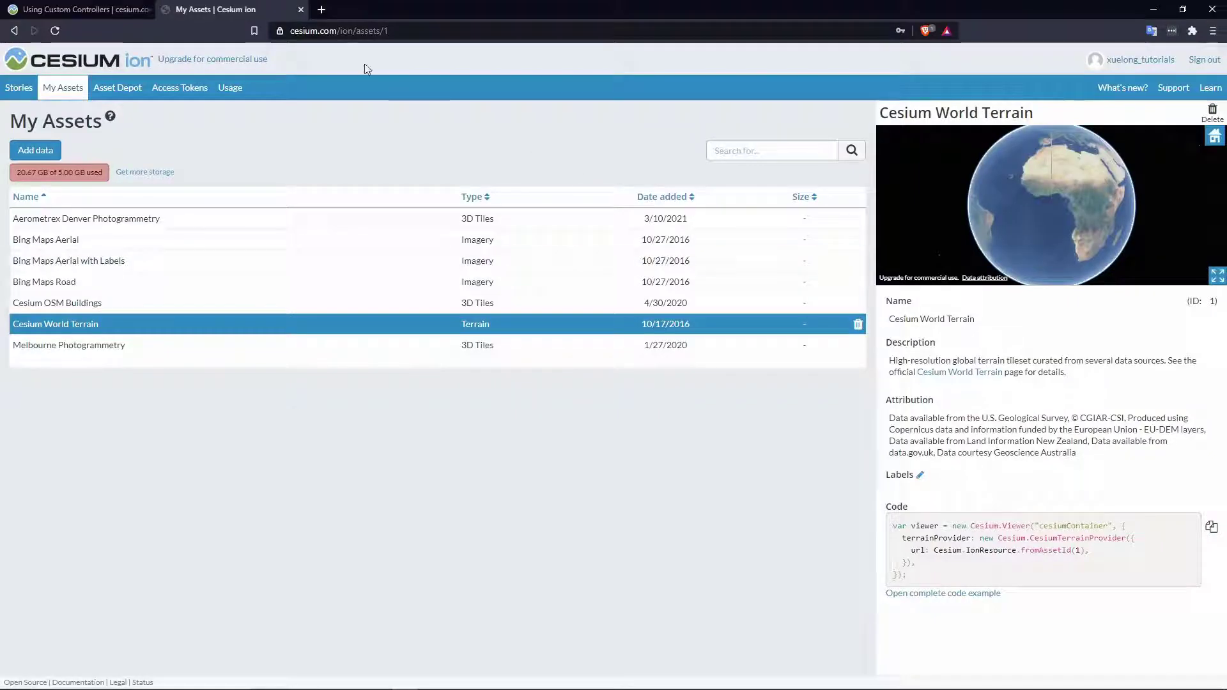
# Copy the tutorial's longitude into the georeference's Origin Longitude field.
pyautogui.click(83, 9)
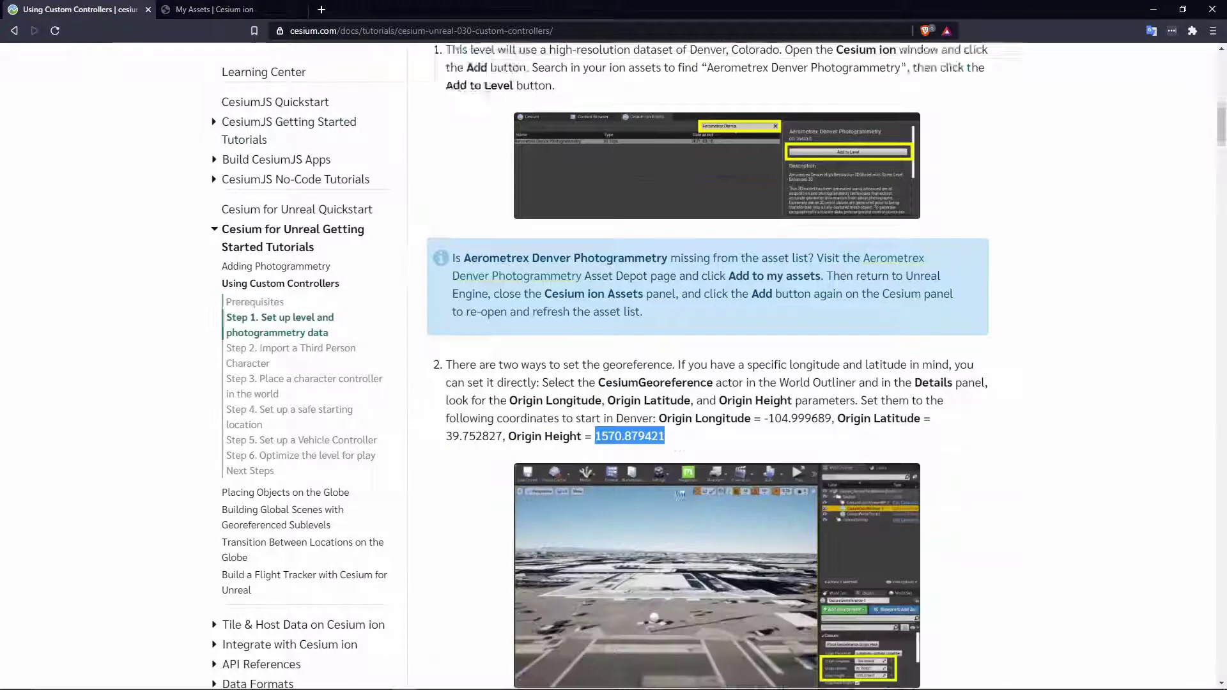
pyautogui.scroll(-1, 680, 492)
pyautogui.click(770, 378)
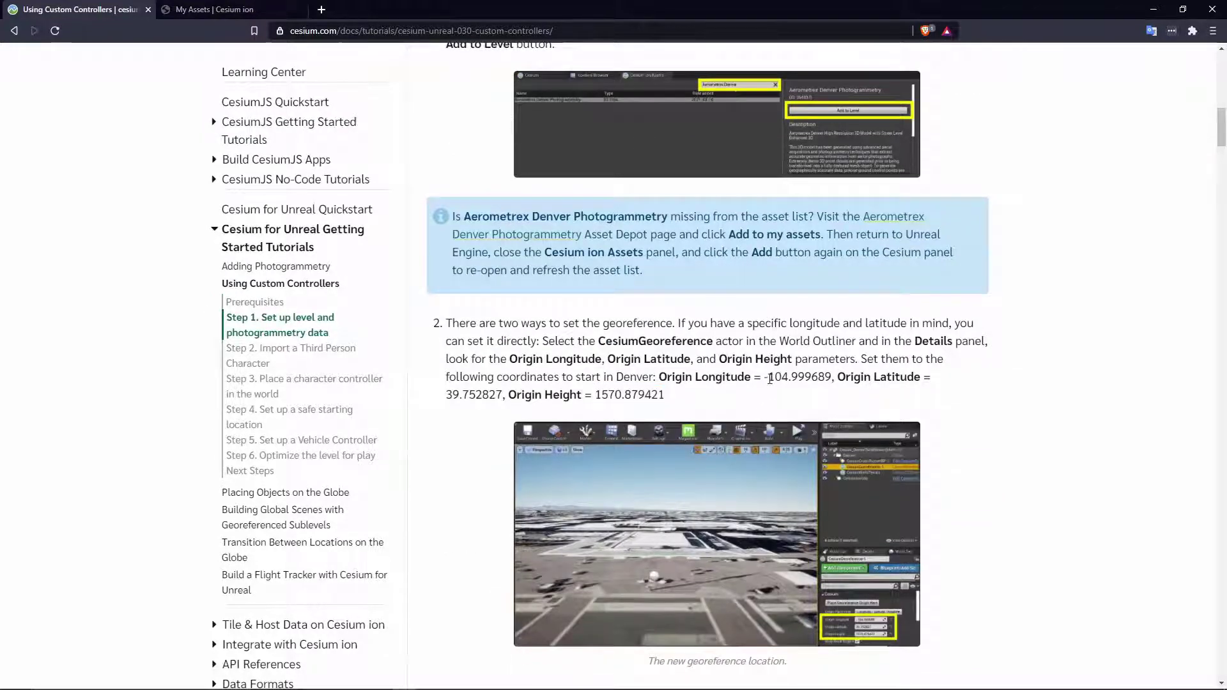
pyautogui.moveTo(788, 377); pyautogui.dragTo(833, 378)
pyautogui.hotkey('ctrl', 'c')
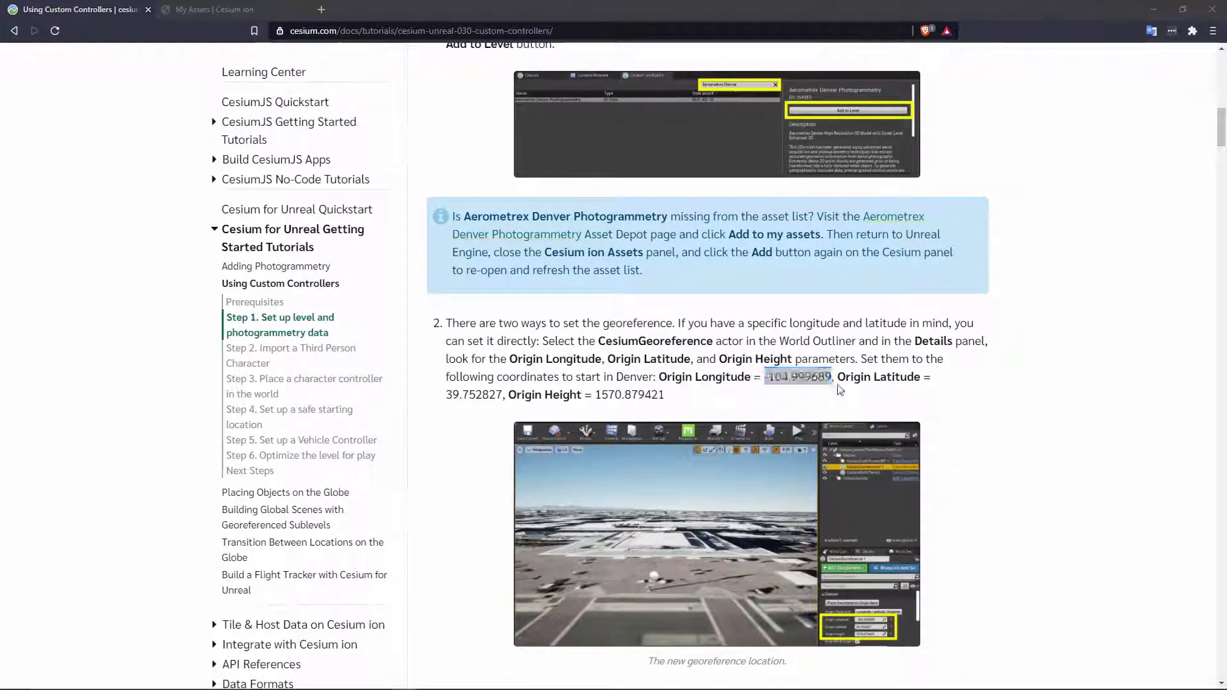
pyautogui.hotkey('alt', 'Tab')
pyautogui.click(1111, 403)
pyautogui.hotkey('ctrl', 'v')
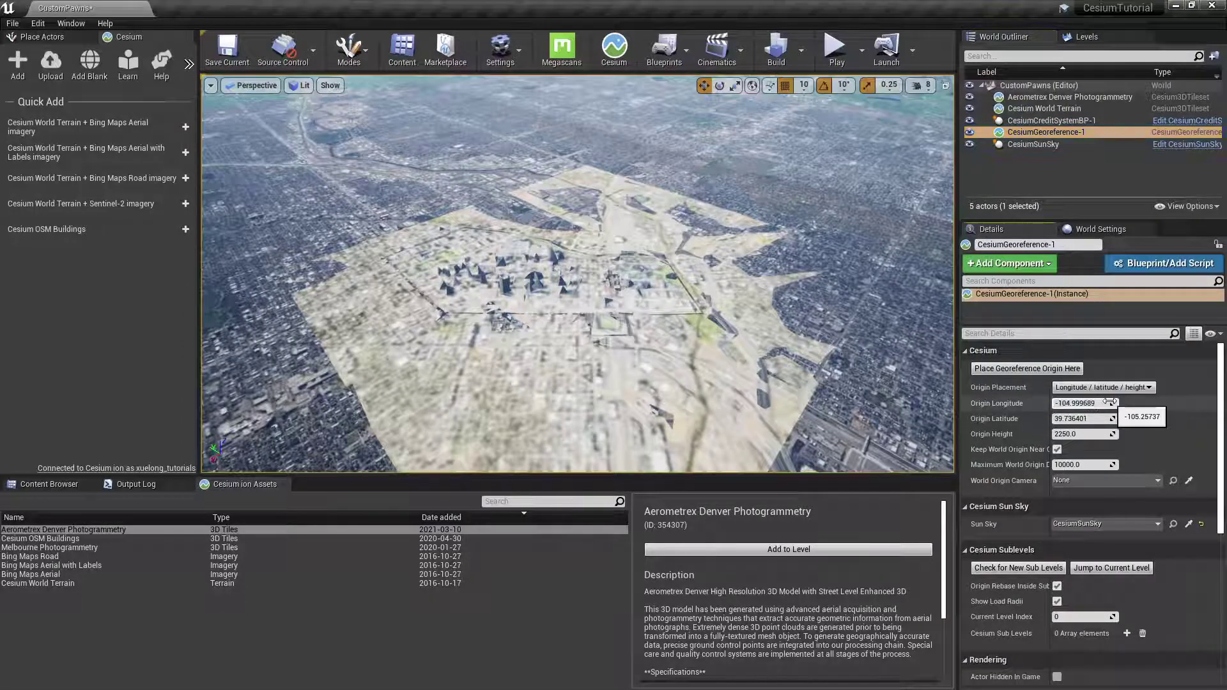
pyautogui.press('Return')
# Set Origin Latitude to the tutorial's 39.752827.
pyautogui.hotkey('alt', 'Tab')
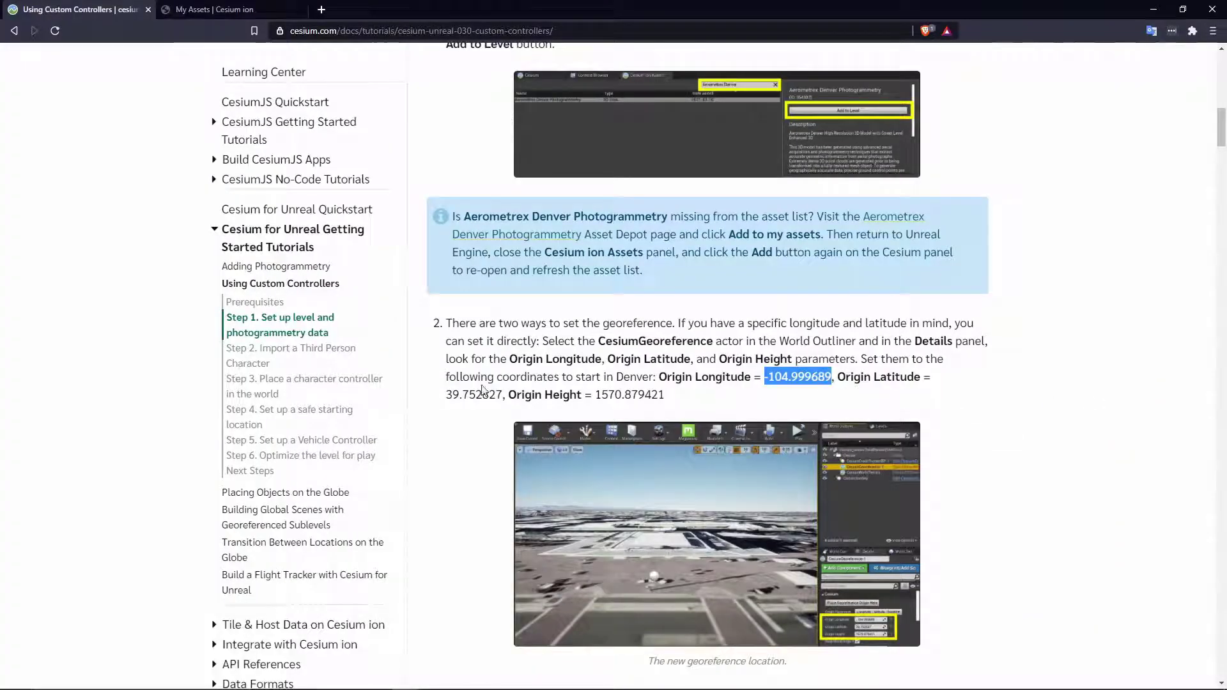
pyautogui.moveTo(446, 395); pyautogui.dragTo(498, 395)
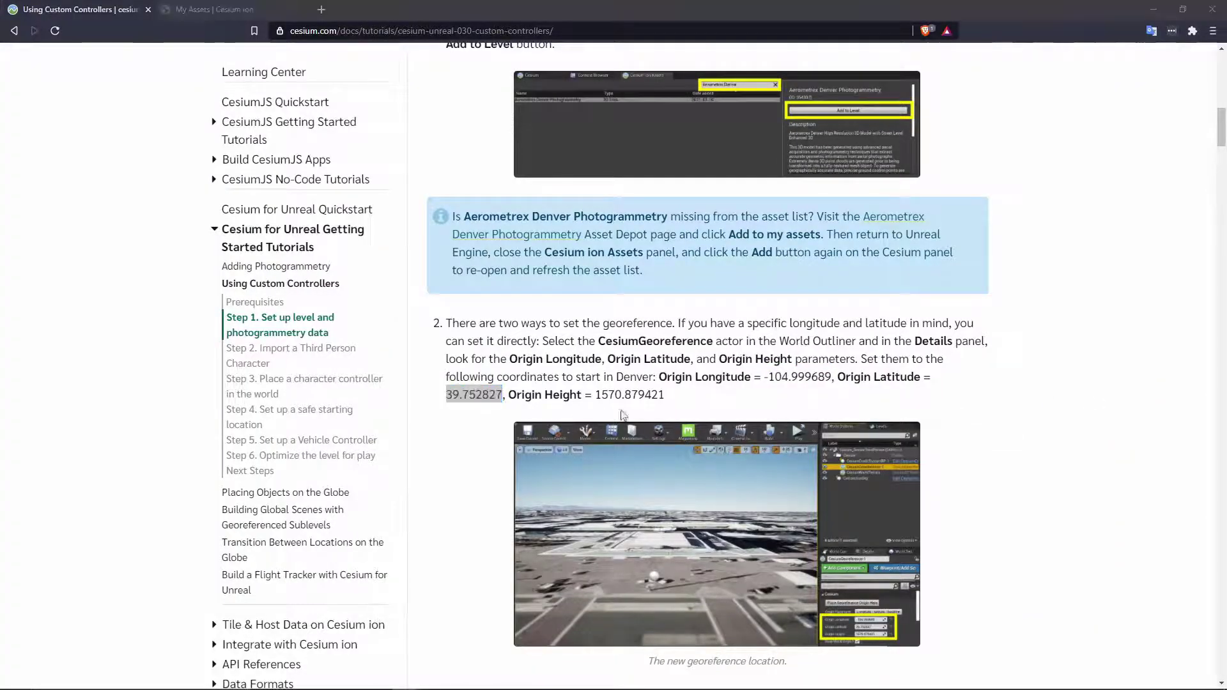
pyautogui.hotkey('alt', 'Tab')
pyautogui.click(1104, 419)
pyautogui.write('39.752827')
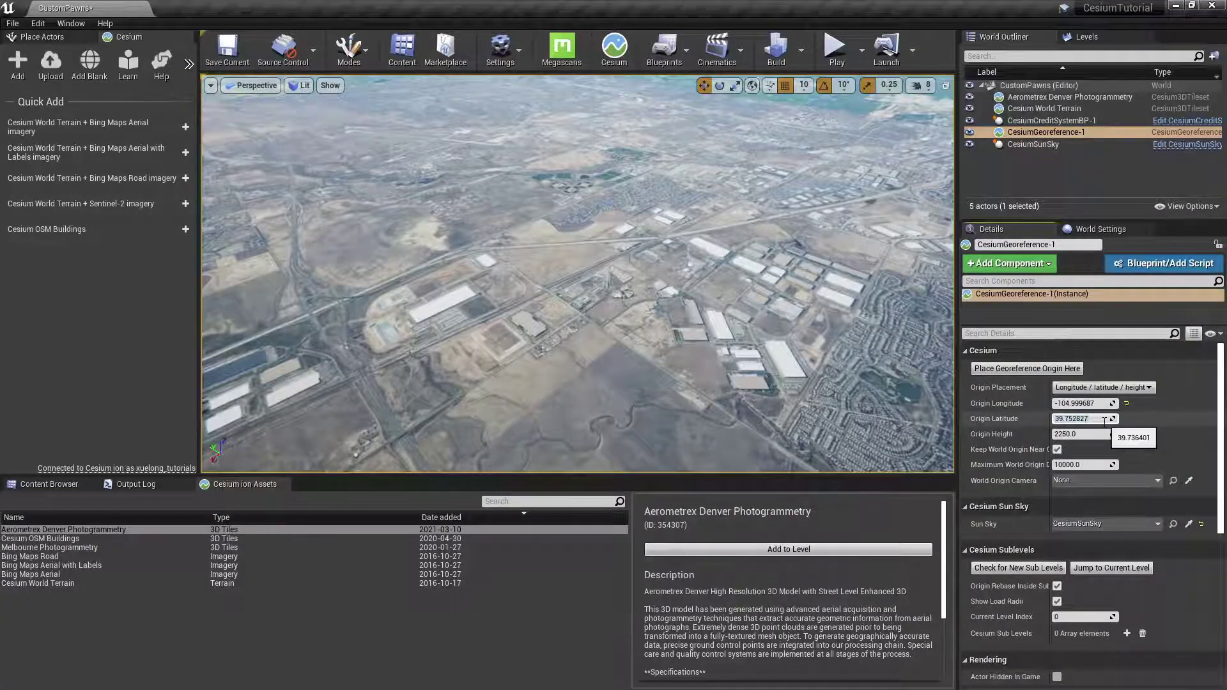
pyautogui.press('Return')
# Copy the tutorial's height and set Origin Height to 1570.879395.
pyautogui.hotkey('alt', 'Tab')
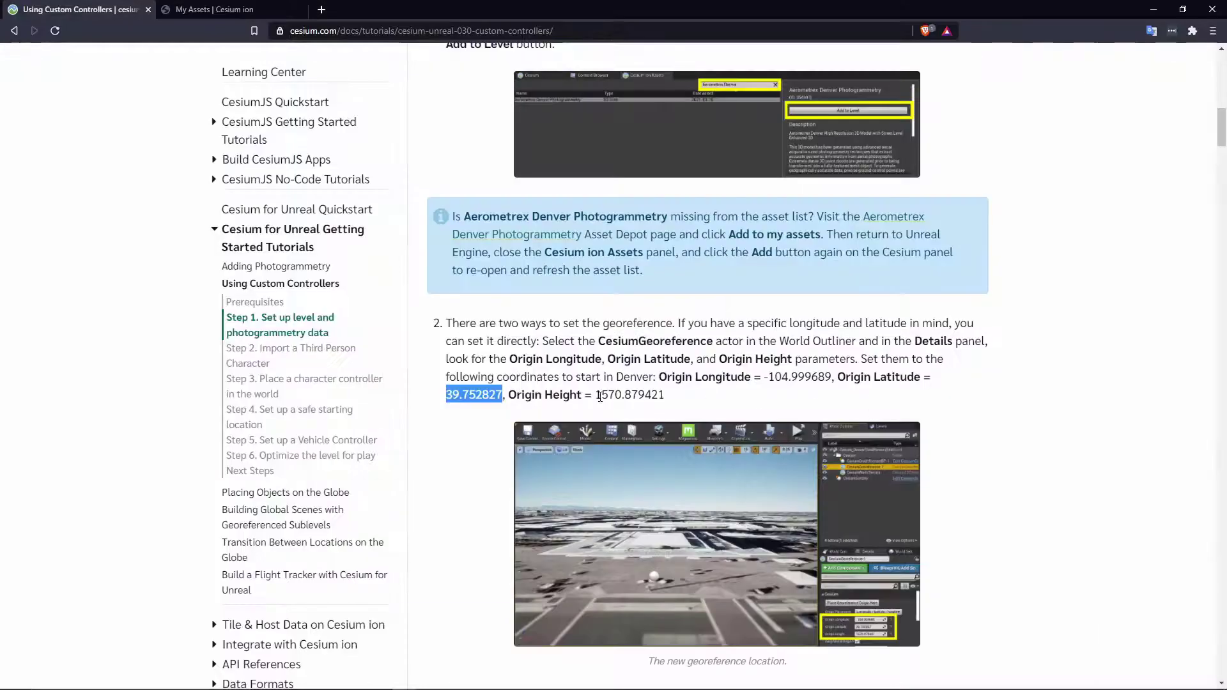
pyautogui.moveTo(599, 397)
pyautogui.mouseDown()
pyautogui.moveTo(667, 396)
pyautogui.moveTo(599, 396)
pyautogui.mouseUp()
pyautogui.click(667, 396)
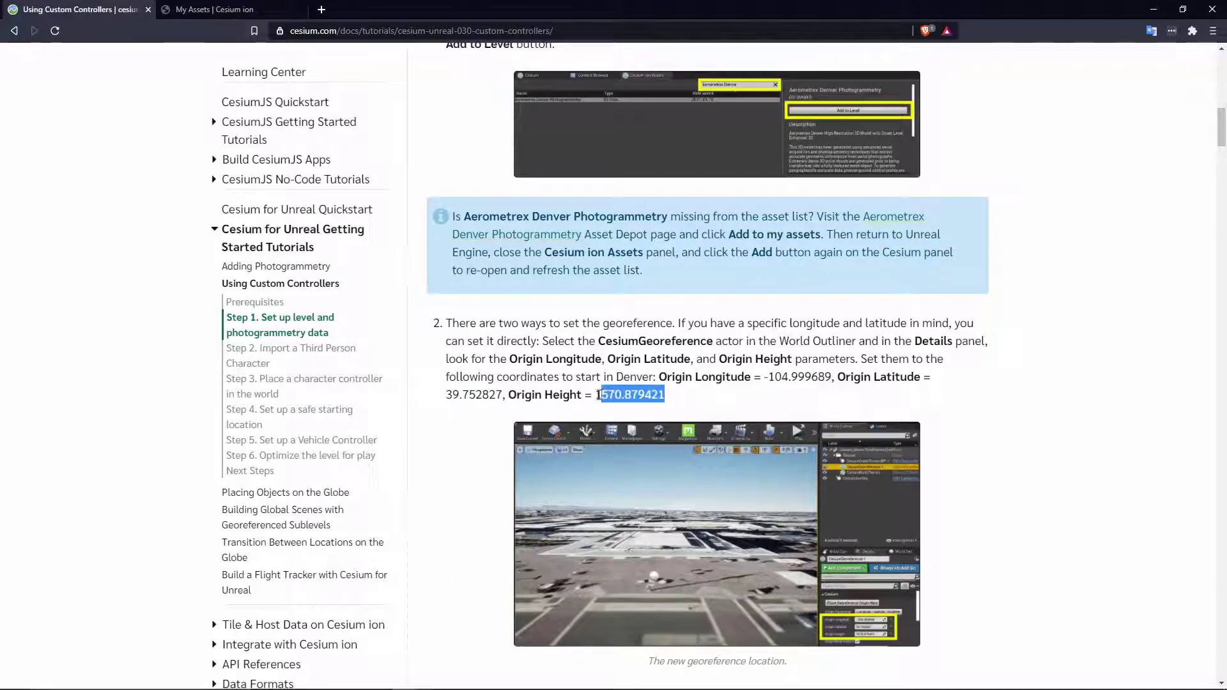
pyautogui.hotkey('ctrl', 'c')
pyautogui.hotkey('alt', 'Tab')
pyautogui.click(1085, 434)
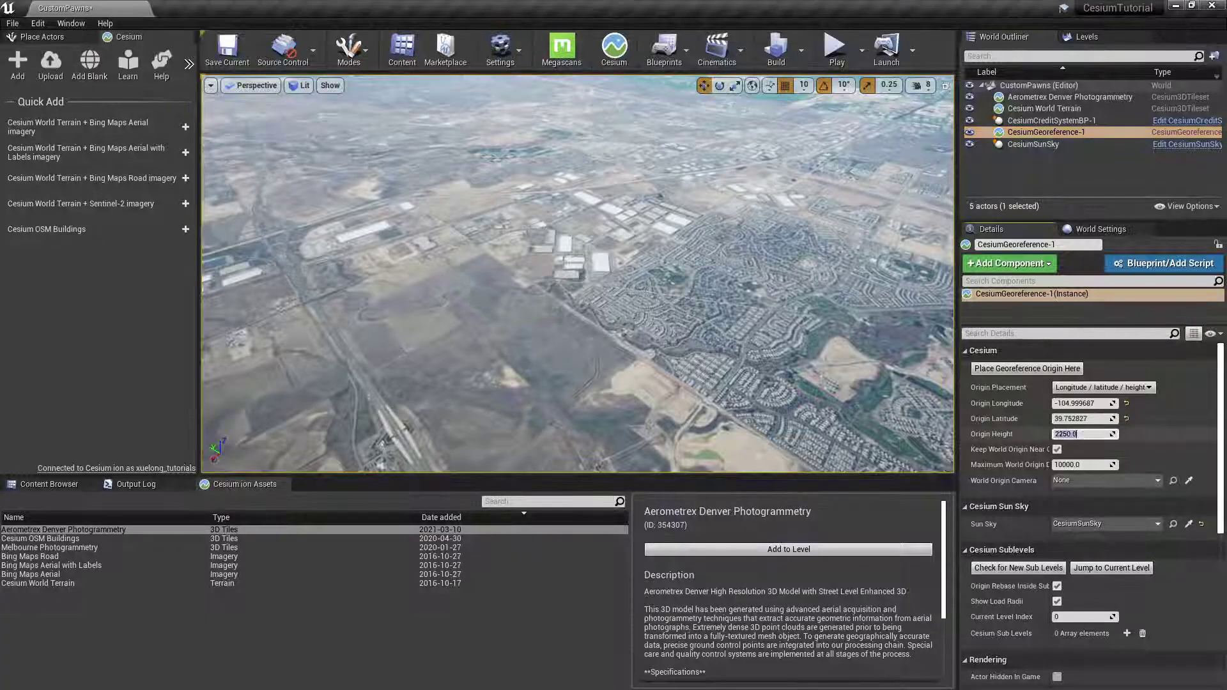
pyautogui.hotkey('ctrl', 'v')
pyautogui.press('Return')
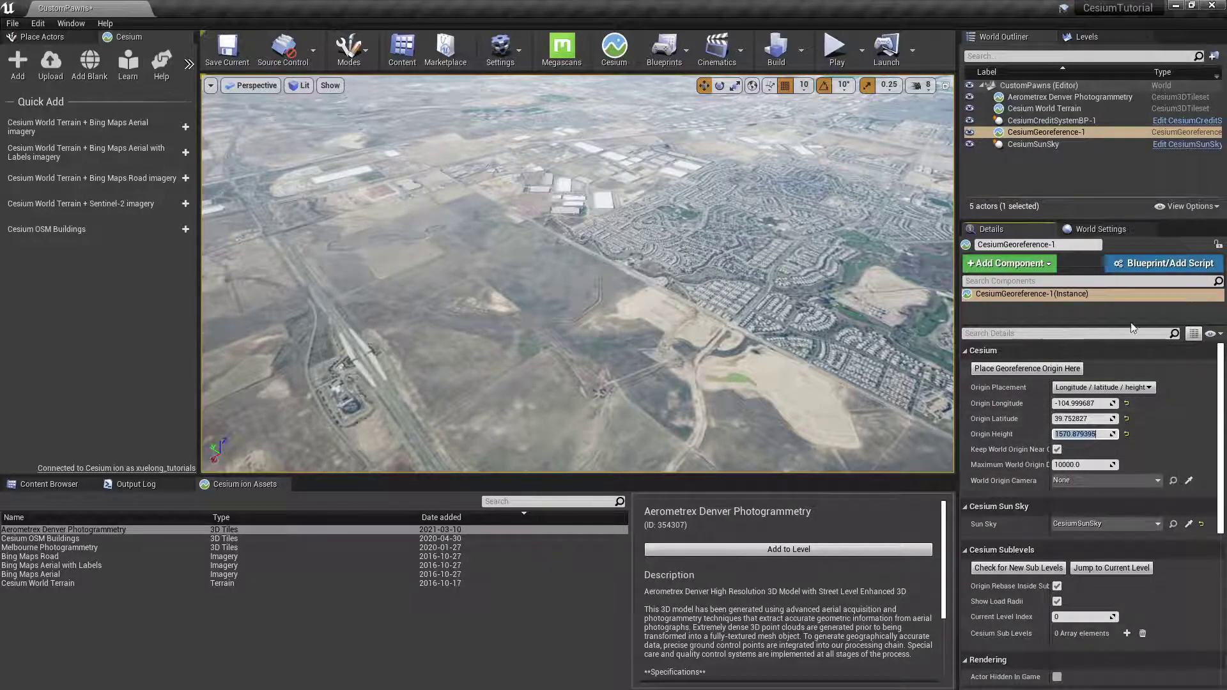
# Reset the CesiumSunSky actor's Location to zero.
pyautogui.click(1036, 144)
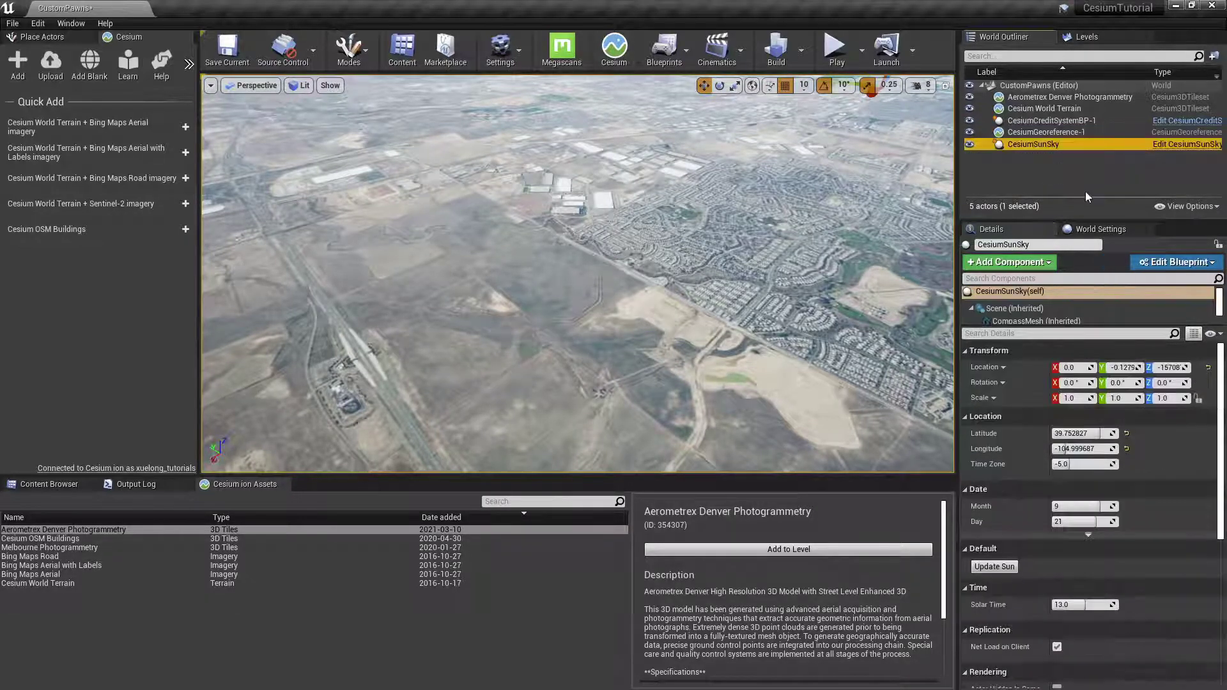
pyautogui.click(1209, 368)
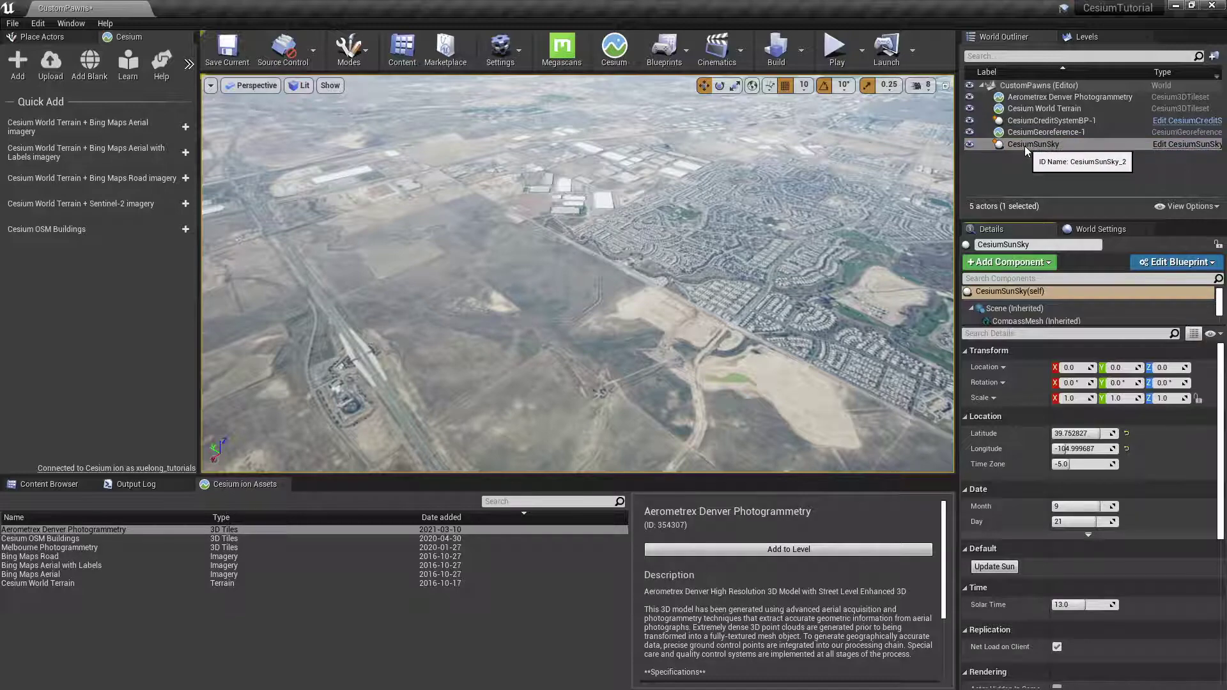
pyautogui.click(1054, 132)
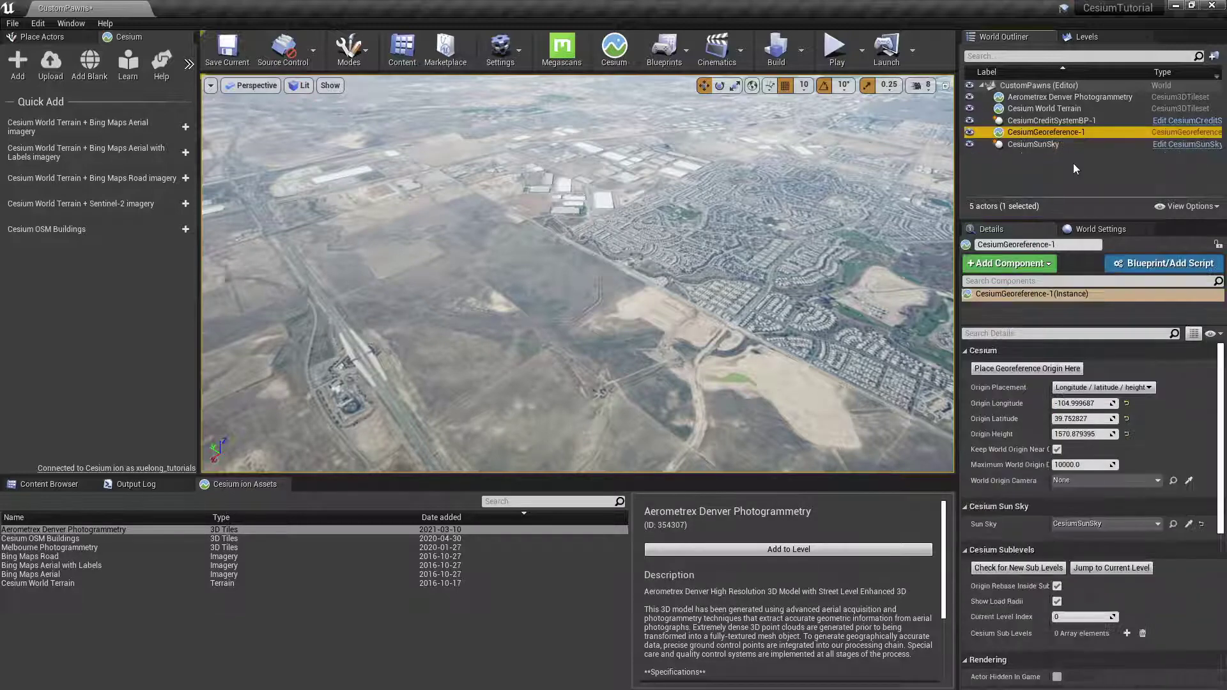
pyautogui.click(1046, 147)
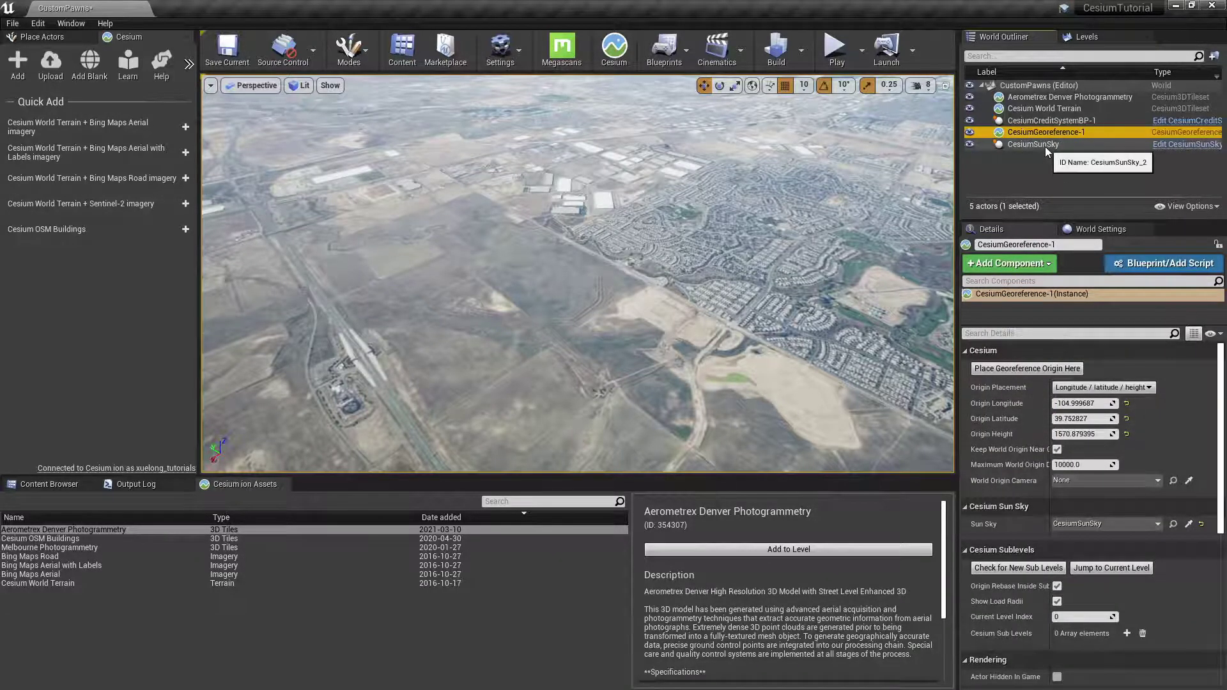
# Focus on CesiumSunSky and fly down to street level by Denver's Union Station.
pyautogui.doubleClick(1045, 147)
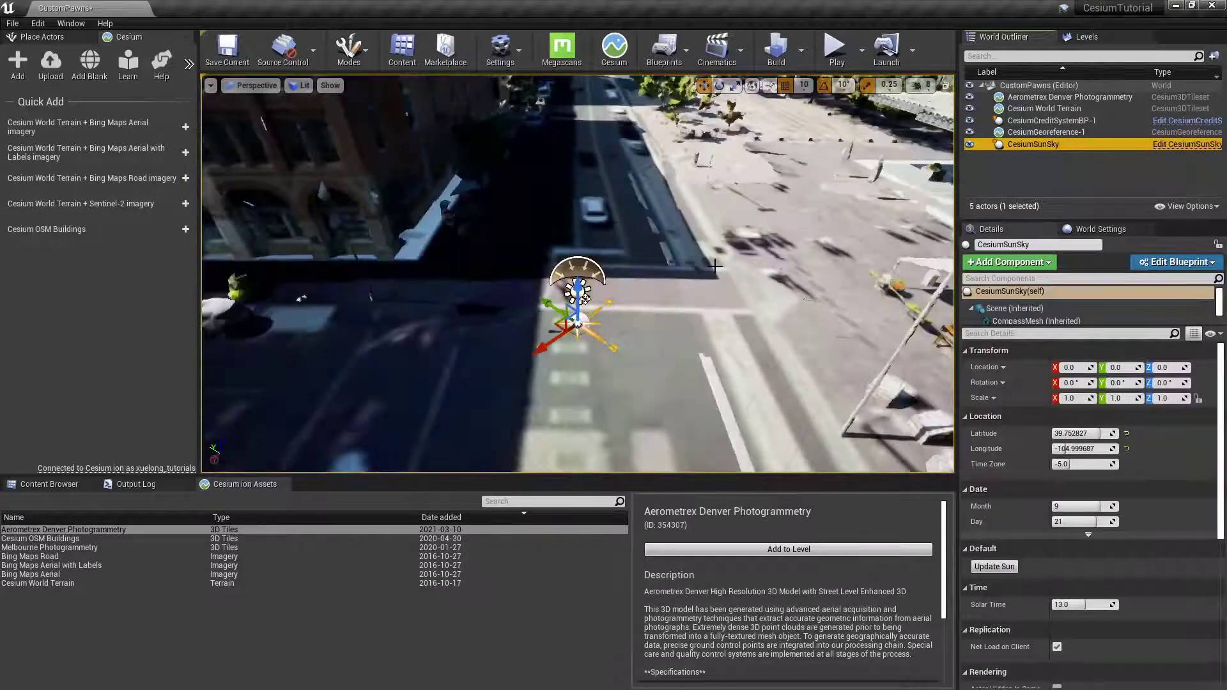
pyautogui.moveTo(642, 267); pyautogui.dragTo(593, 294, button='right')
pyautogui.moveTo(450, 310); pyautogui.dragTo(435, 364, button='right')
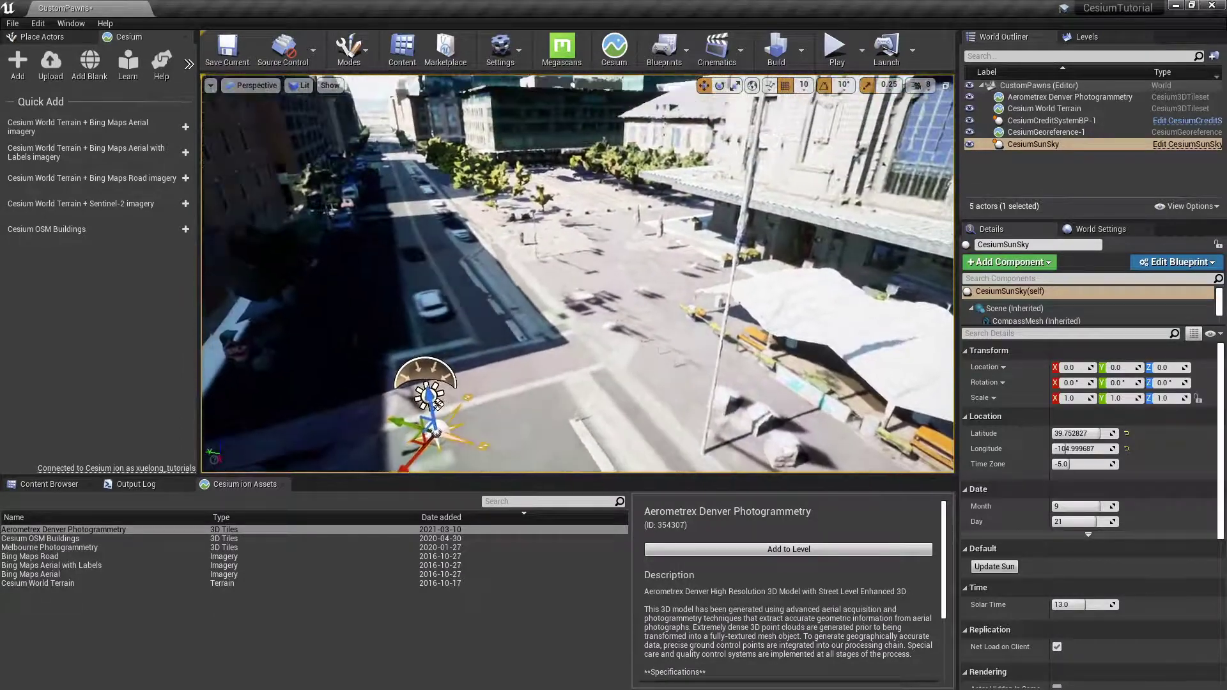
pyautogui.moveTo(578, 273); pyautogui.dragTo(567, 284, button='right')
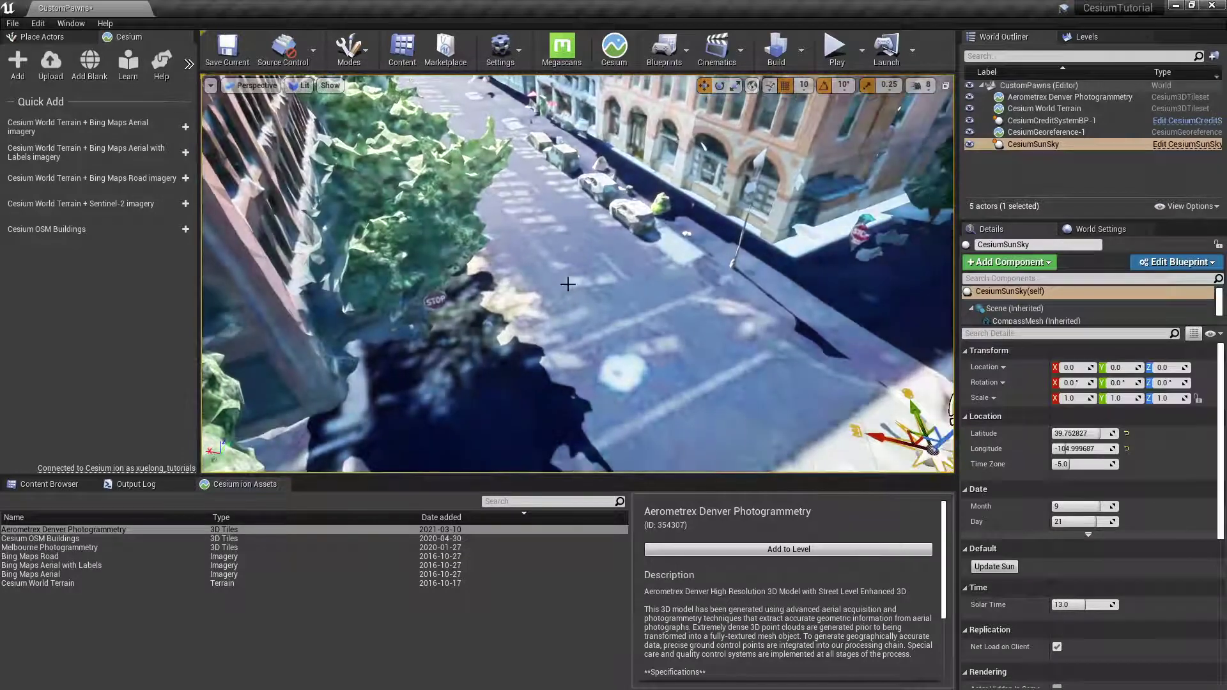
# Move the Aerometrex Denver Photogrammetry tileset to a Z location of 600.
pyautogui.click(1071, 96)
pyautogui.press('f')
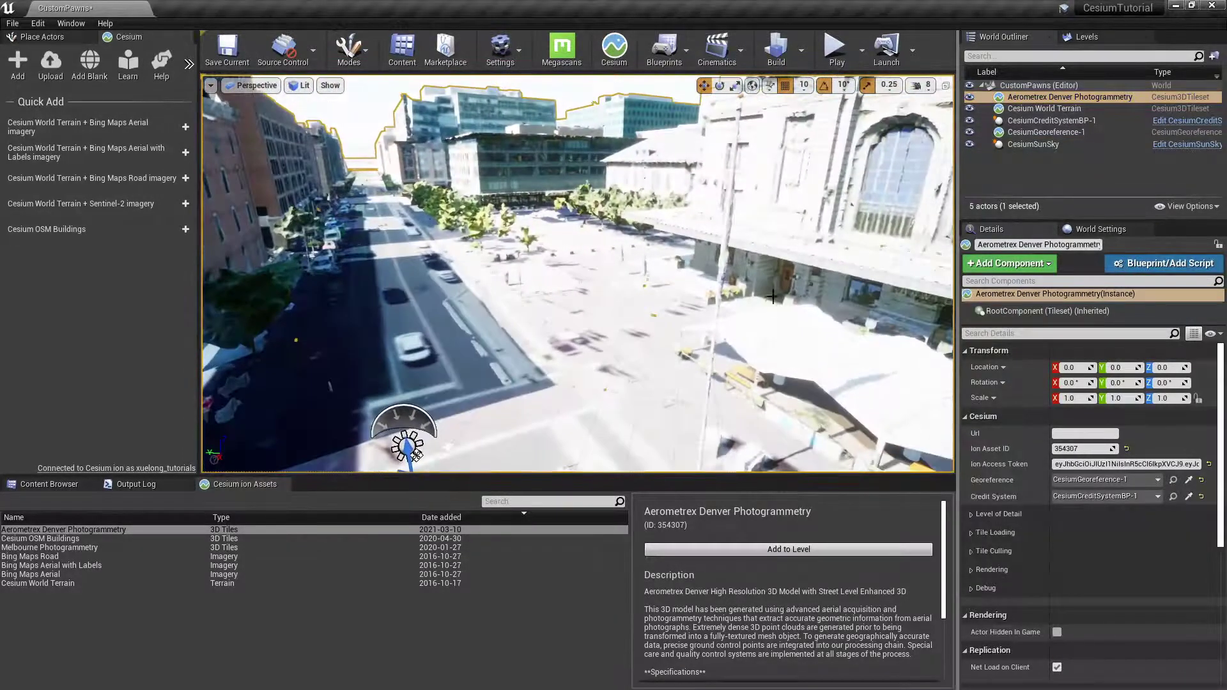
pyautogui.click(1163, 367)
pyautogui.write('6')
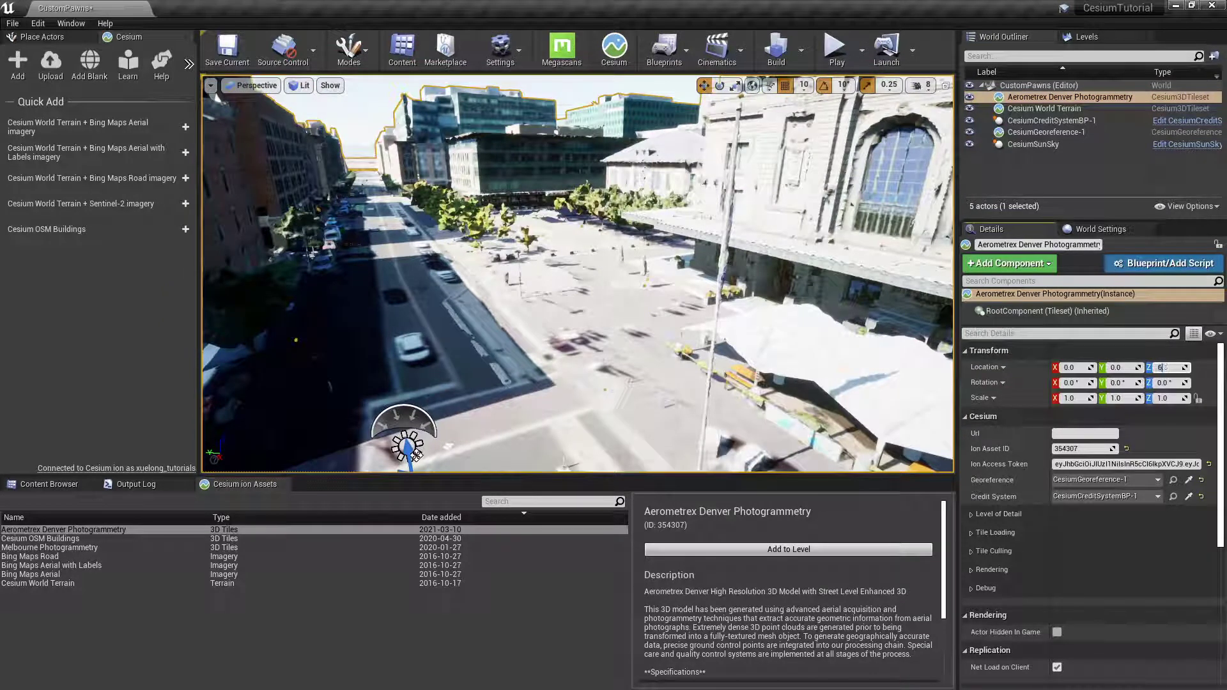
pyautogui.write('00')
pyautogui.press('Return')
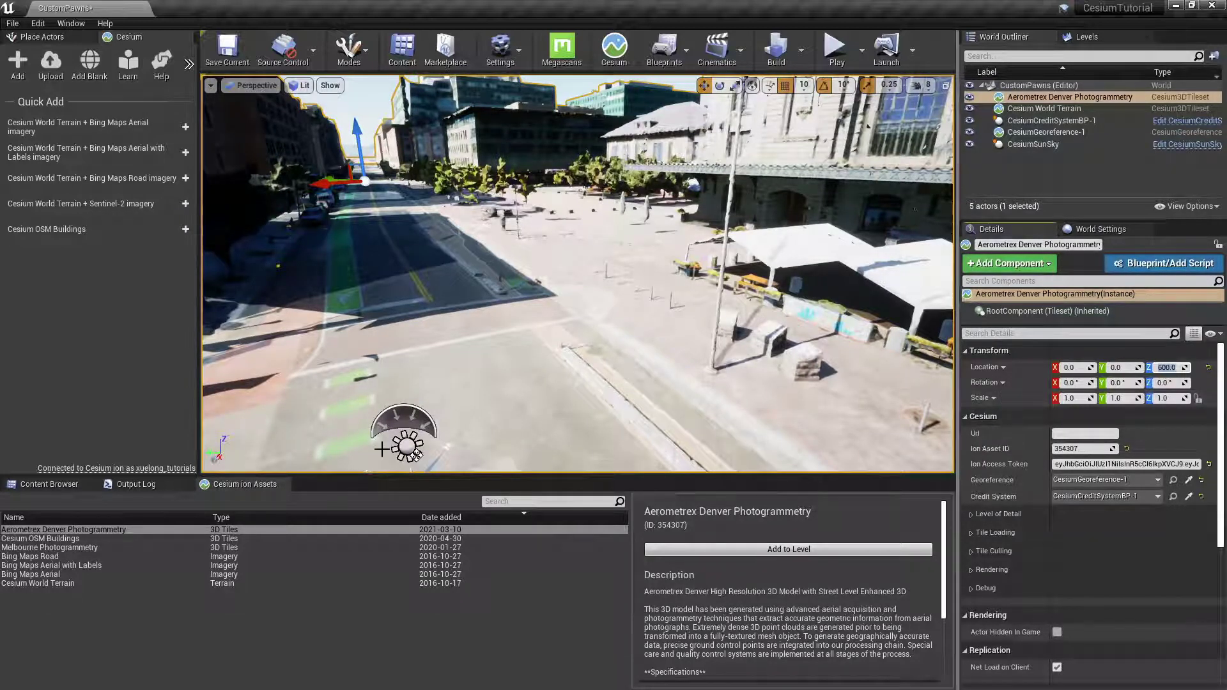
pyautogui.click(50, 484)
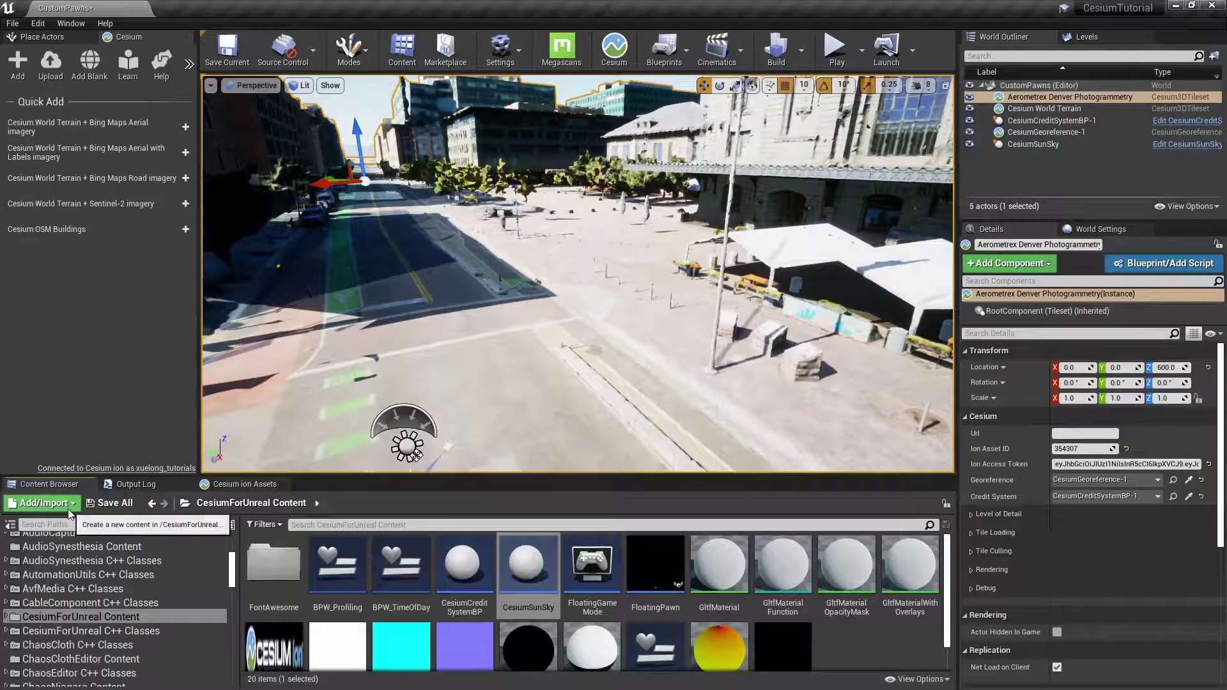
# Add the Third Person Blueprint feature pack to the project.
pyautogui.click(62, 508)
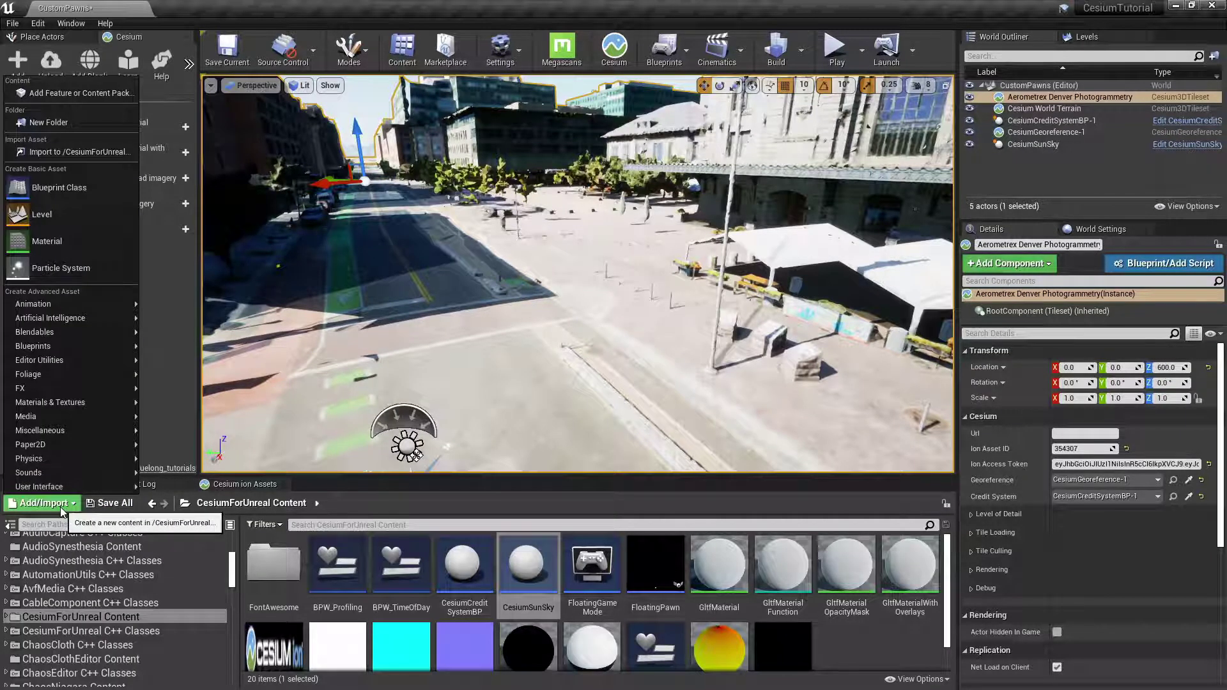
pyautogui.click(60, 100)
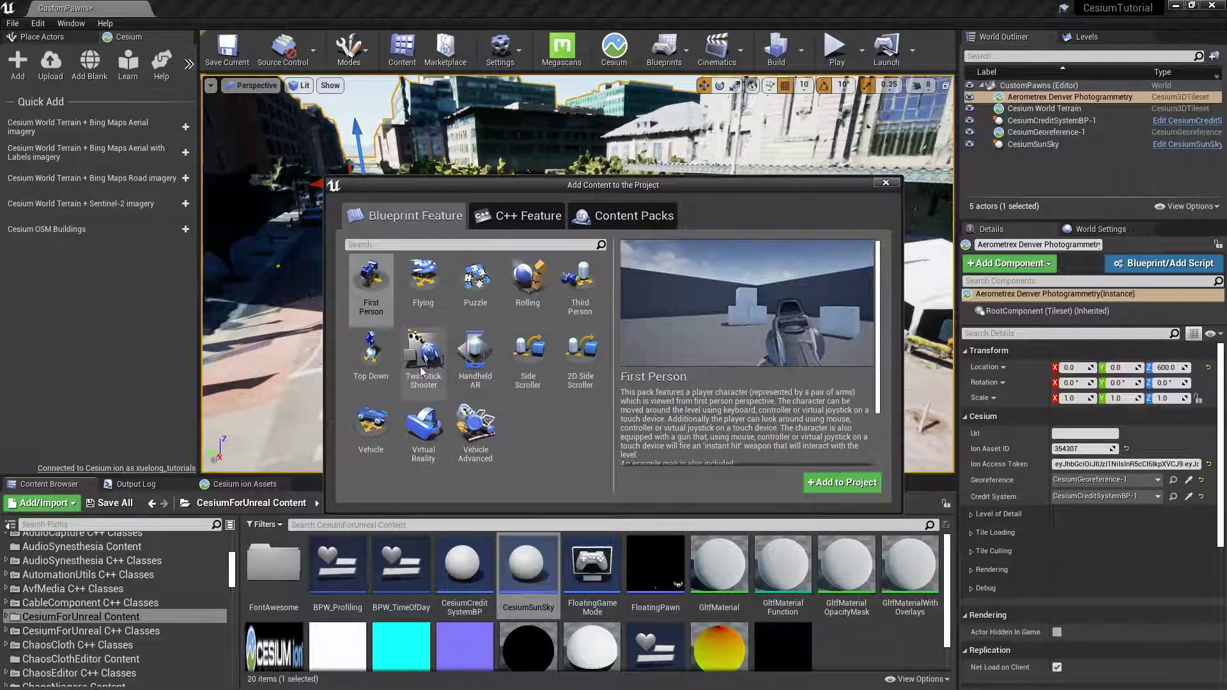
pyautogui.click(580, 297)
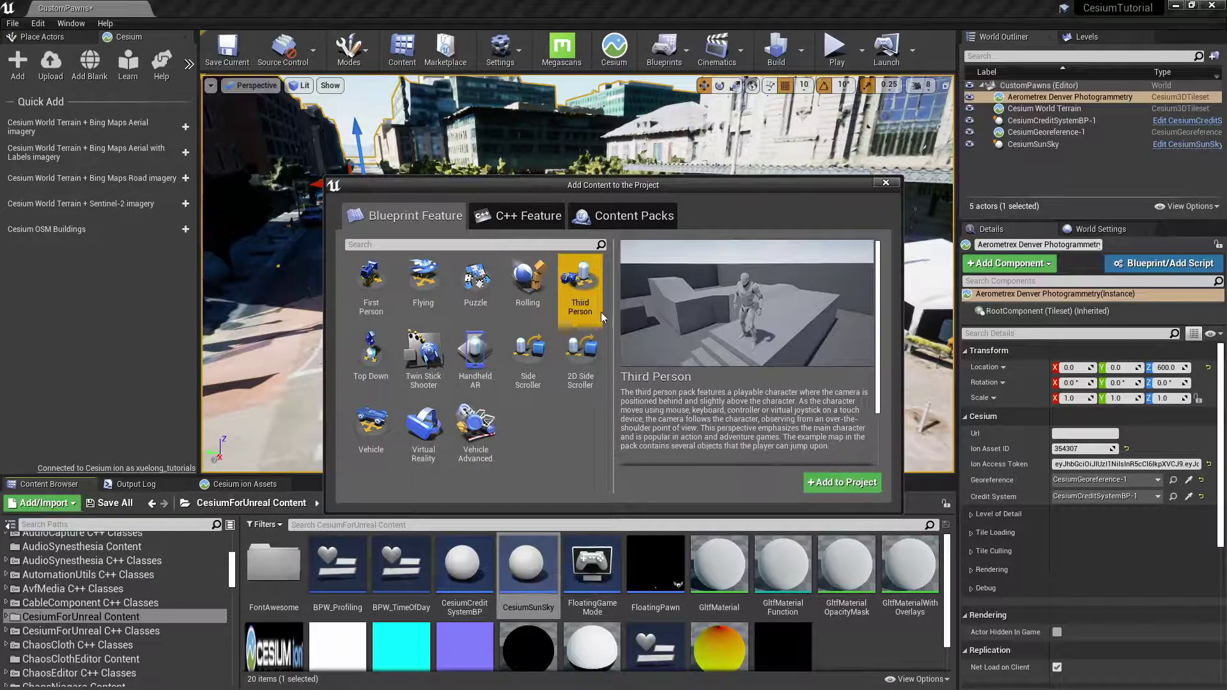
pyautogui.click(855, 489)
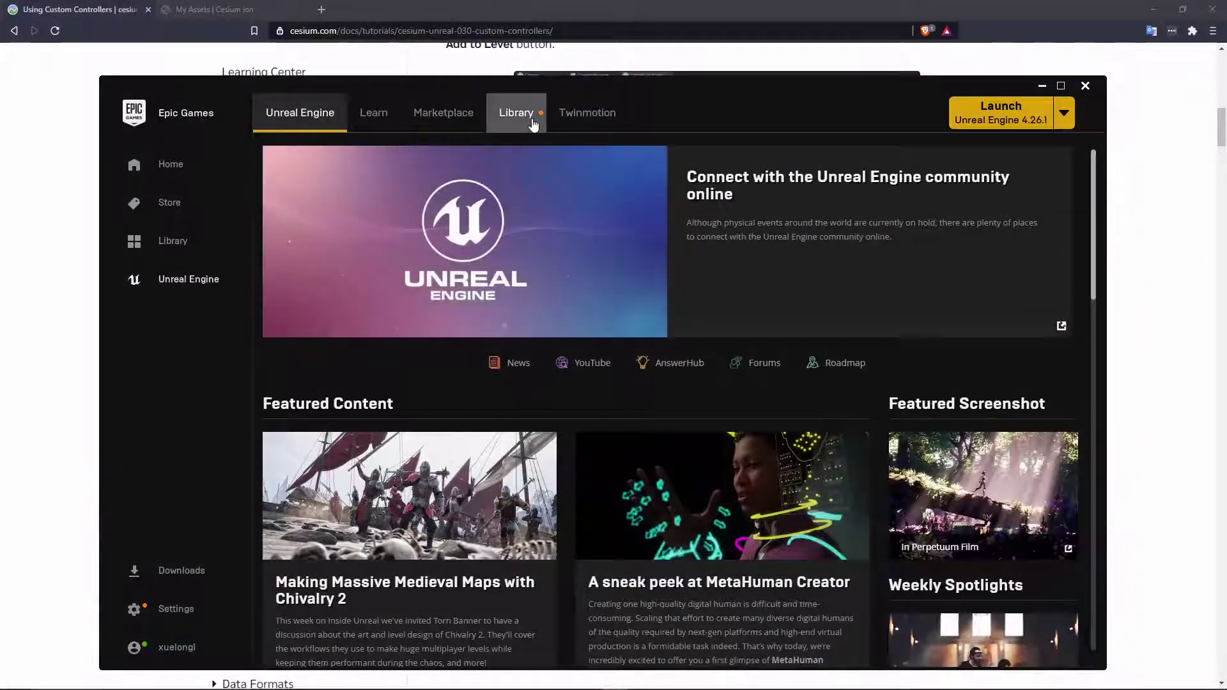
# Bring up the installation Options for Unreal Engine 4.26.1 from the Library.
pyautogui.click(527, 115)
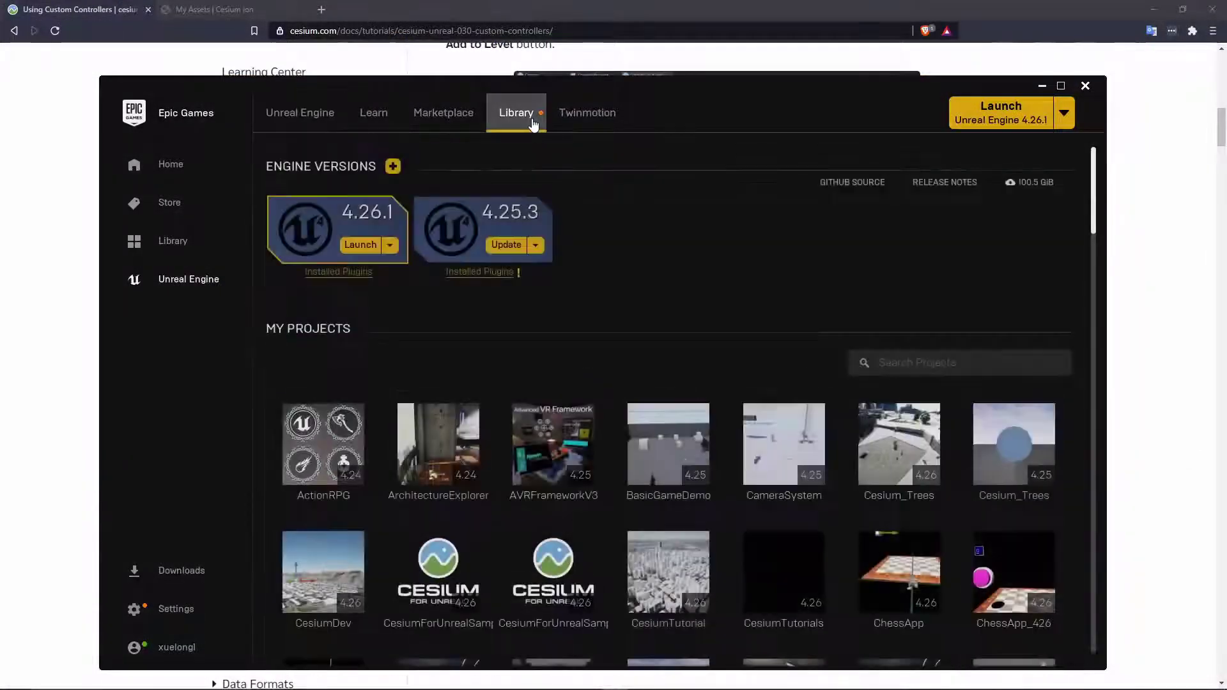
pyautogui.click(391, 246)
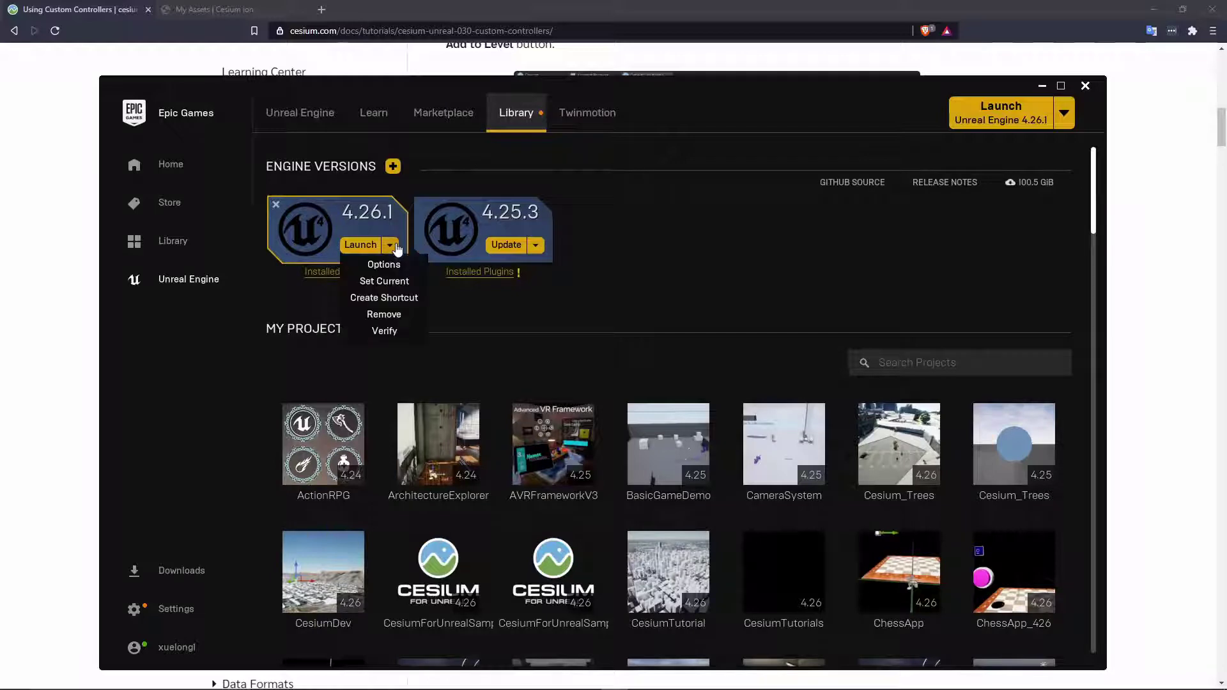
pyautogui.click(397, 260)
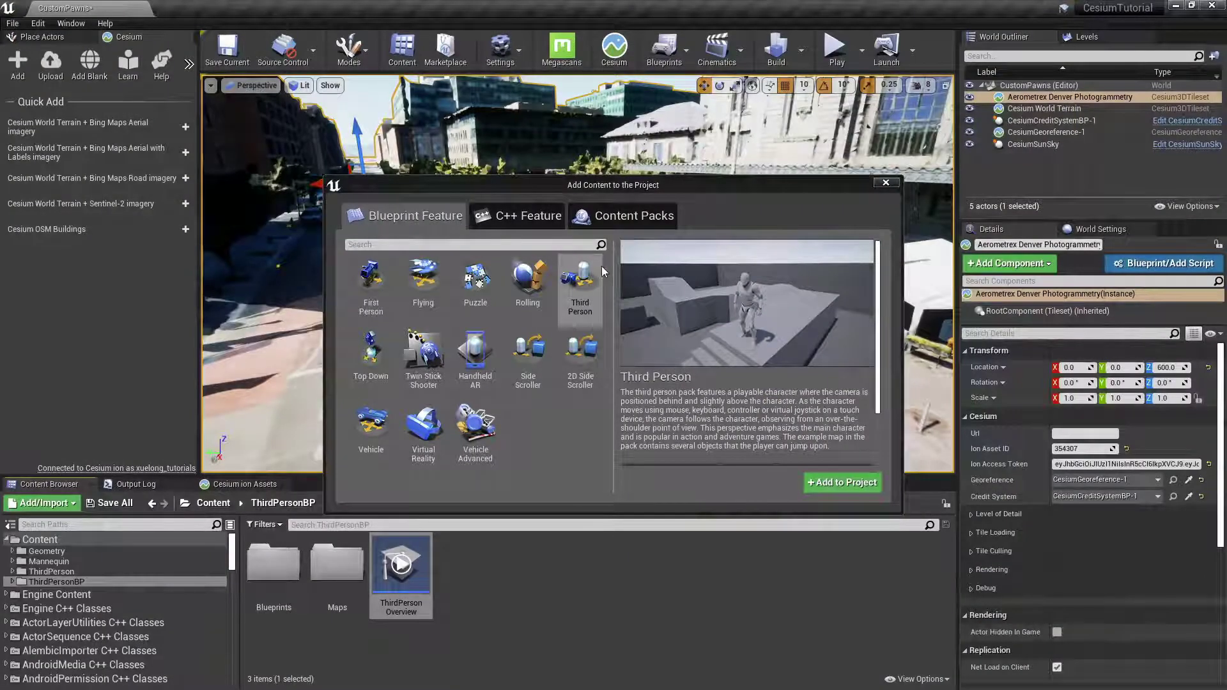
# Close the Add Content window and save the CustomPawns level.
pyautogui.click(886, 182)
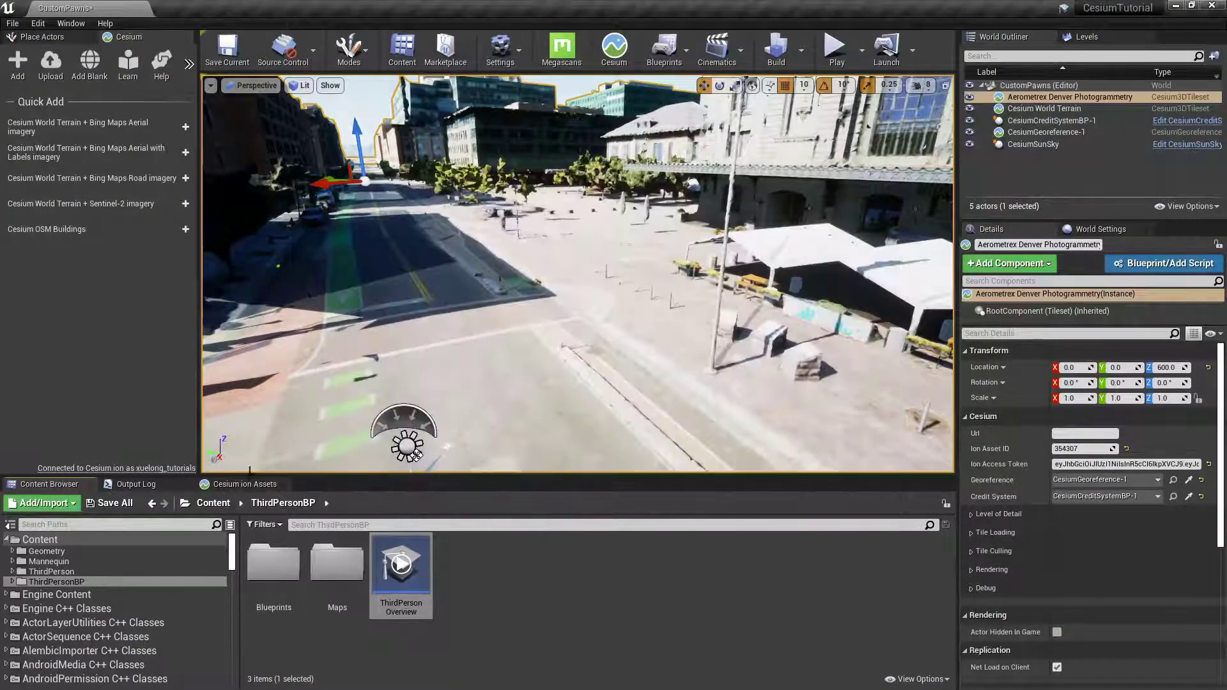
pyautogui.click(213, 503)
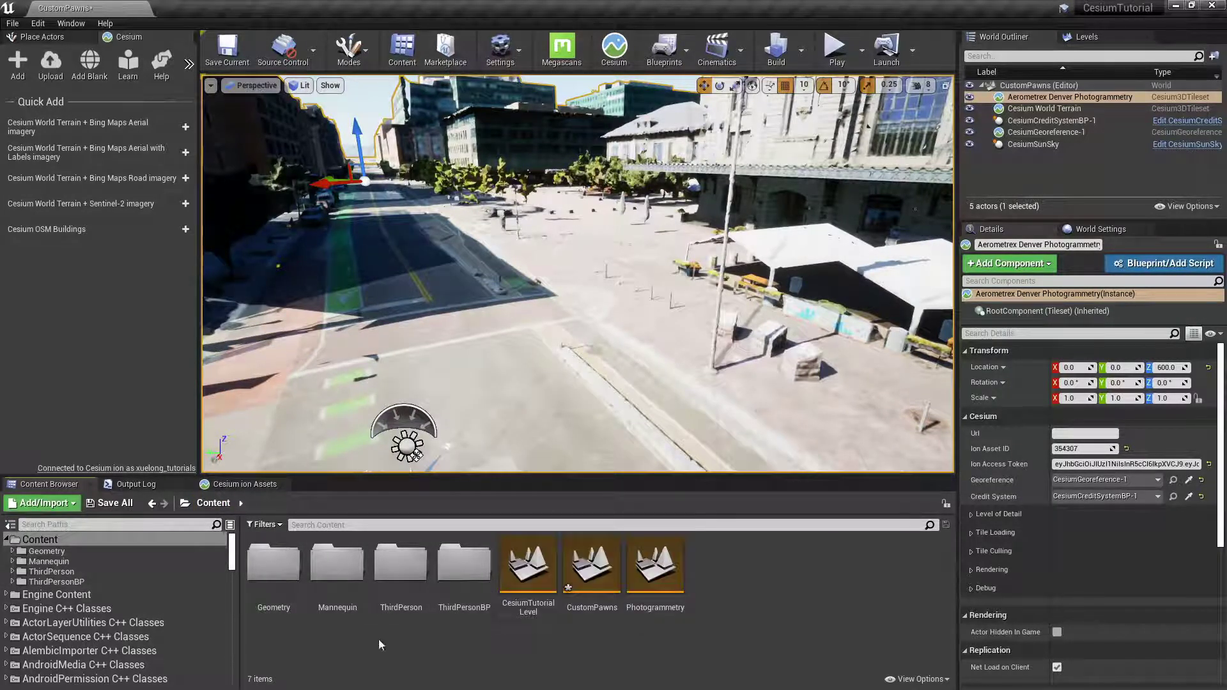
pyautogui.hotkey('ctrl', 's')
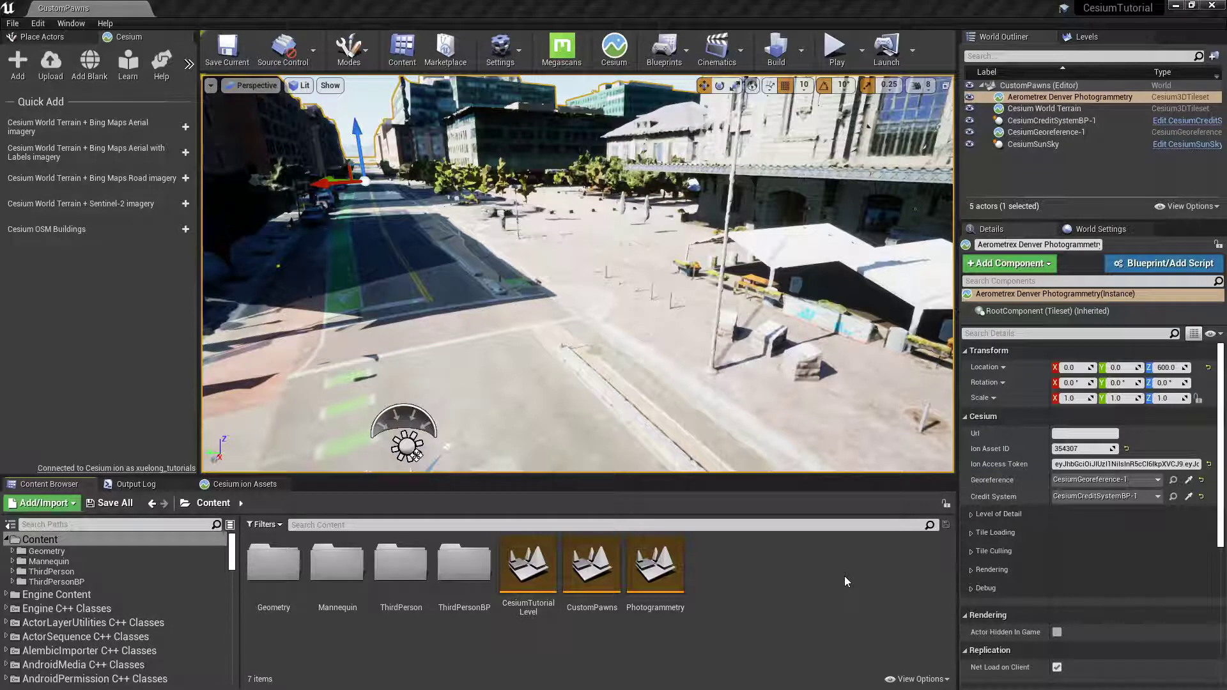
# Open ThirdPersonBP/Blueprints, place a ThirdPersonCharacter on the street, then delete it.
pyautogui.doubleClick(459, 567)
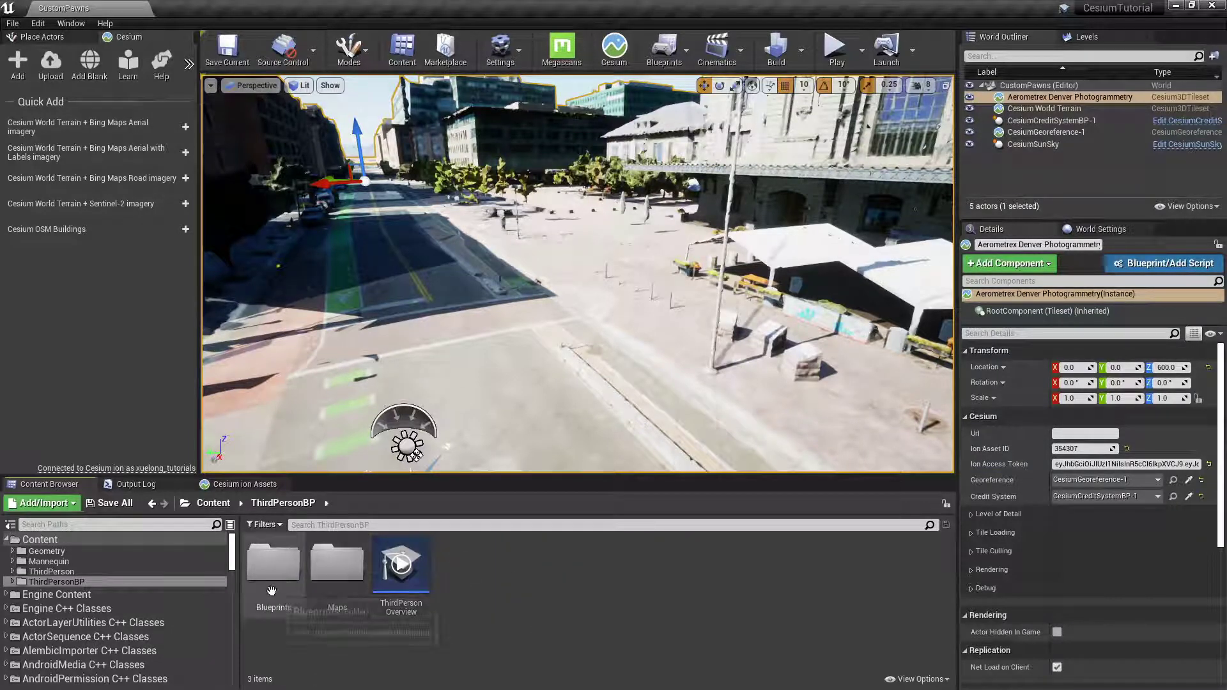
pyautogui.doubleClick(274, 562)
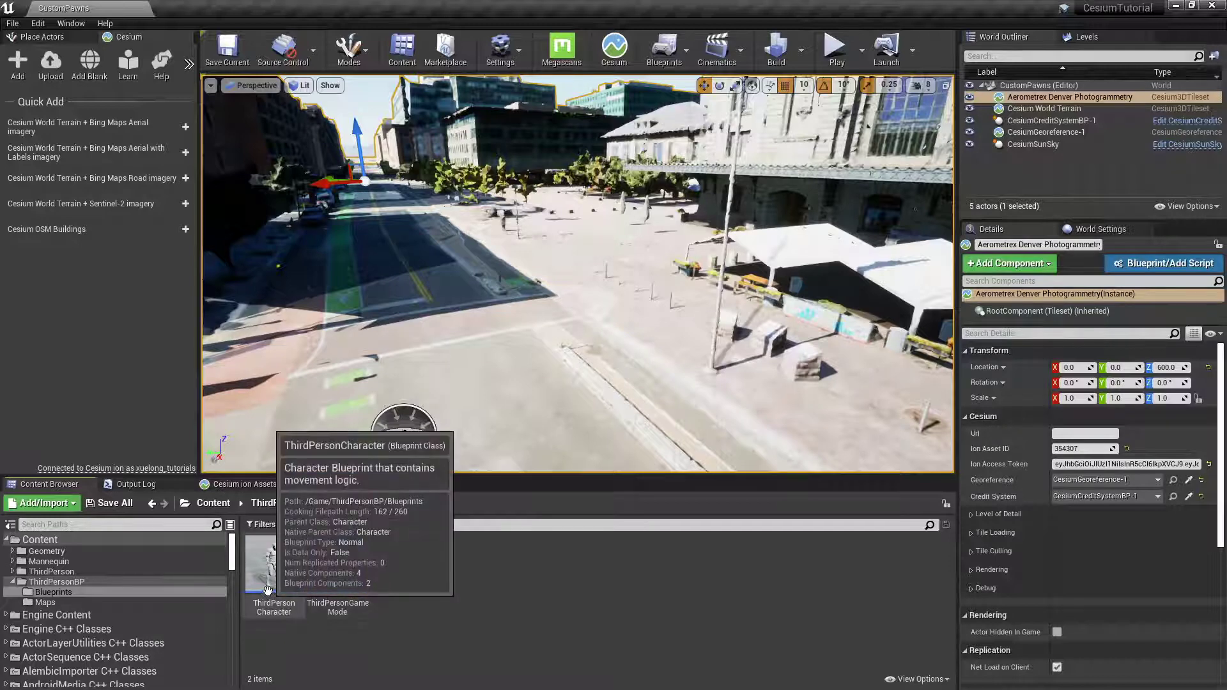
pyautogui.moveTo(267, 589); pyautogui.dragTo(636, 310)
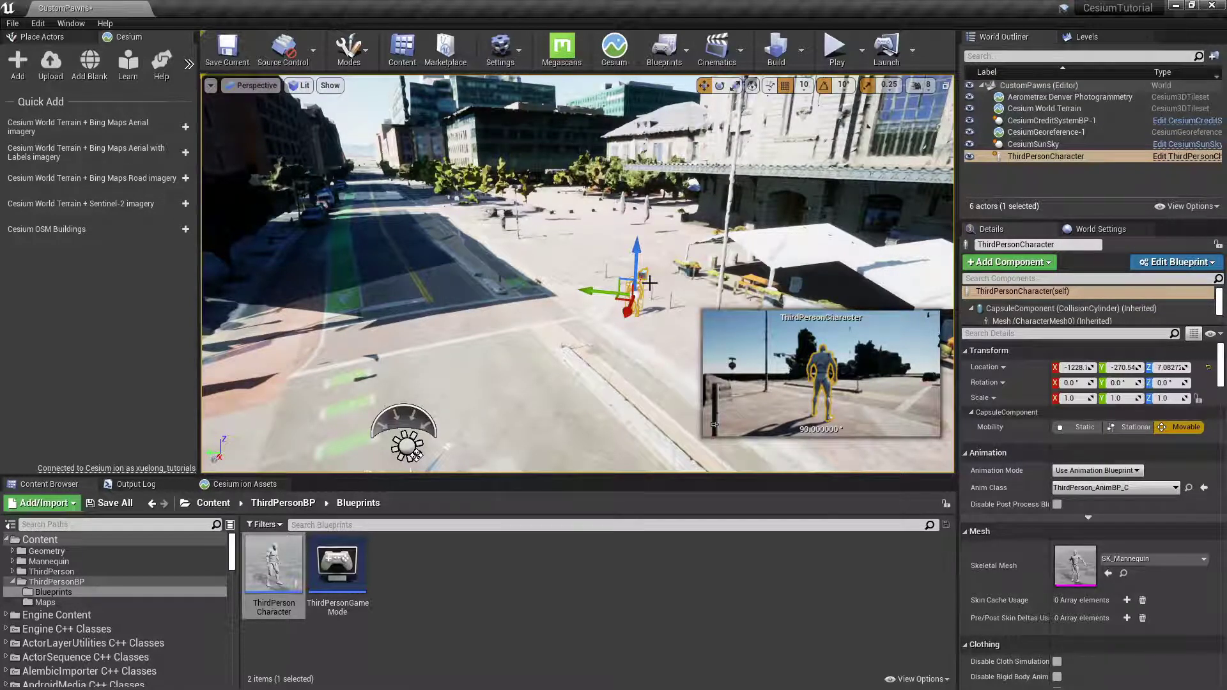
pyautogui.press('Delete')
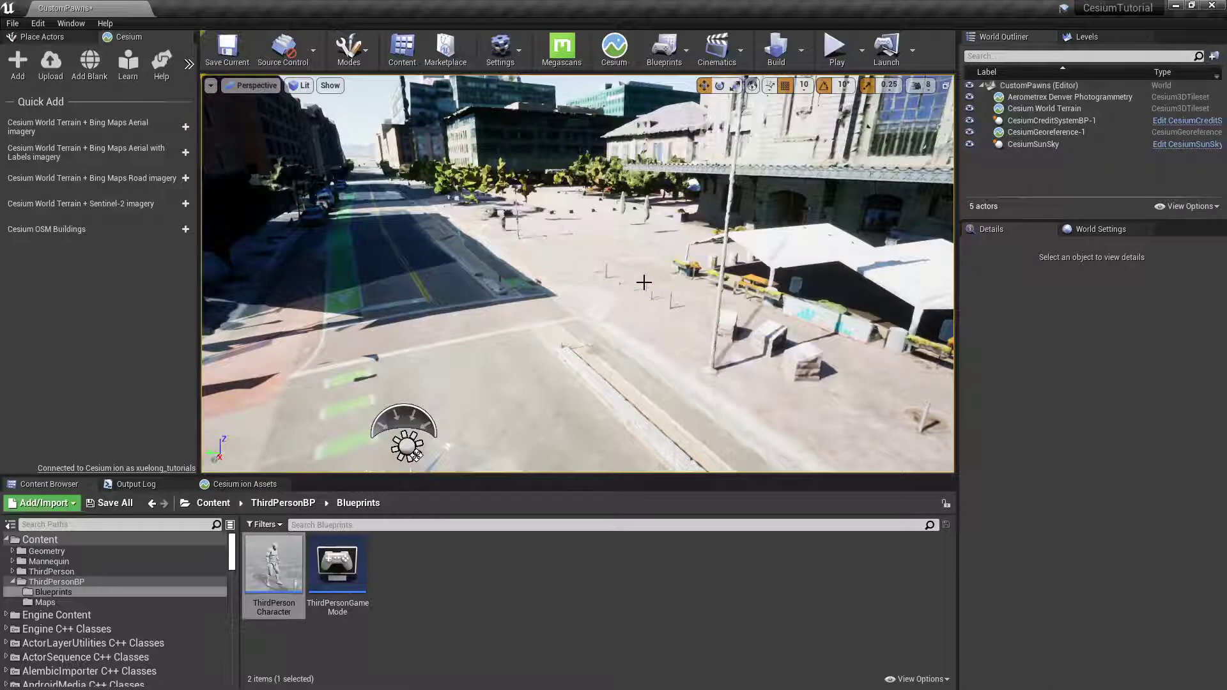
# Place a Player Start on the Denver street and rotate it to Z -130.
pyautogui.click(56, 36)
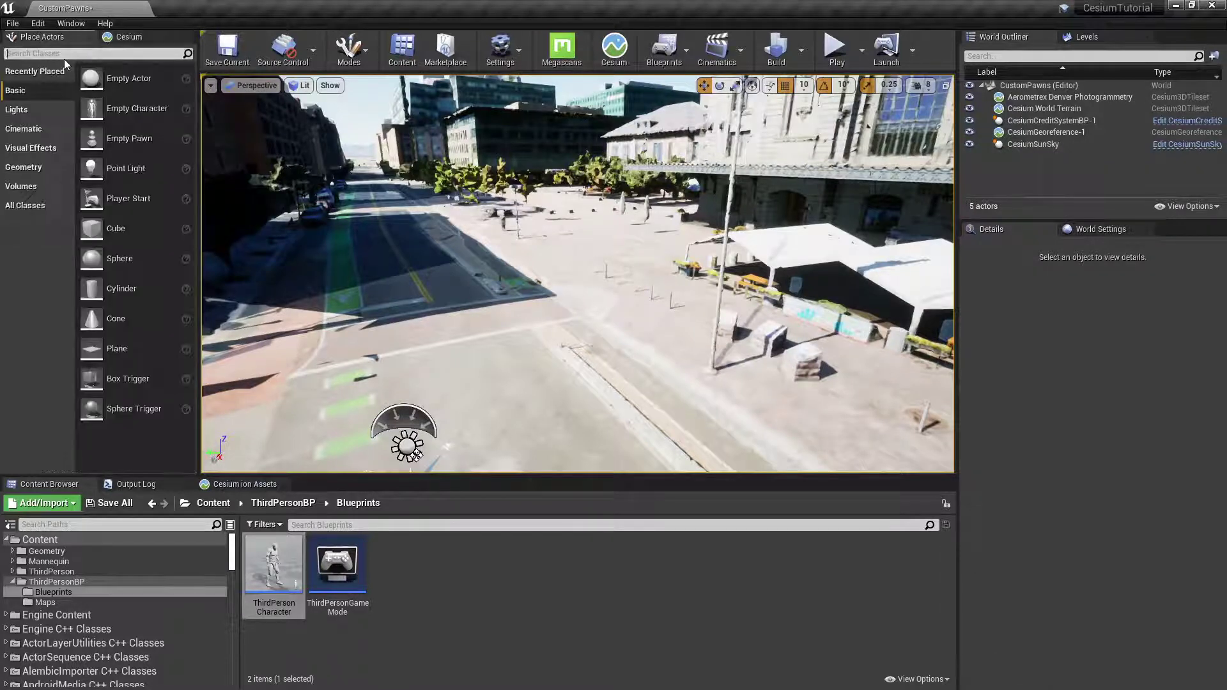
pyautogui.write('play')
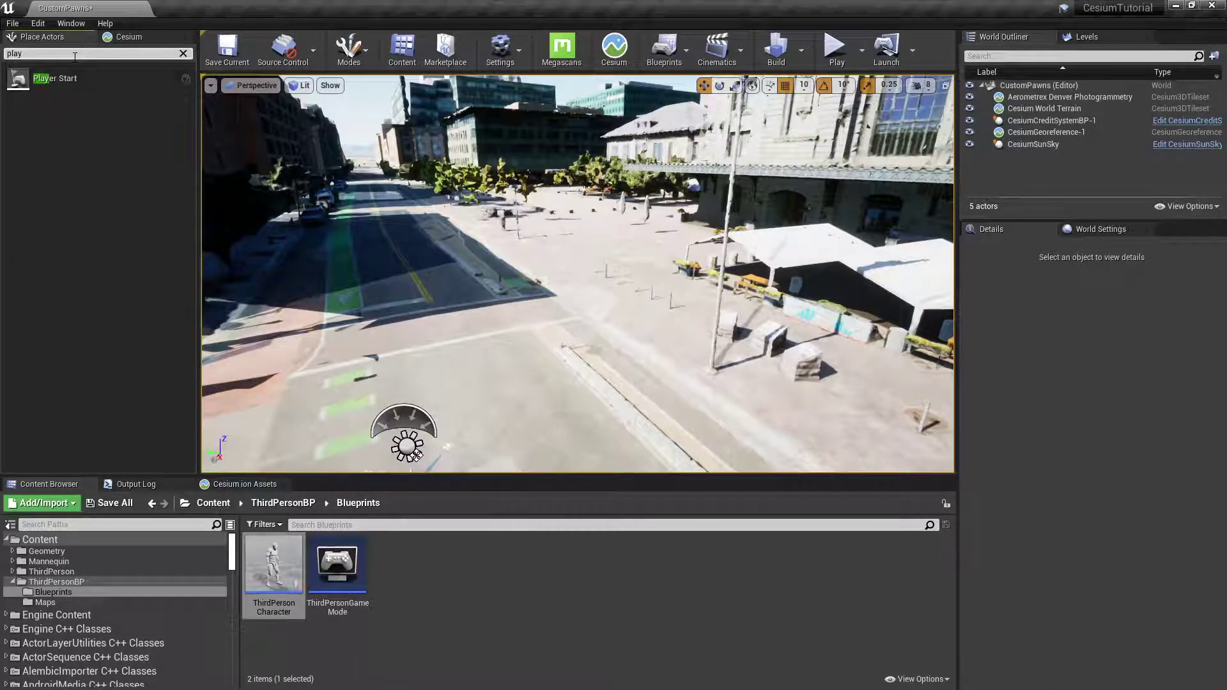
pyautogui.moveTo(55, 78); pyautogui.dragTo(764, 410)
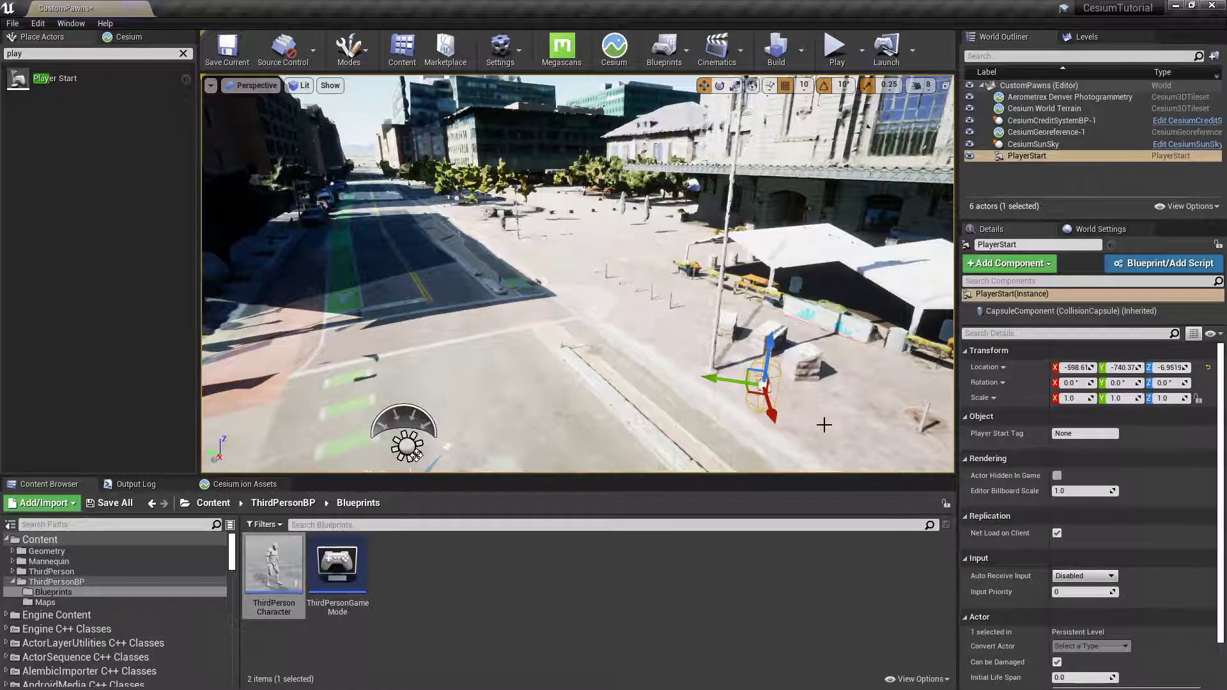
pyautogui.press('e')
pyautogui.moveTo(778, 436); pyautogui.dragTo(821, 372)
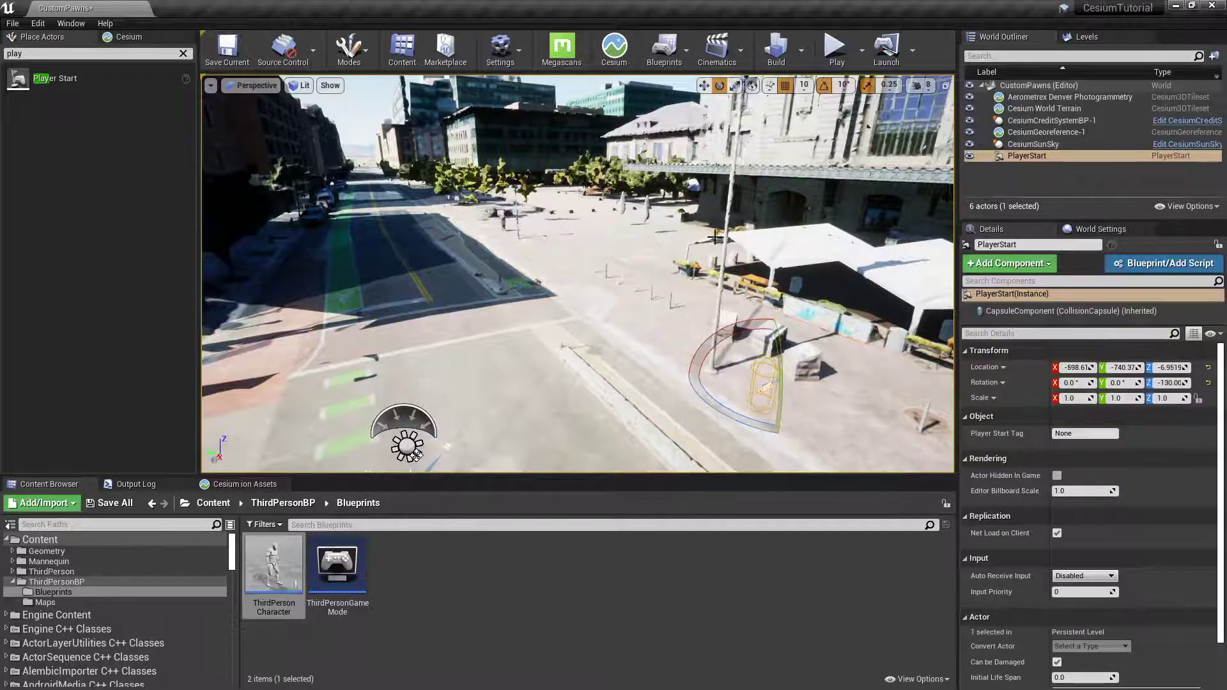
# Set ThirdPersonGameMode as the game mode from the Blueprints menu.
pyautogui.click(681, 52)
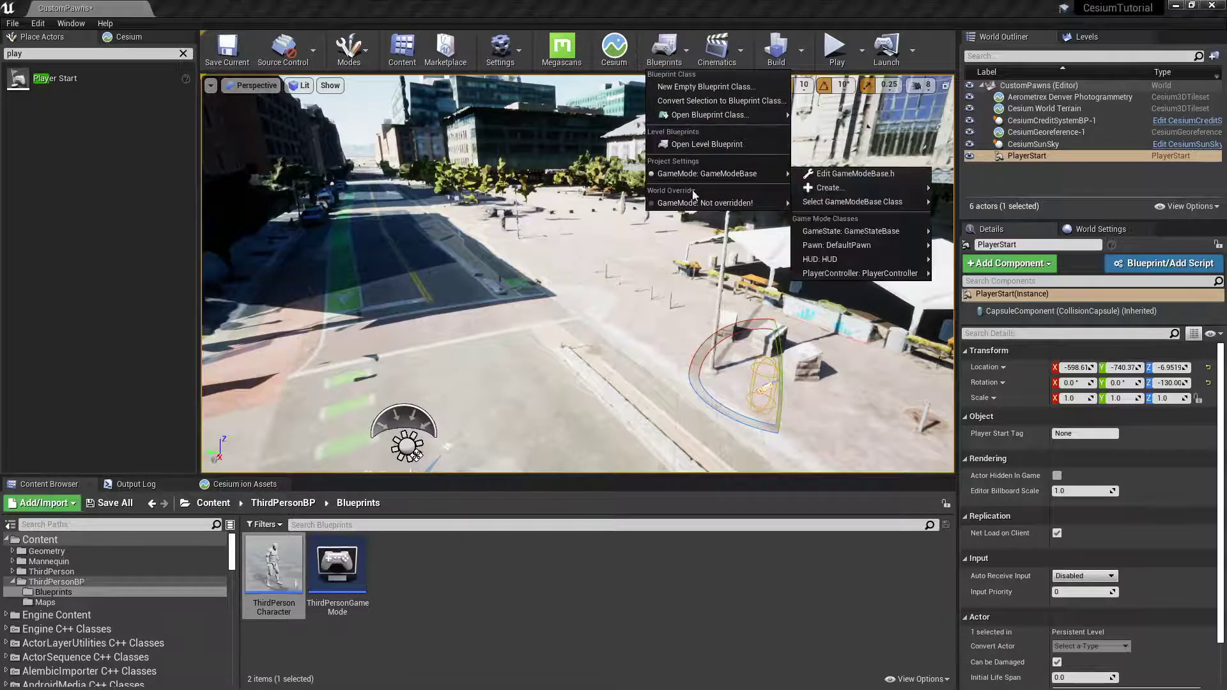
pyautogui.moveTo(867, 259)
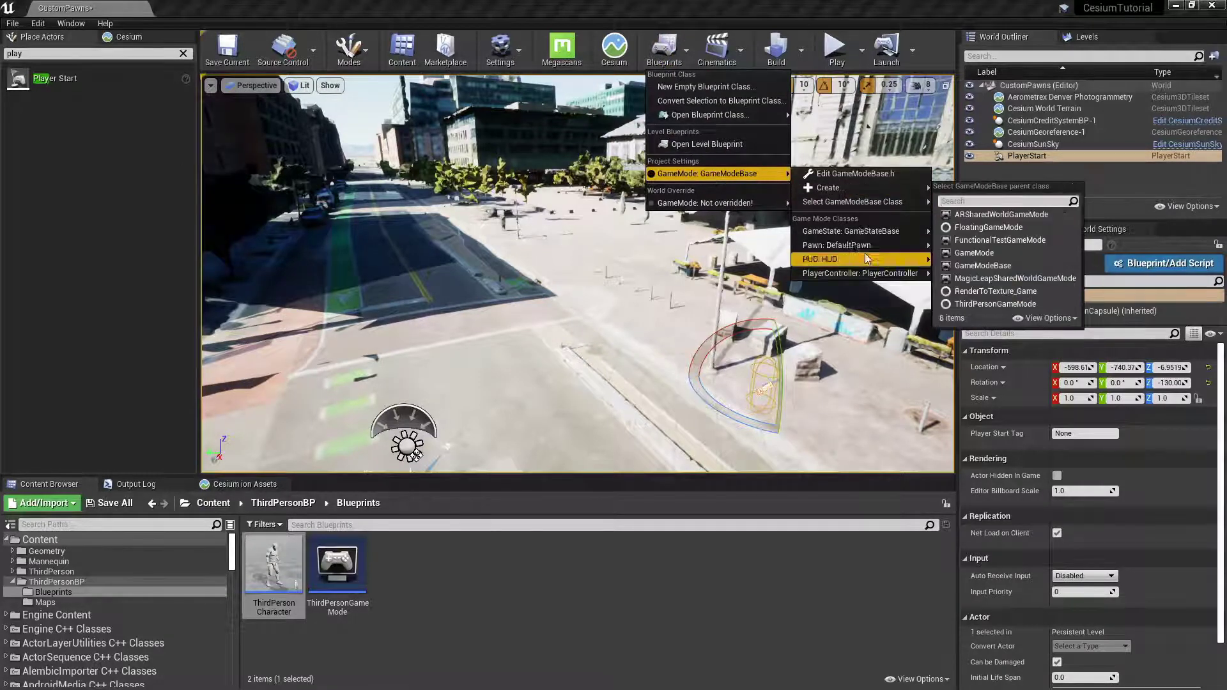
pyautogui.moveTo(882, 202)
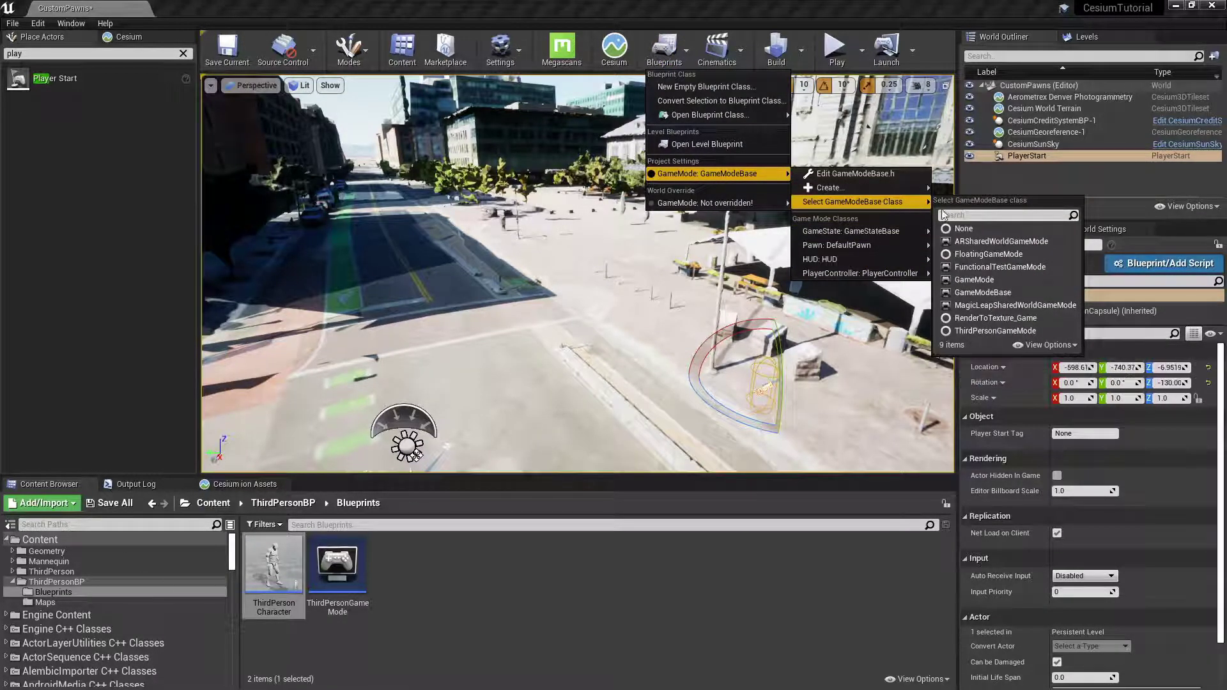
pyautogui.click(1010, 330)
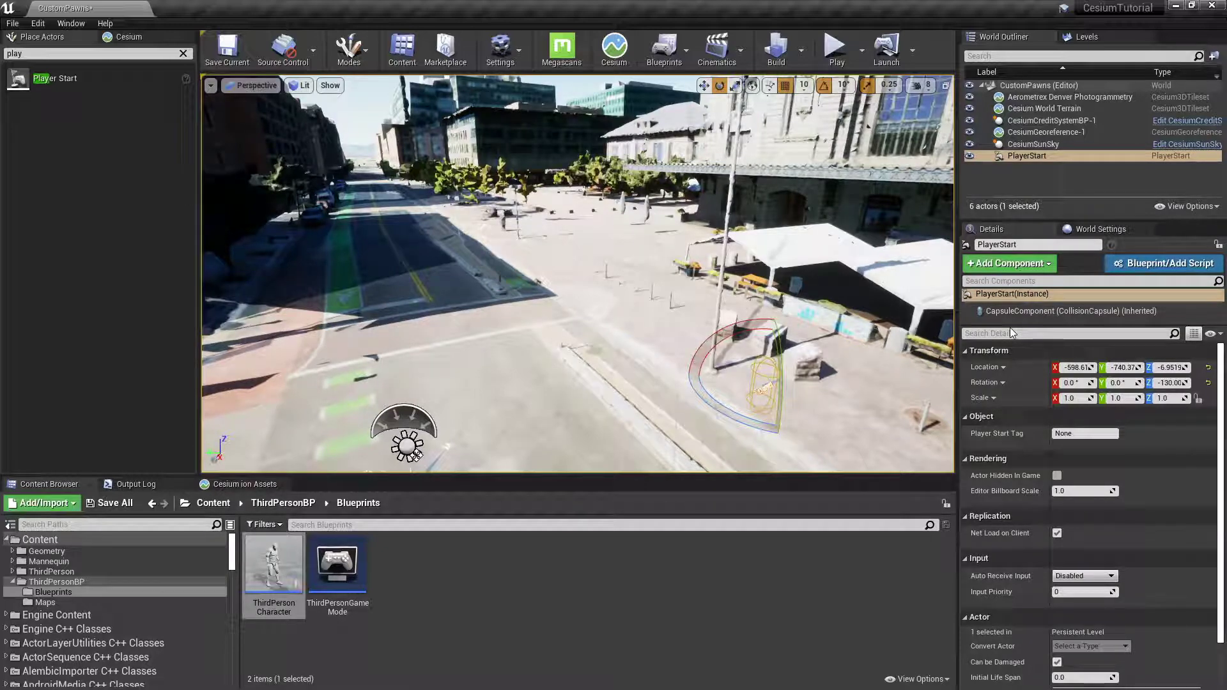
# Raise the PlayerStart to about Z 30 and start a Play-in-Editor session.
pyautogui.press('f')
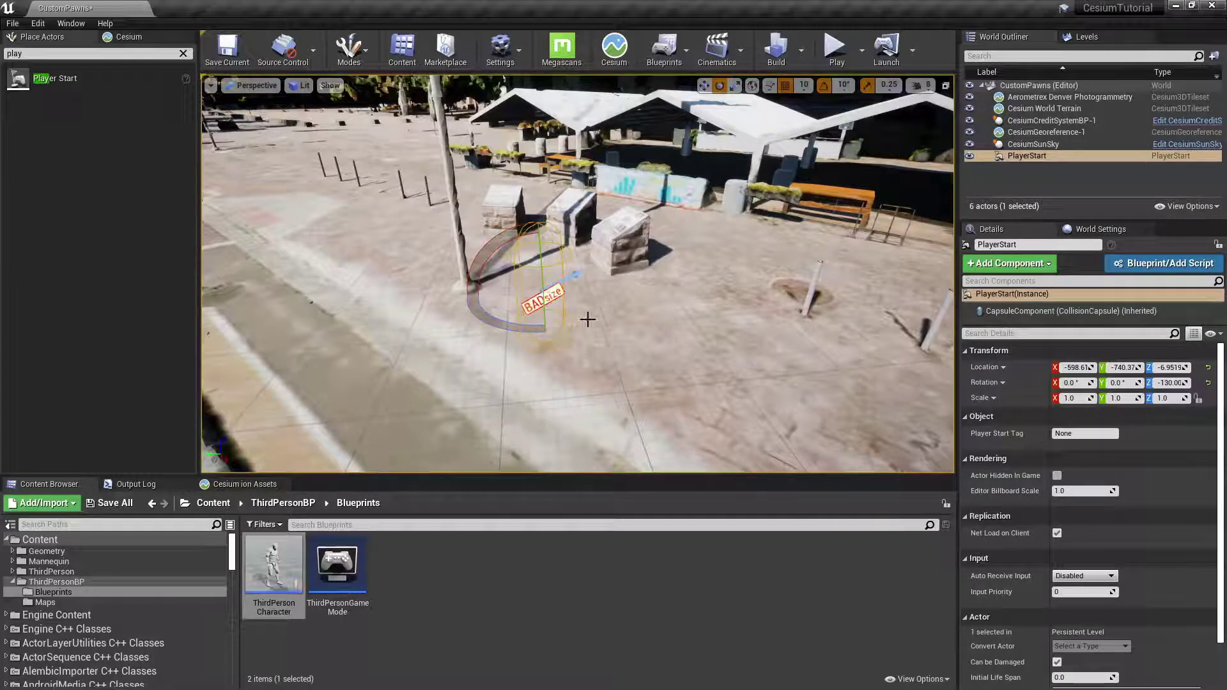
pyautogui.press('w')
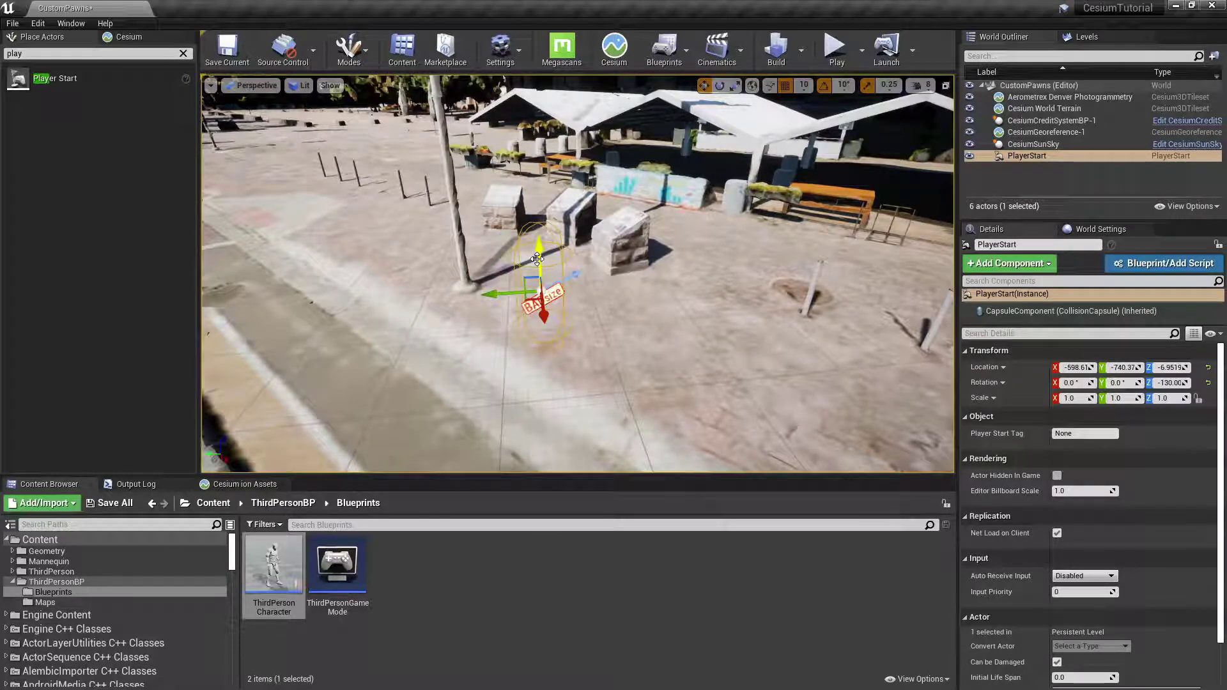
pyautogui.moveTo(539, 256); pyautogui.dragTo(542, 210)
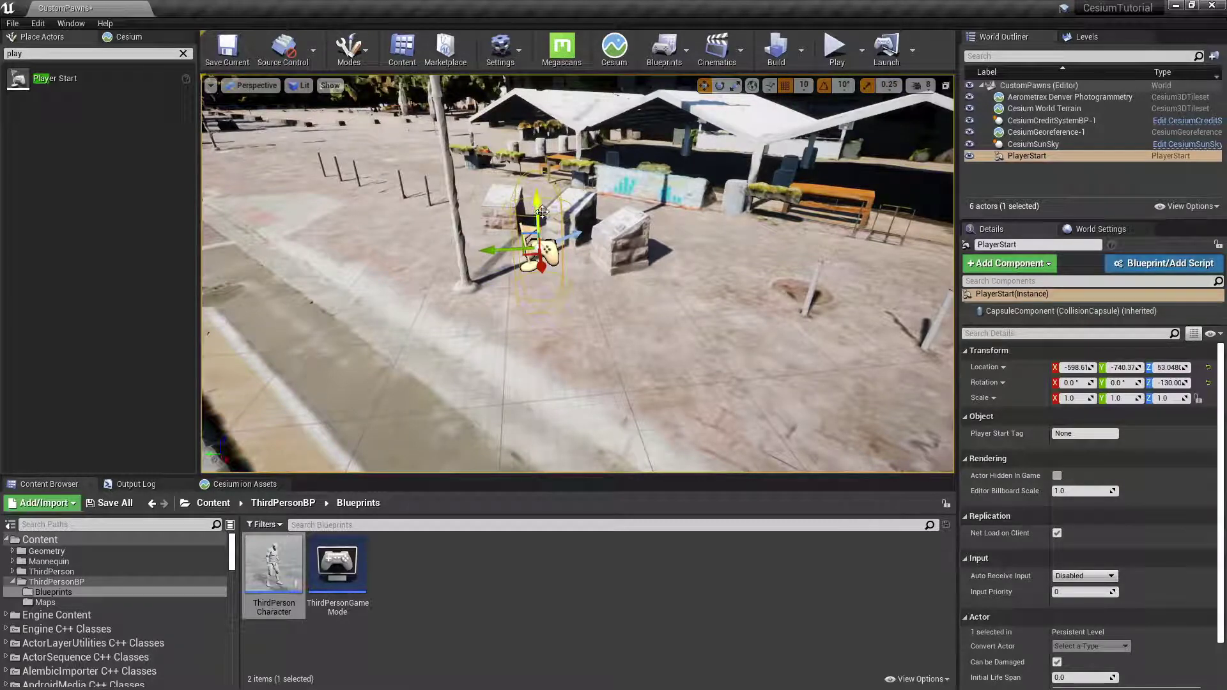
pyautogui.moveTo(542, 211); pyautogui.dragTo(545, 329)
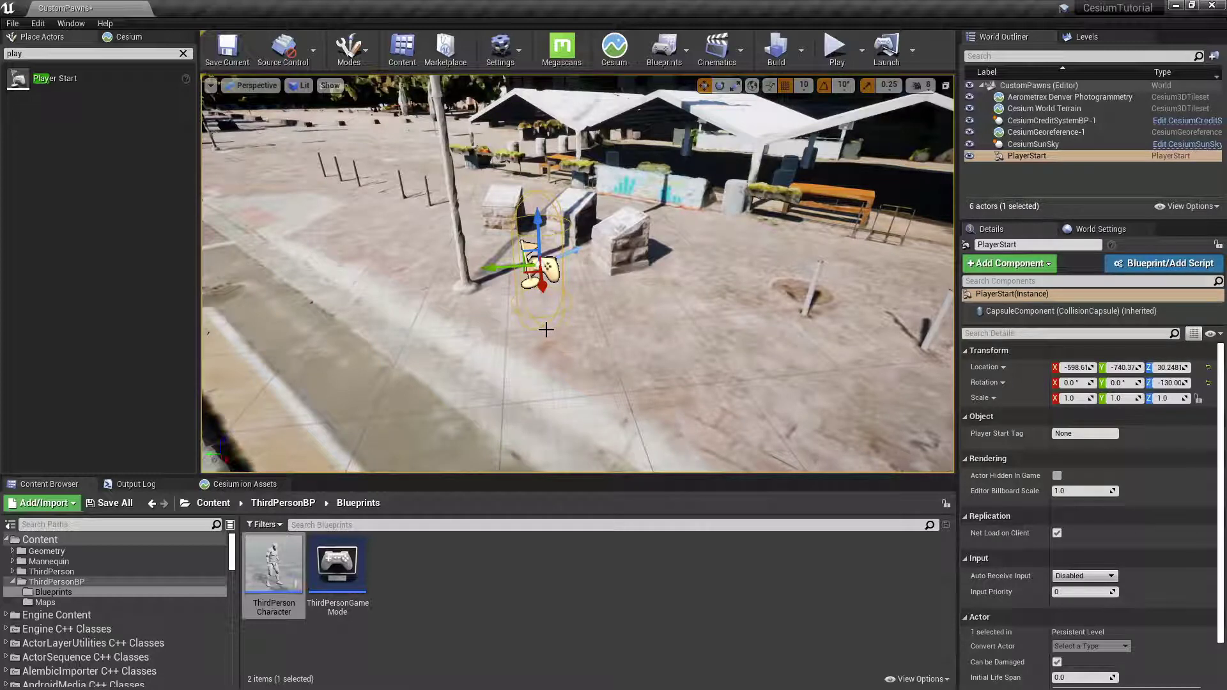
pyautogui.click(834, 48)
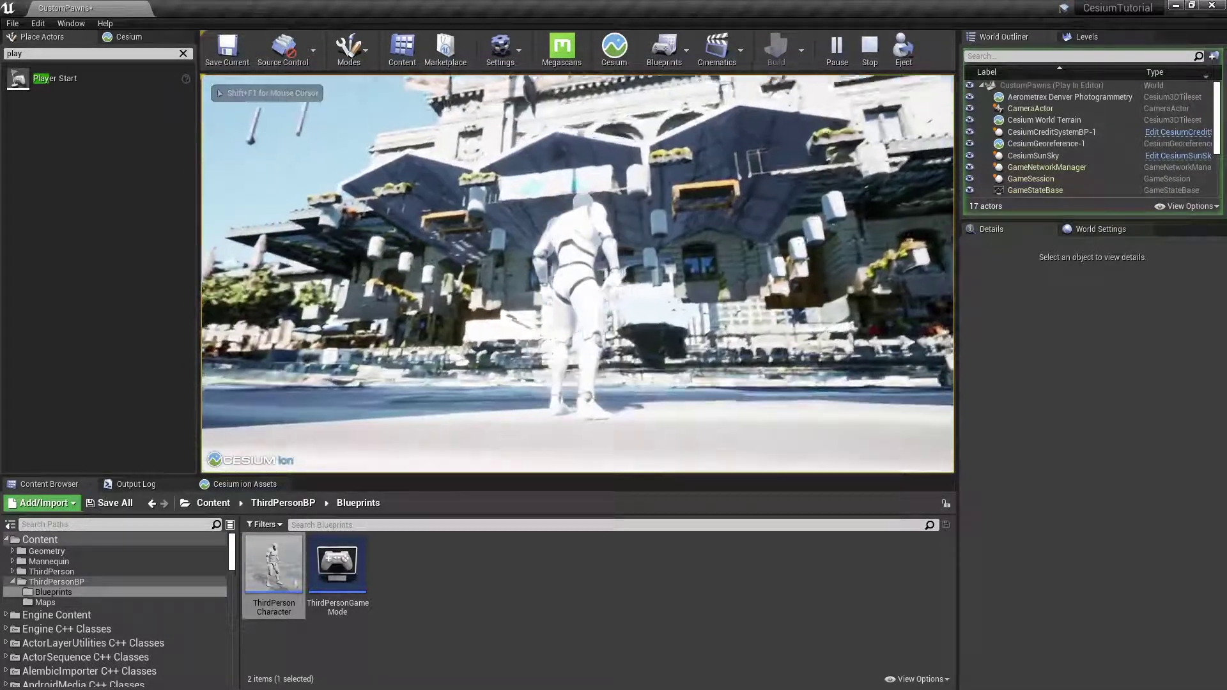
# Walk the mannequin forward through Denver, then stop playing with Esc.
pyautogui.press('w')
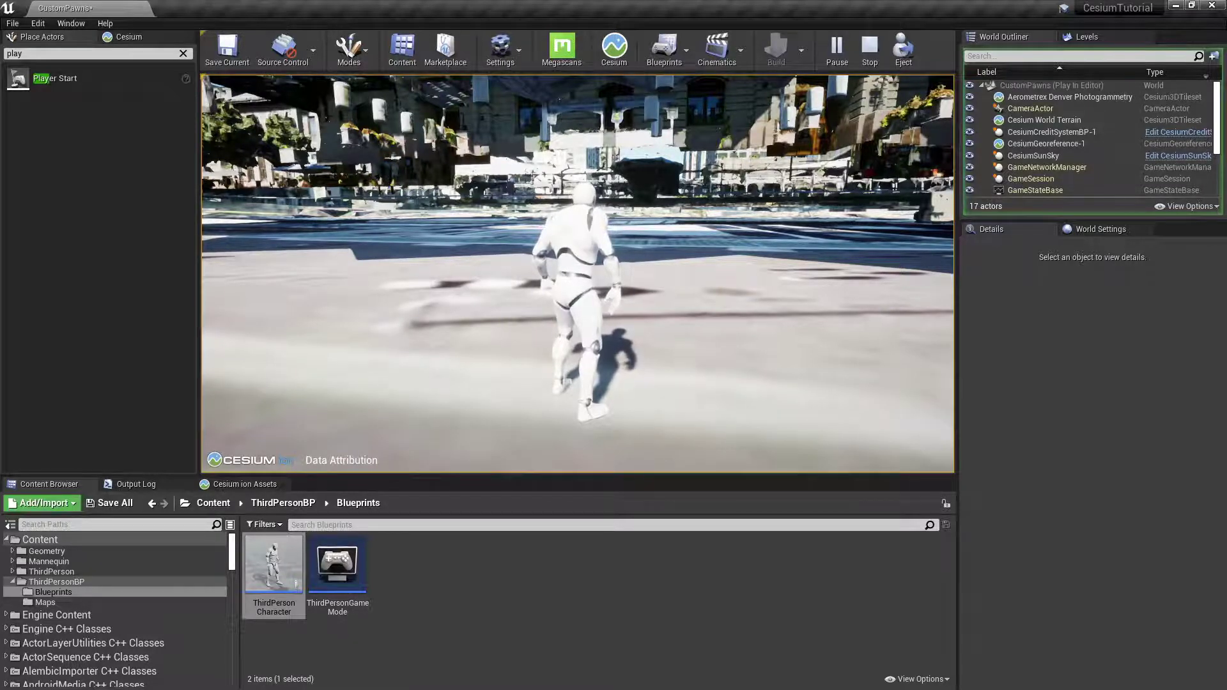
pyautogui.press('Escape')
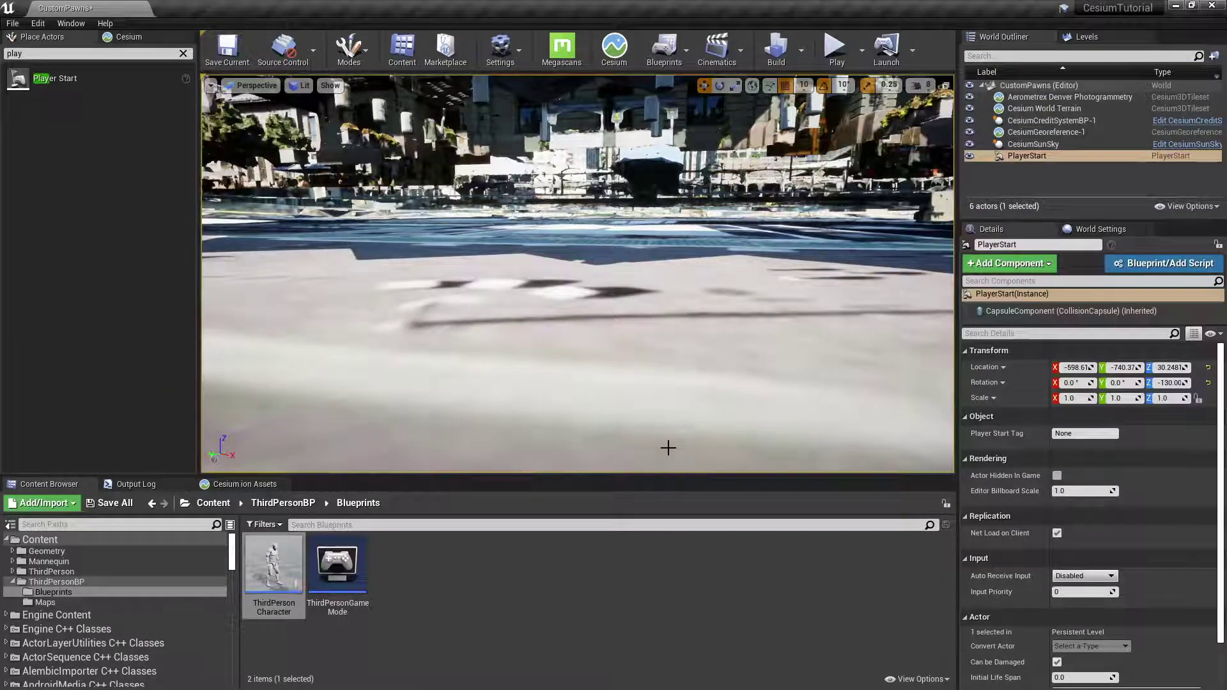
# Frame the PlayerStart and place a Cube next to it.
pyautogui.doubleClick(1030, 156)
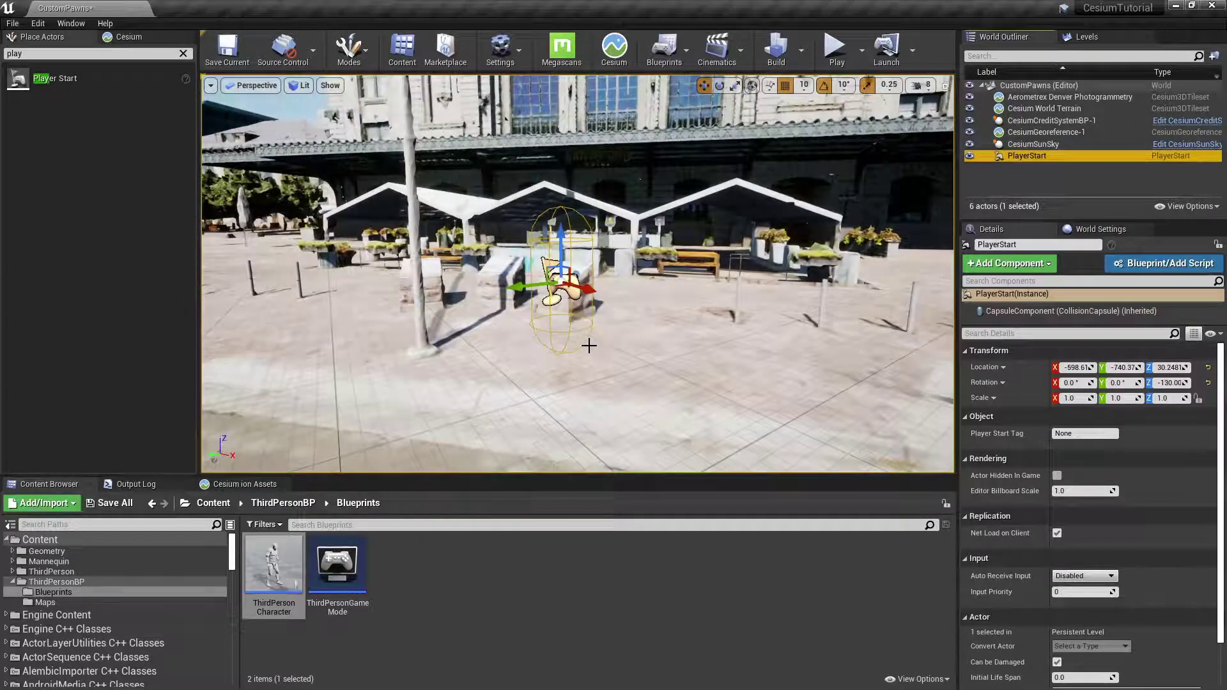
pyautogui.press('BackSpace')
pyautogui.press('BackSpace')
pyautogui.press('BackSpace')
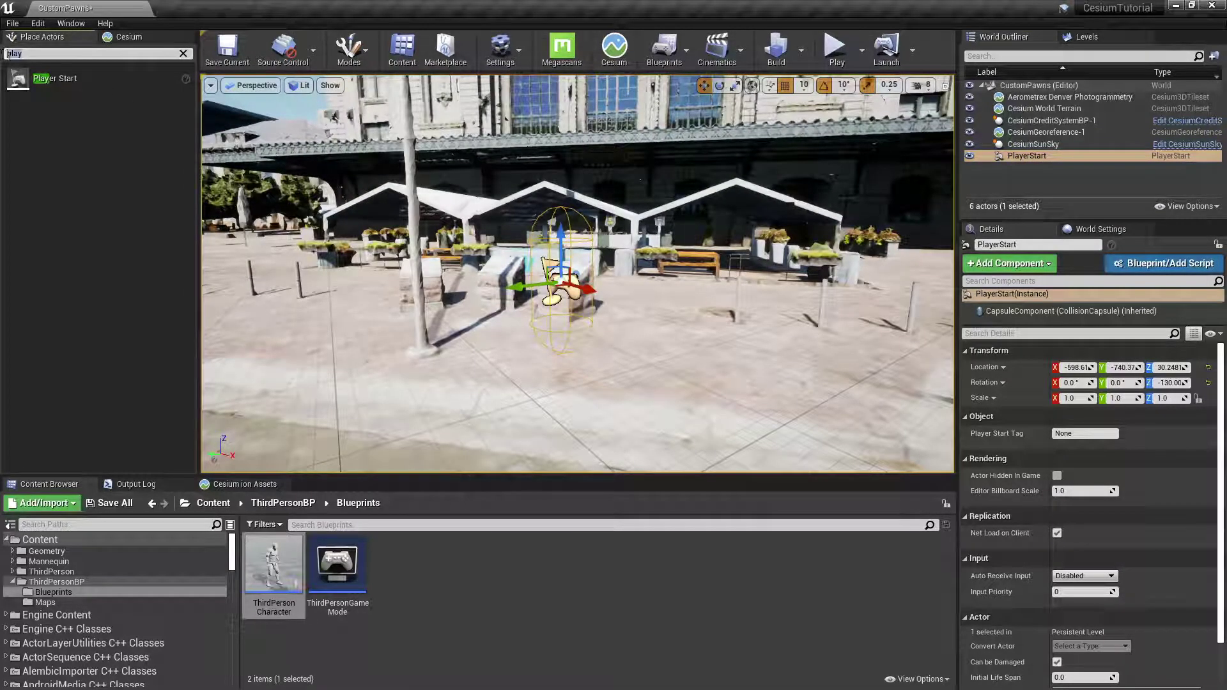
pyautogui.write('cub')
pyautogui.moveTo(26, 78); pyautogui.dragTo(682, 363)
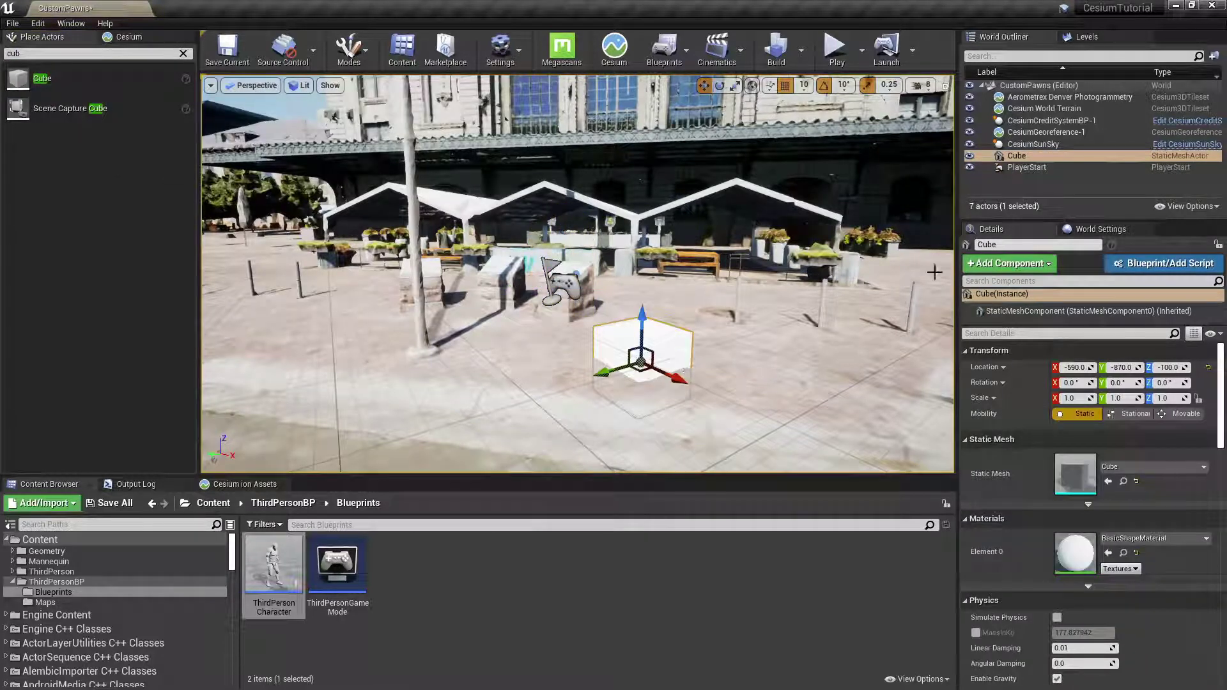
# Scale the Cube to 4, 4, 0.5.
pyautogui.click(1078, 399)
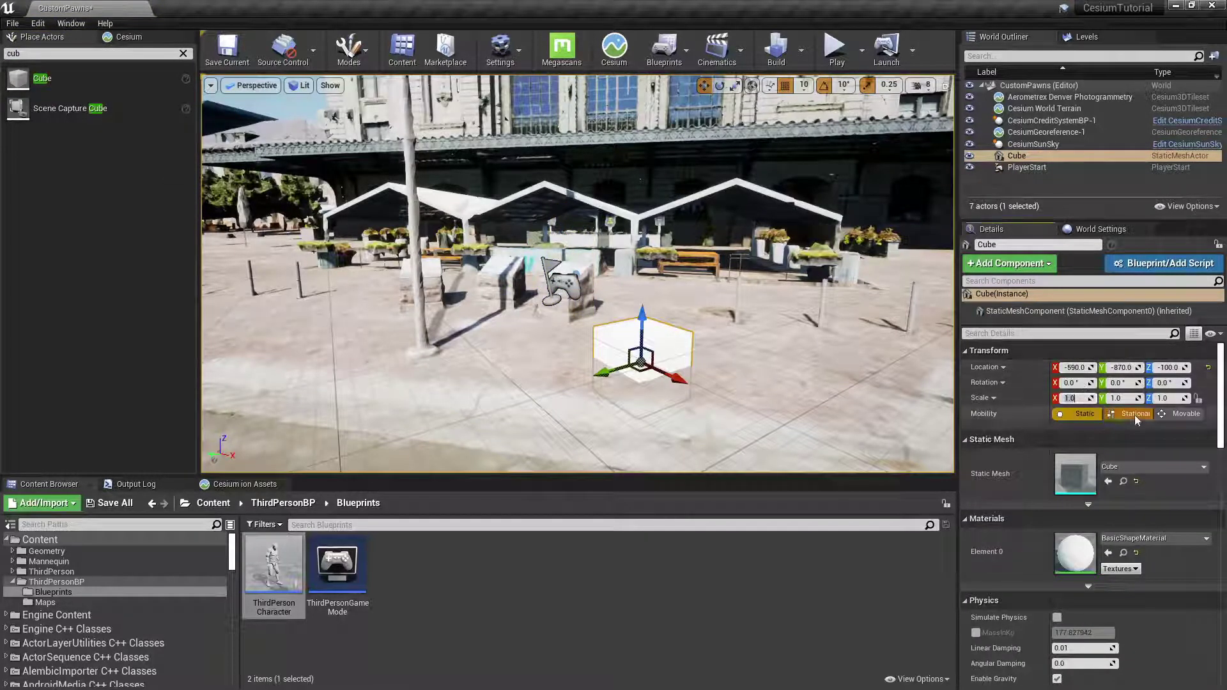
pyautogui.write('4')
pyautogui.press('Tab')
pyautogui.write('4')
pyautogui.press('Tab')
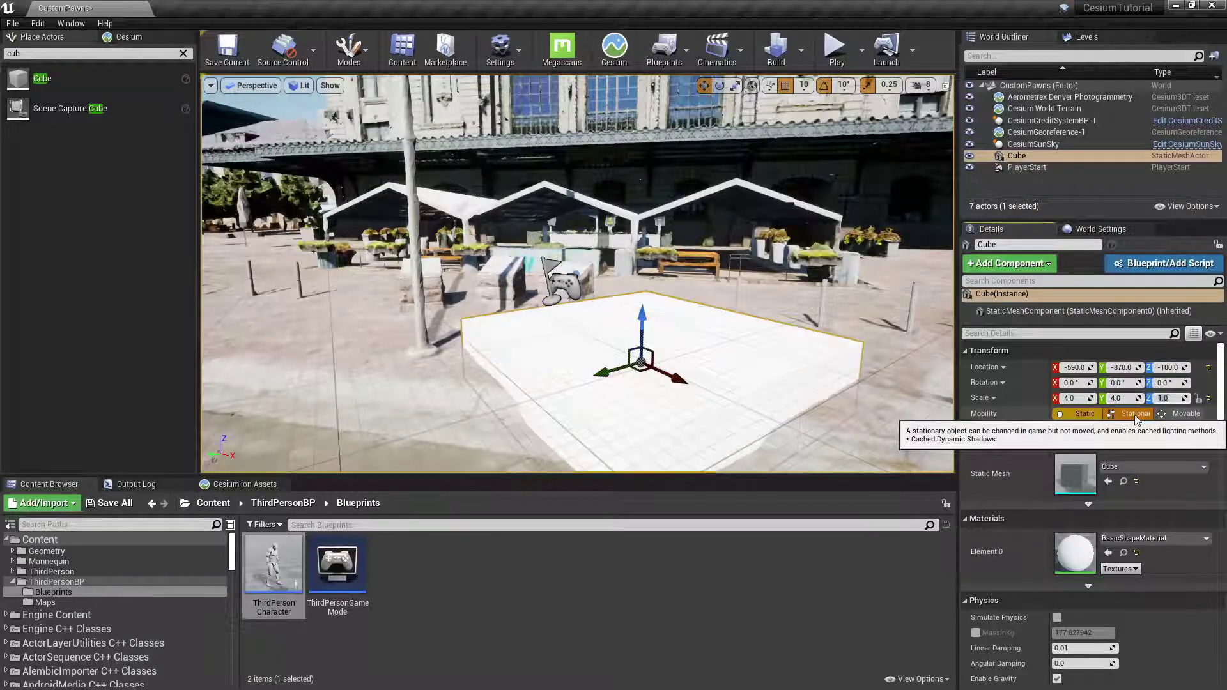
pyautogui.write('0.5')
pyautogui.press('Return')
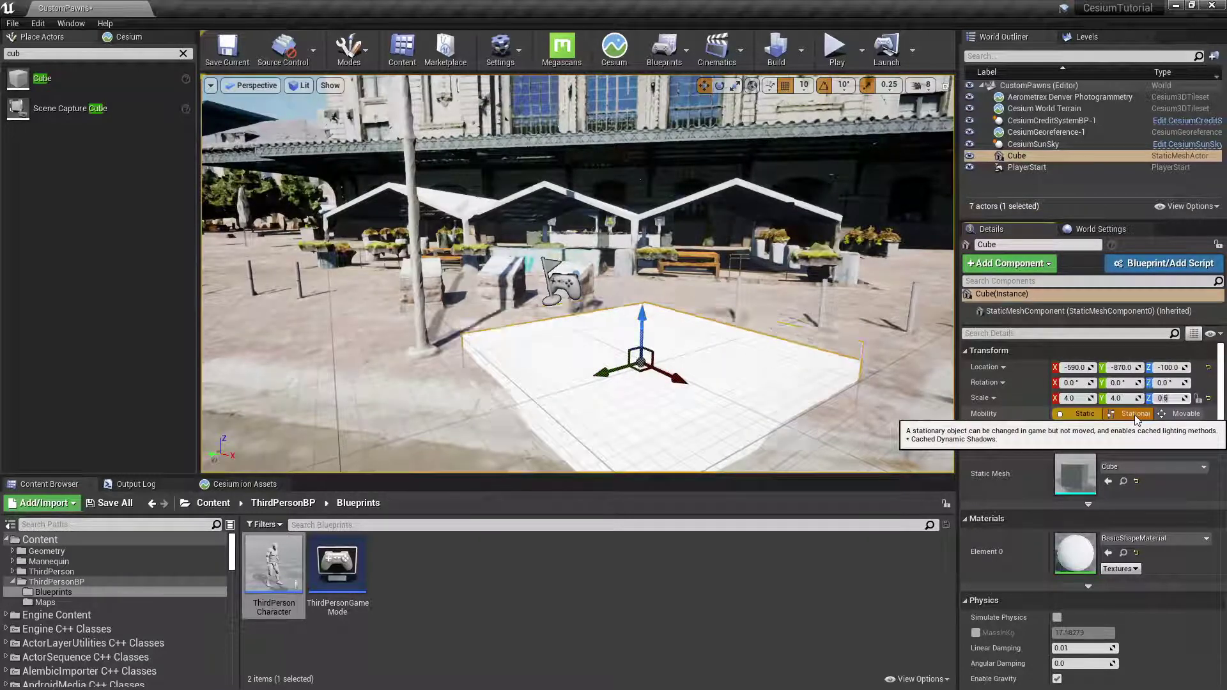
# Move the flattened Cube under the PlayerStart.
pyautogui.moveTo(635, 379); pyautogui.dragTo(658, 404)
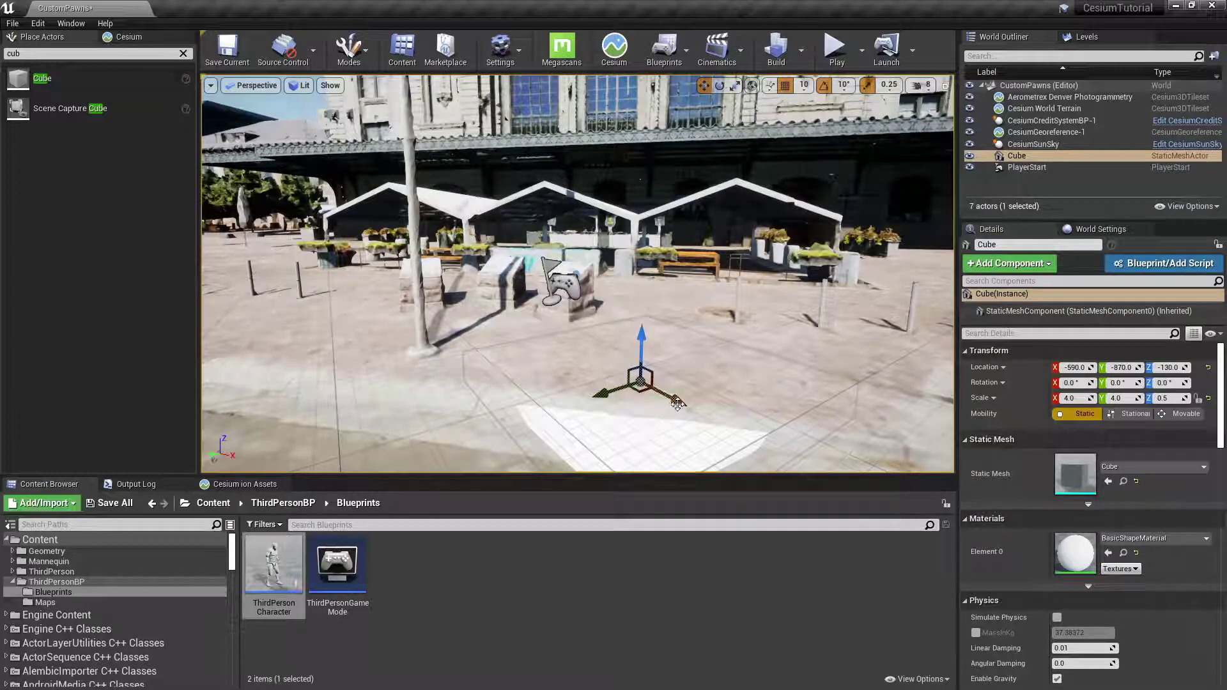
pyautogui.moveTo(677, 403); pyautogui.dragTo(575, 368)
pyautogui.moveTo(576, 368); pyautogui.dragTo(767, 285, button='right')
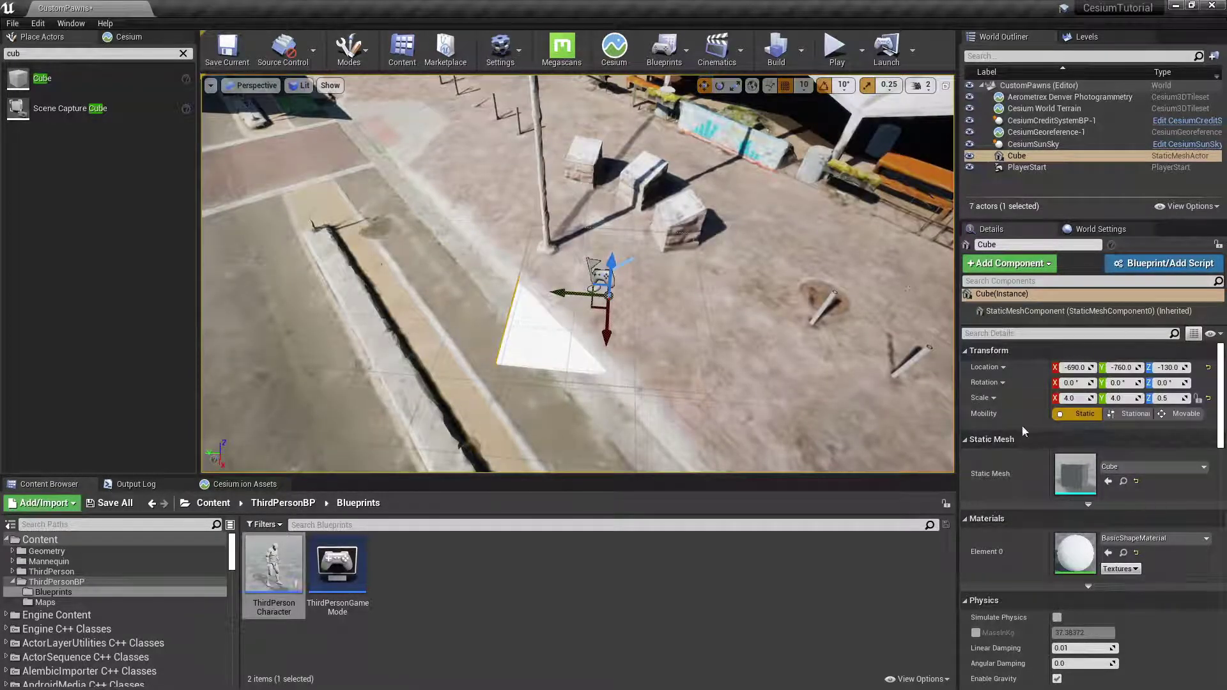
# Enable Actor Hidden In Game on the Cube and start playing.
pyautogui.scroll(-2, 1054, 491)
pyautogui.scroll(-8, 1055, 491)
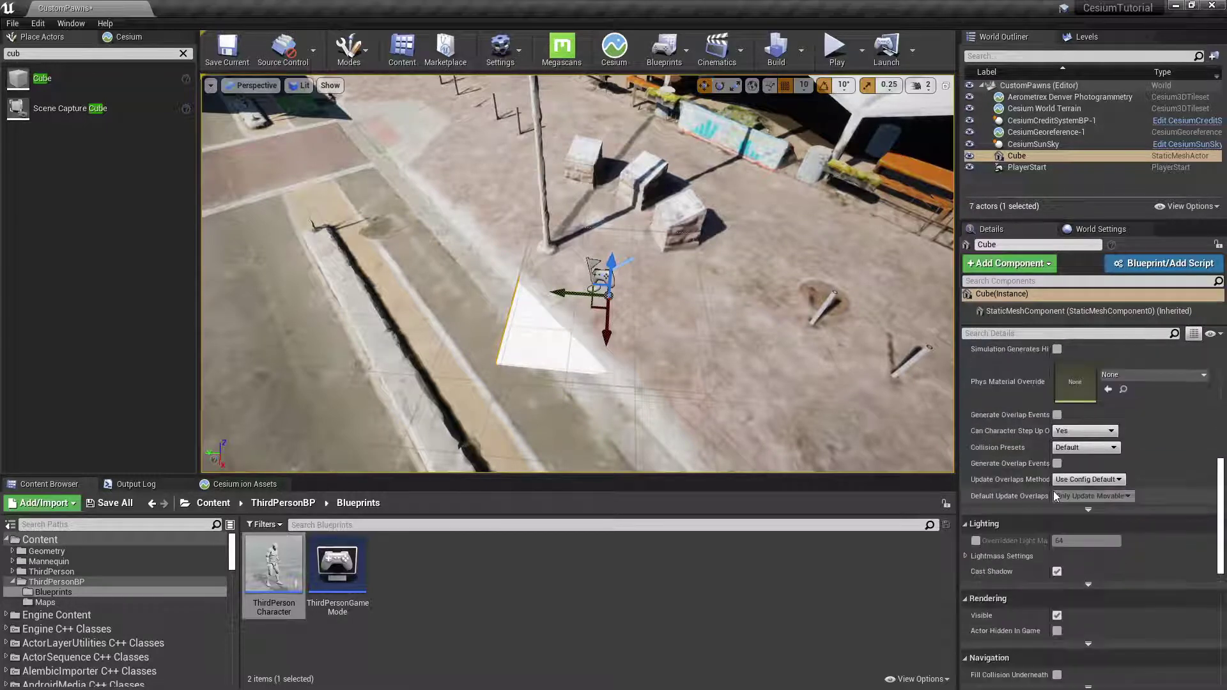
pyautogui.moveTo(1008, 530)
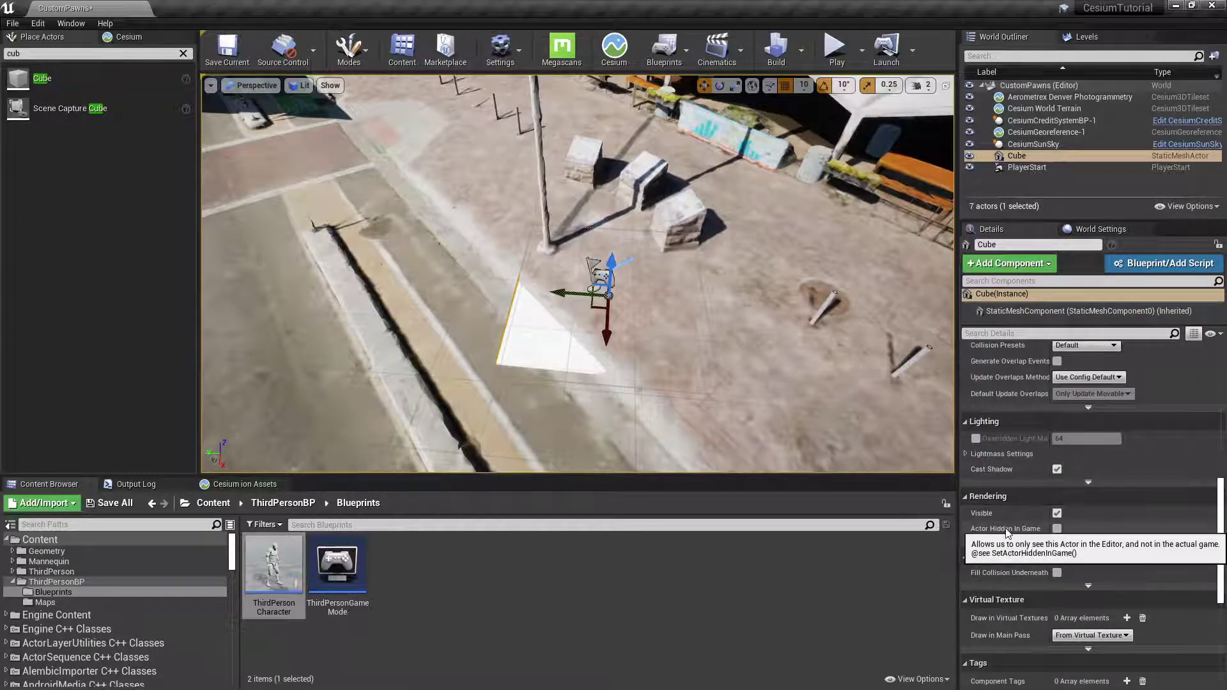
pyautogui.click(1057, 529)
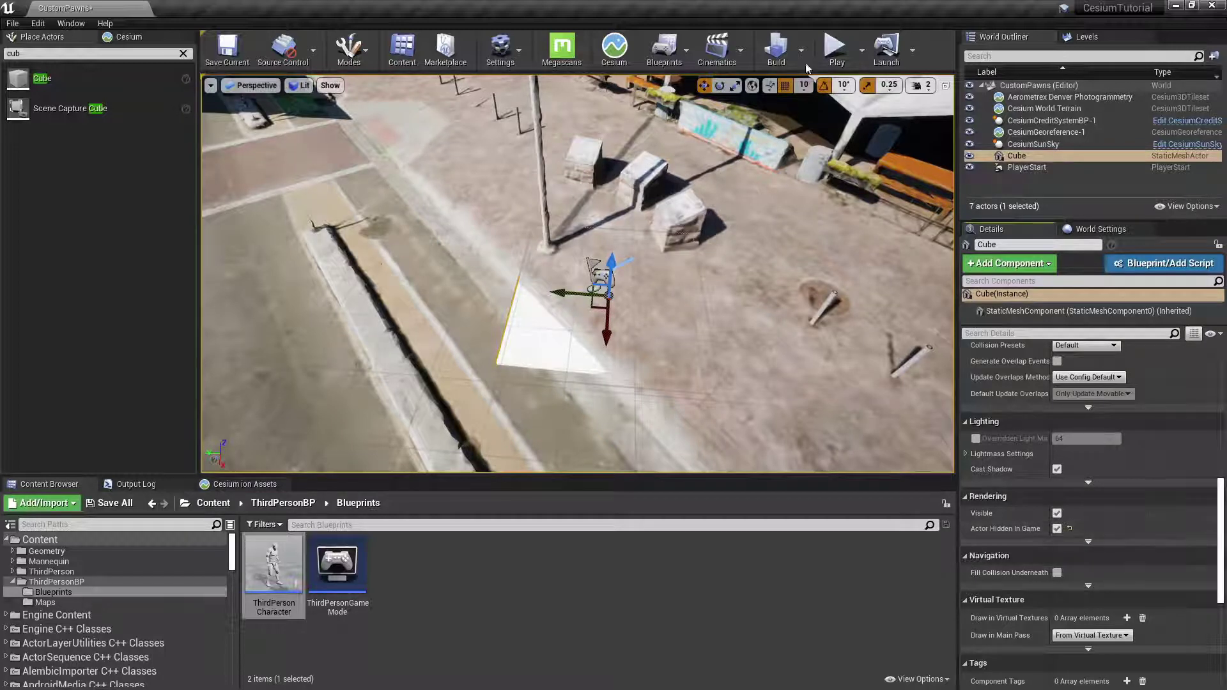
pyautogui.click(837, 51)
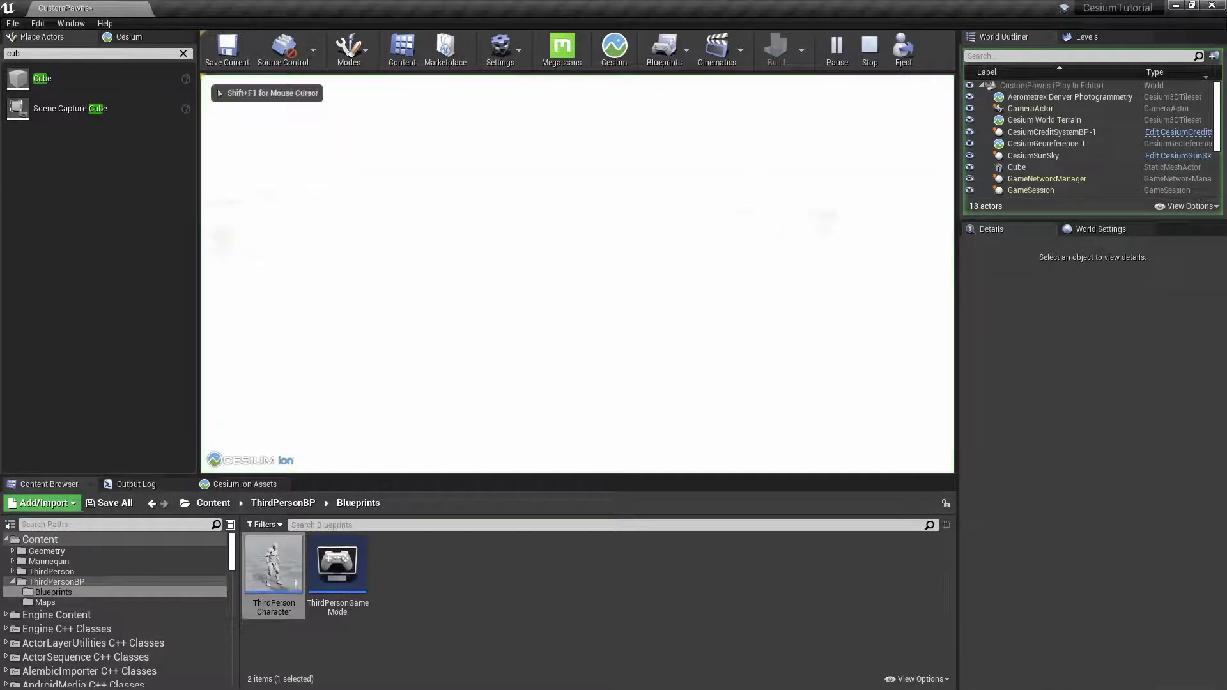
# Walk the character forward over the hidden platform, then stop playing with Esc.
pyautogui.press('w')
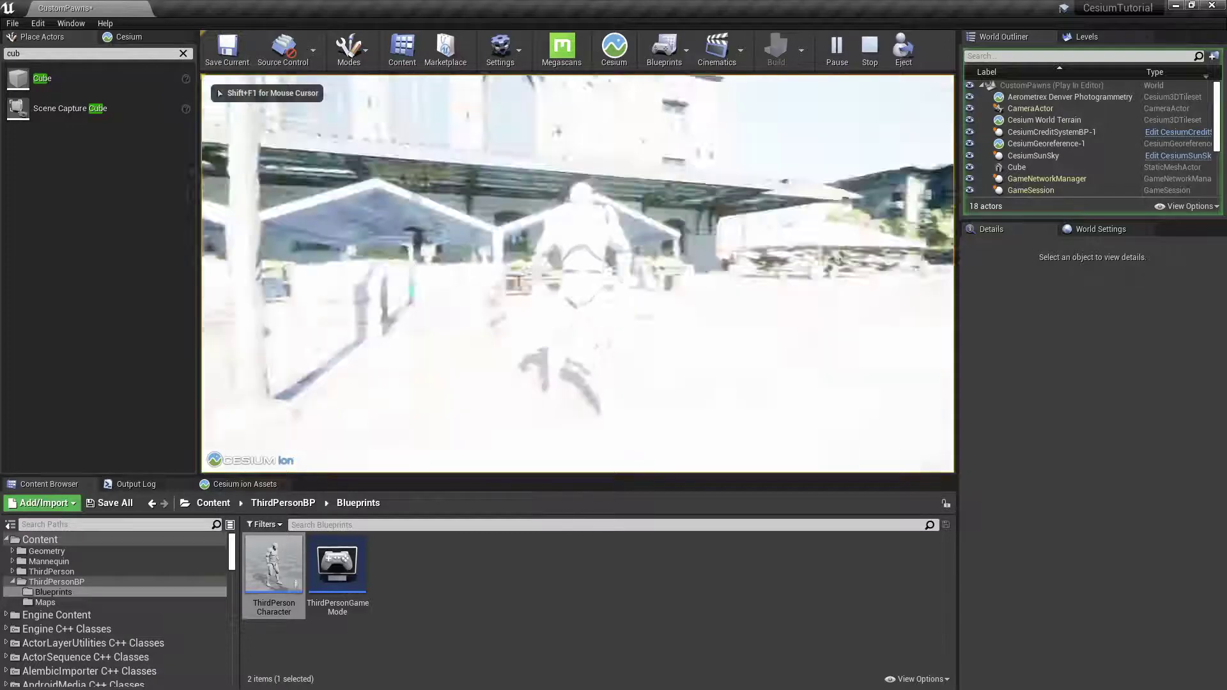
pyautogui.press('Escape')
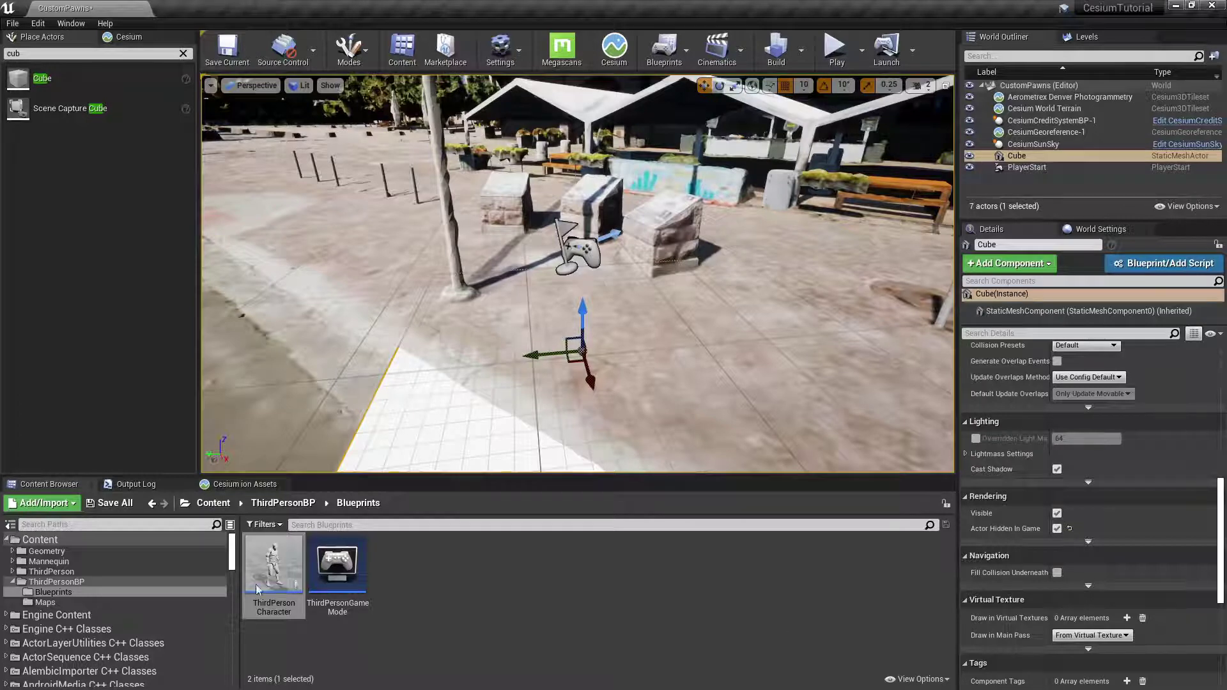
# Add the Vehicle Advanced feature pack through Add Feature or Content Pack.
pyautogui.click(66, 505)
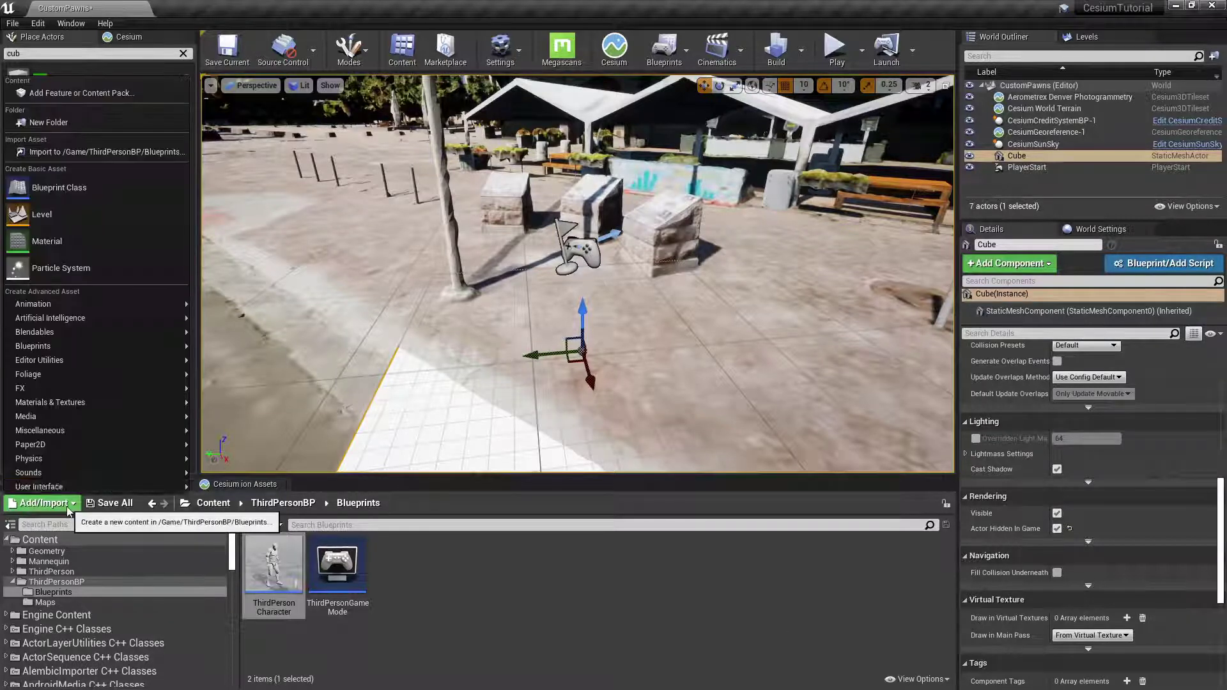
pyautogui.click(92, 95)
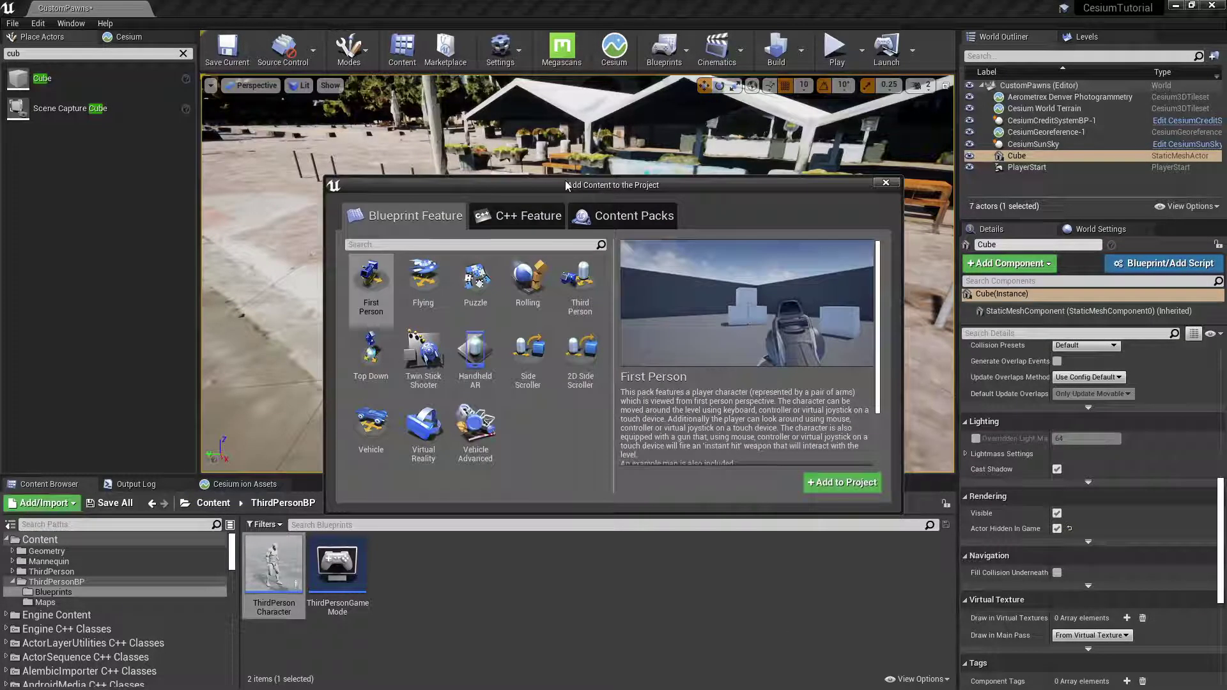
pyautogui.click(475, 434)
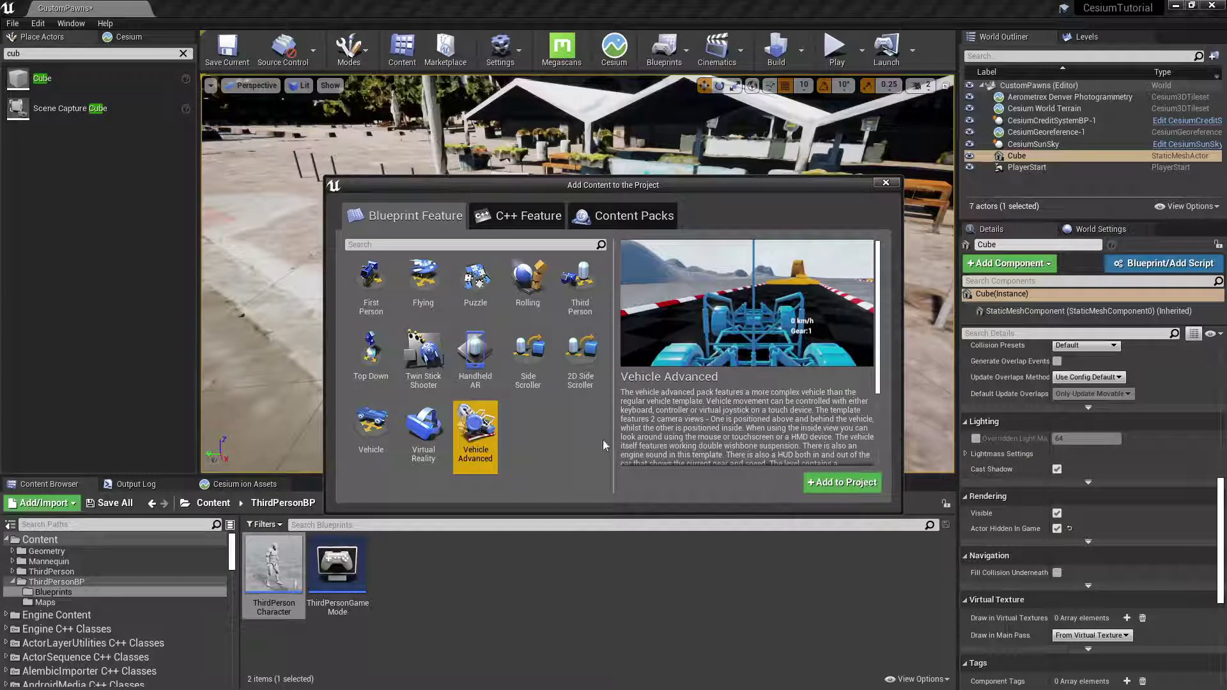
pyautogui.click(869, 487)
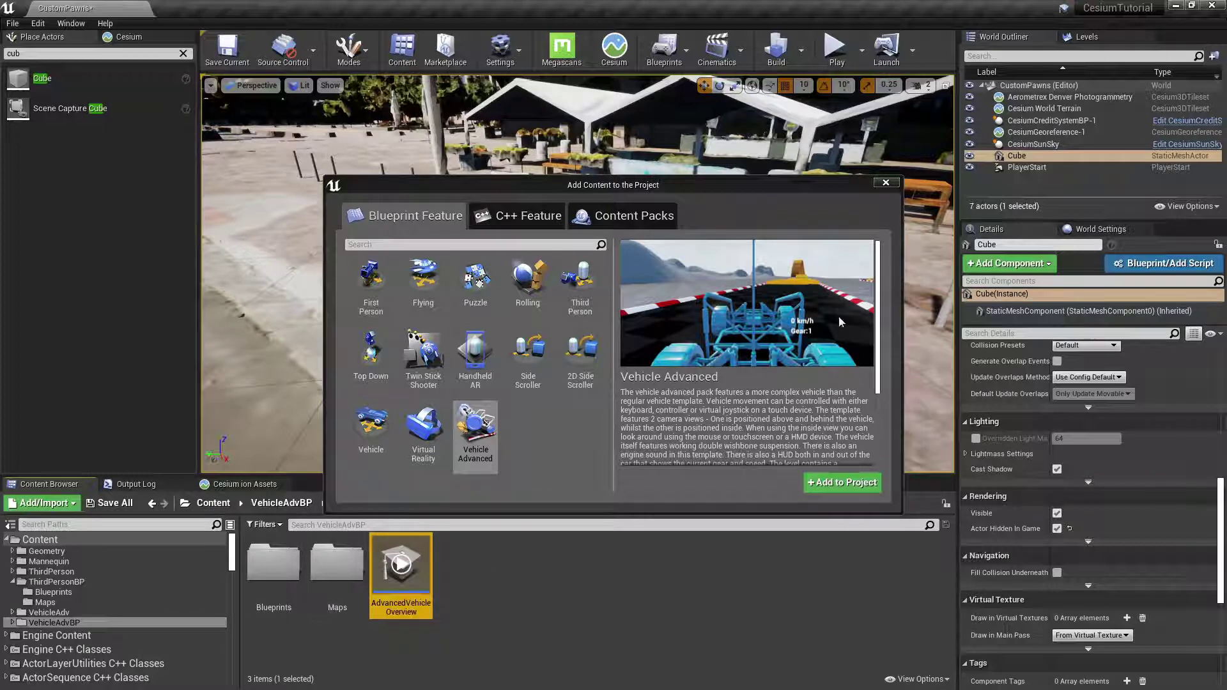
# Place VehicleBlueprint from VehicleAdvBP/Blueprints and duplicate the Cube beside it as Cube2.
pyautogui.click(886, 183)
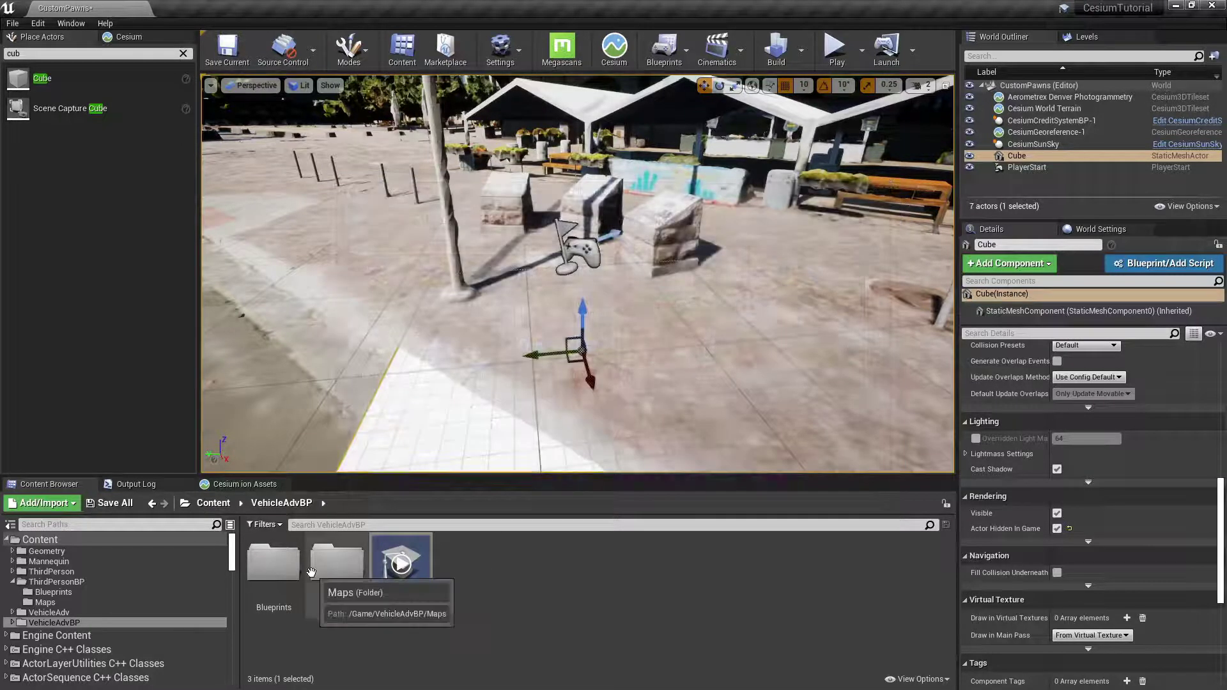
pyautogui.click(281, 571)
pyautogui.doubleClick(281, 571)
pyautogui.click(464, 569)
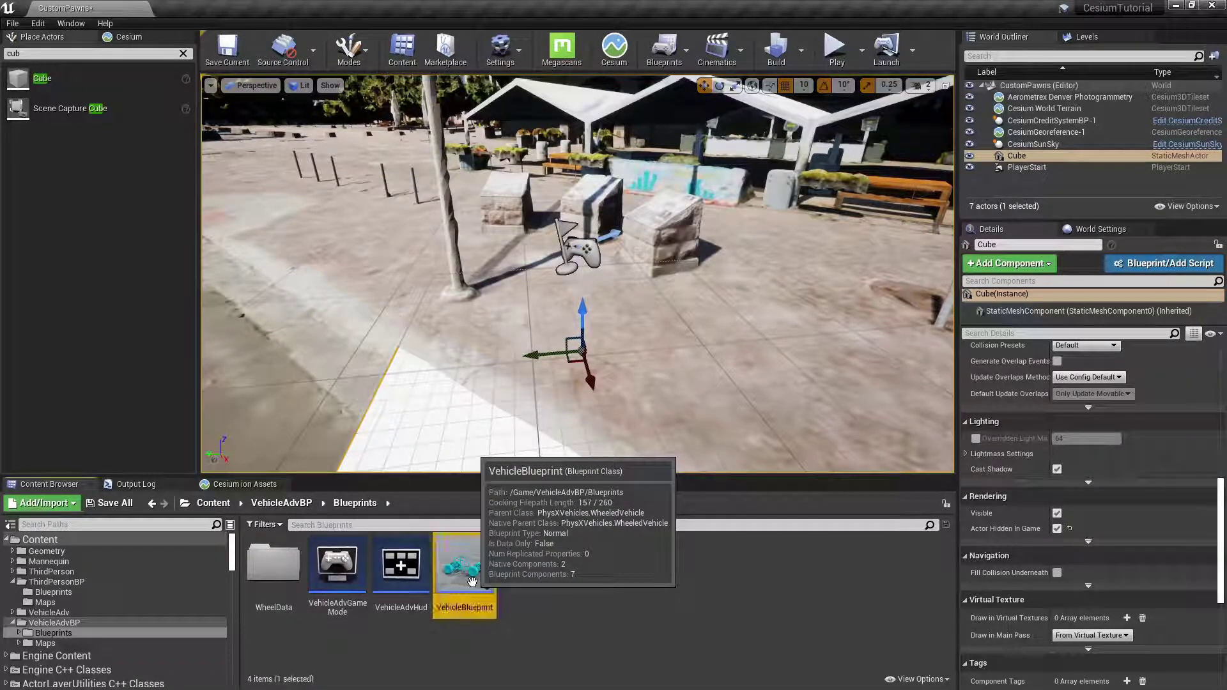
pyautogui.moveTo(809, 373); pyautogui.dragTo(810, 286)
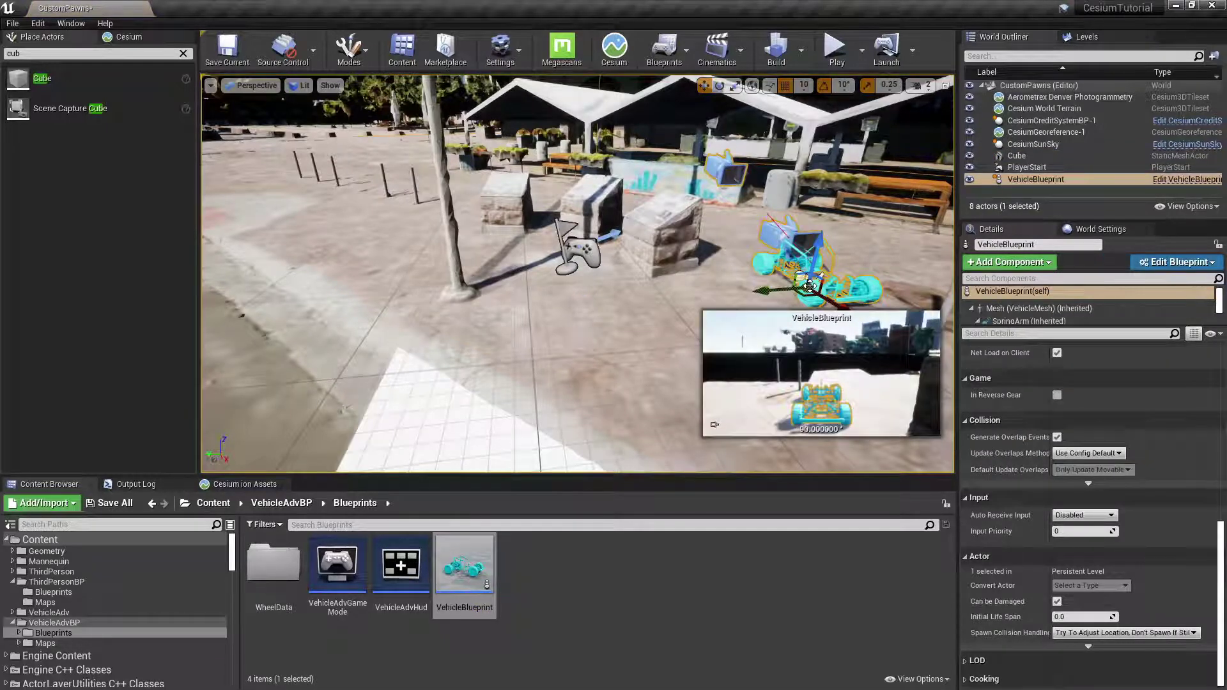
pyautogui.click(565, 369)
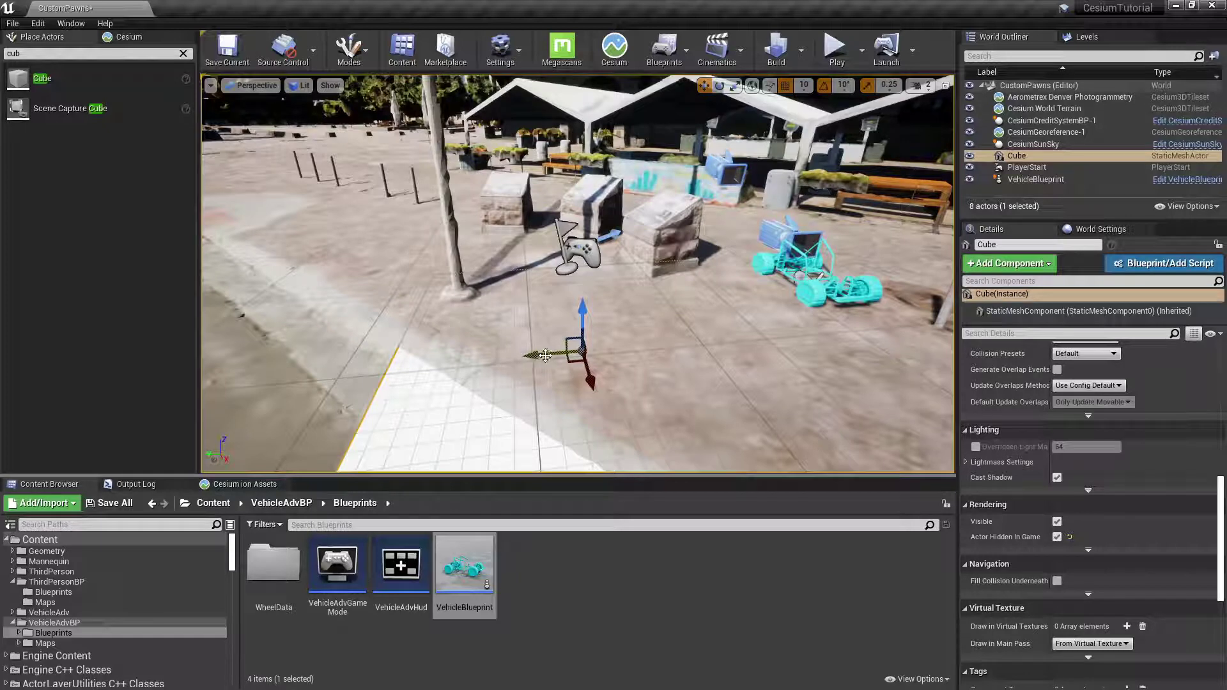
pyautogui.keyDown('alt'); pyautogui.moveTo(540, 355); pyautogui.dragTo(827, 306); pyautogui.keyUp('alt')
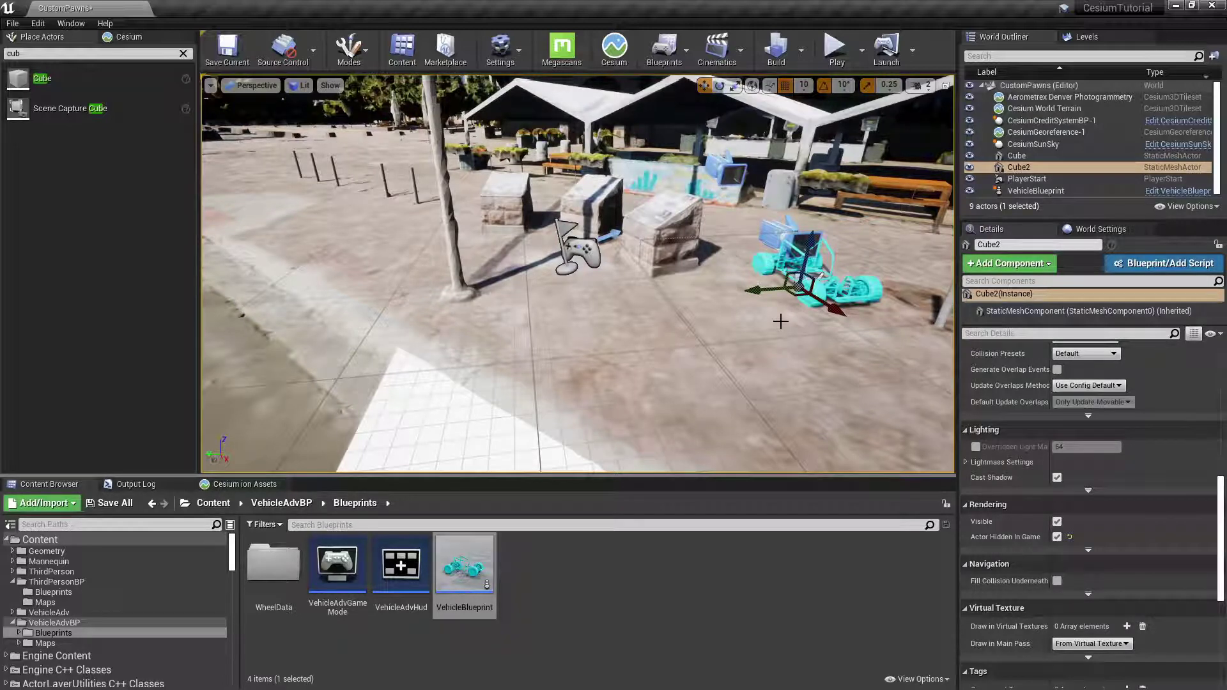
# Open the Level Blueprint and add a Get Player Pawn node.
pyautogui.click(677, 64)
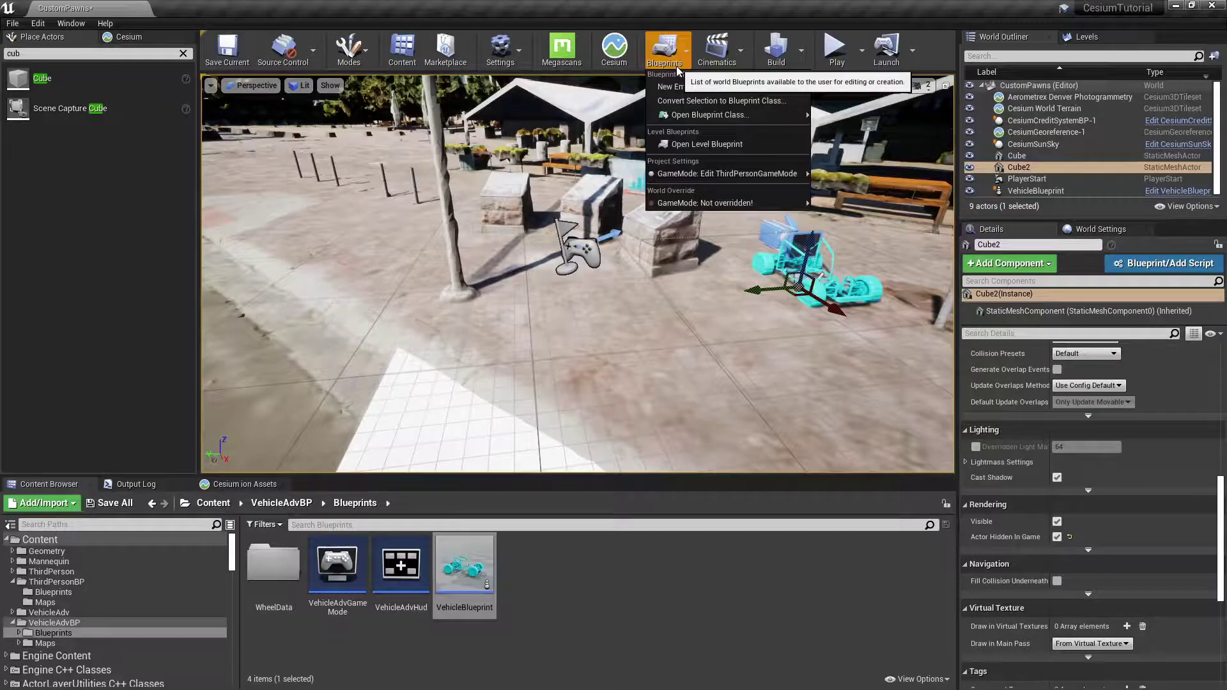
pyautogui.click(716, 143)
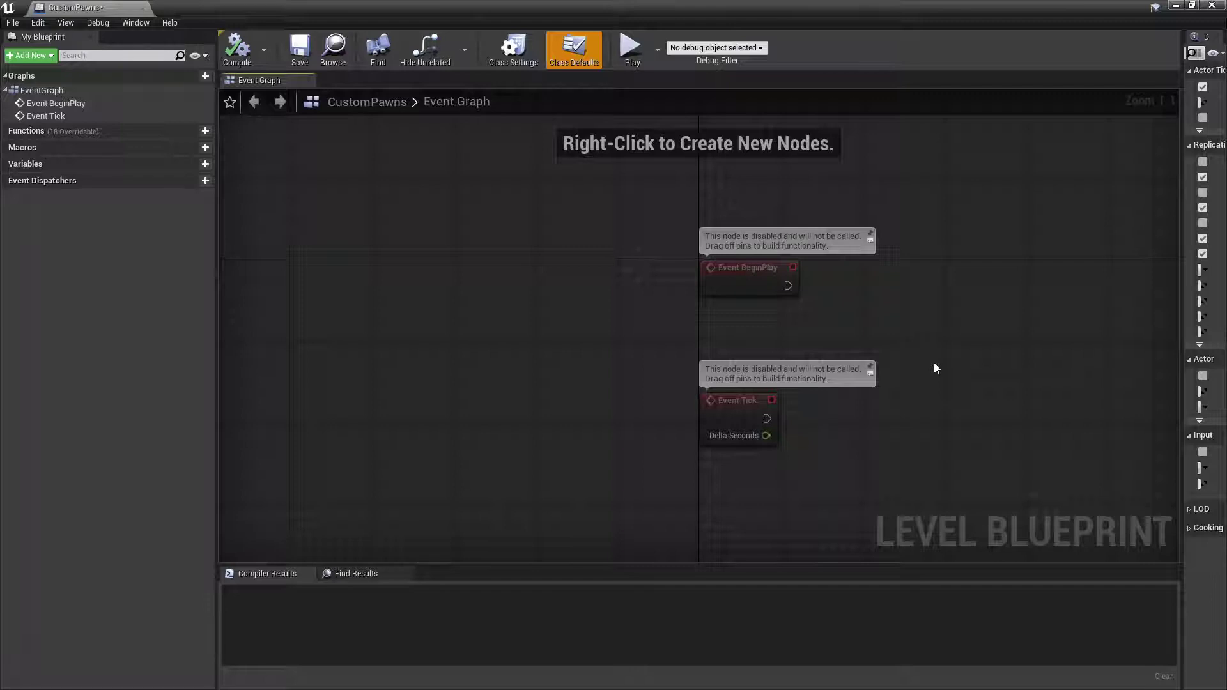
pyautogui.rightClick(834, 313)
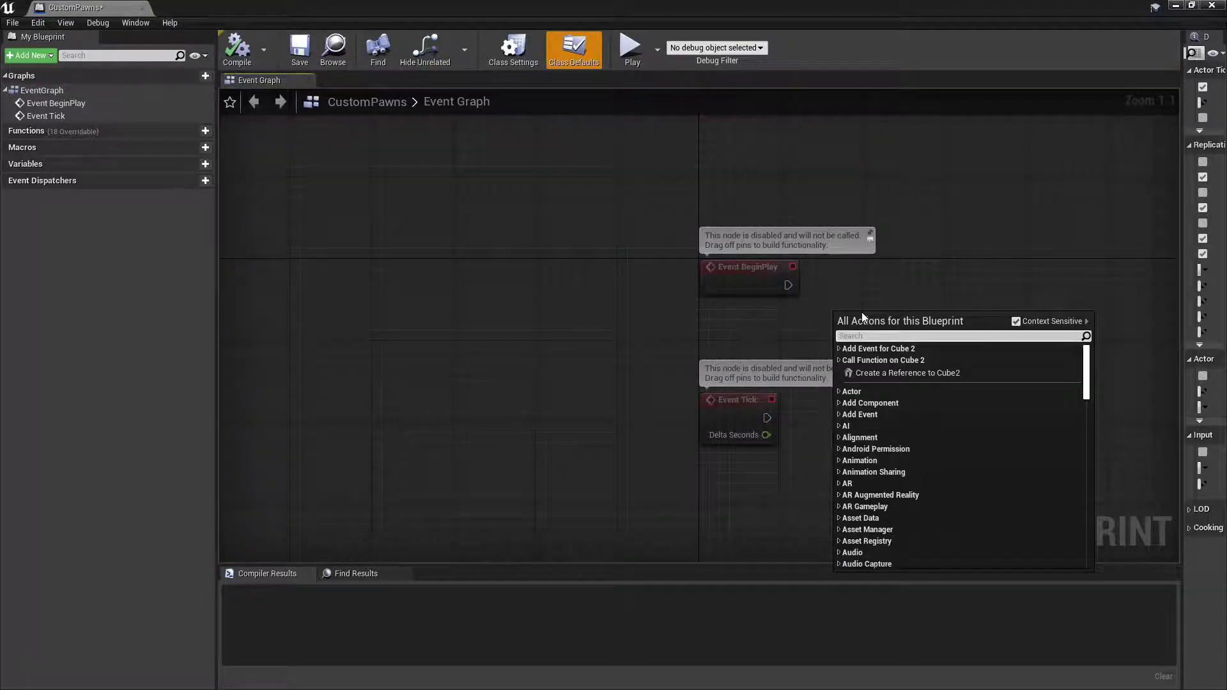
pyautogui.write('get player p')
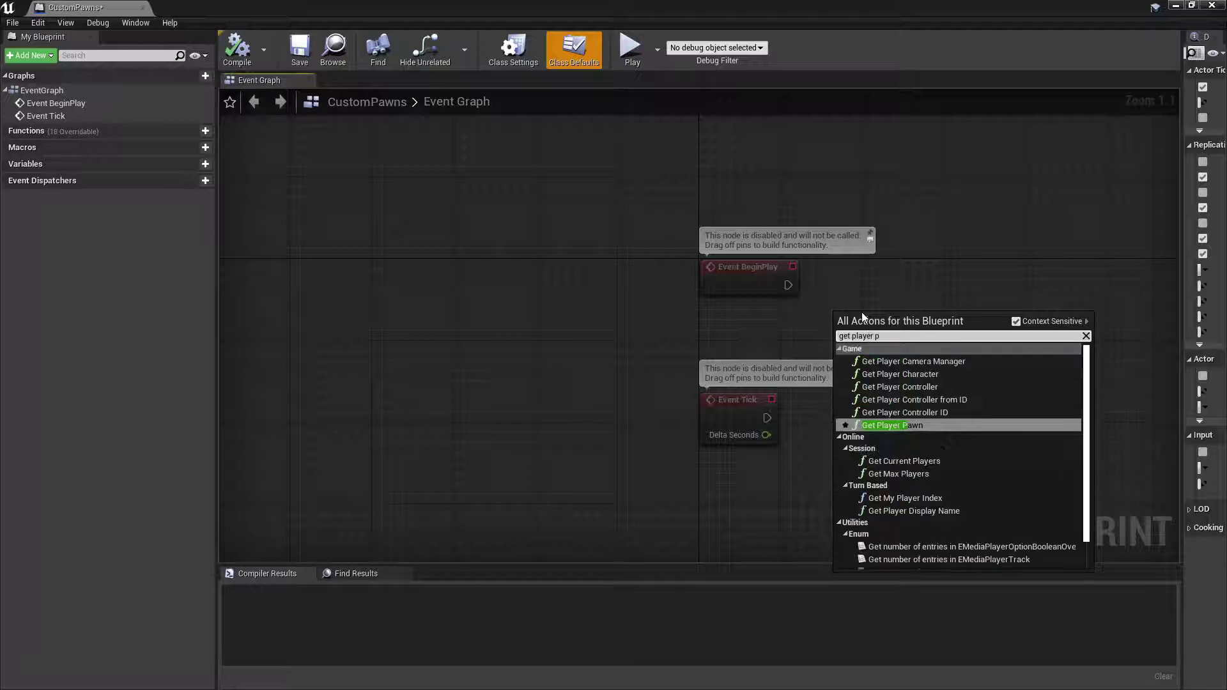
pyautogui.press('Return')
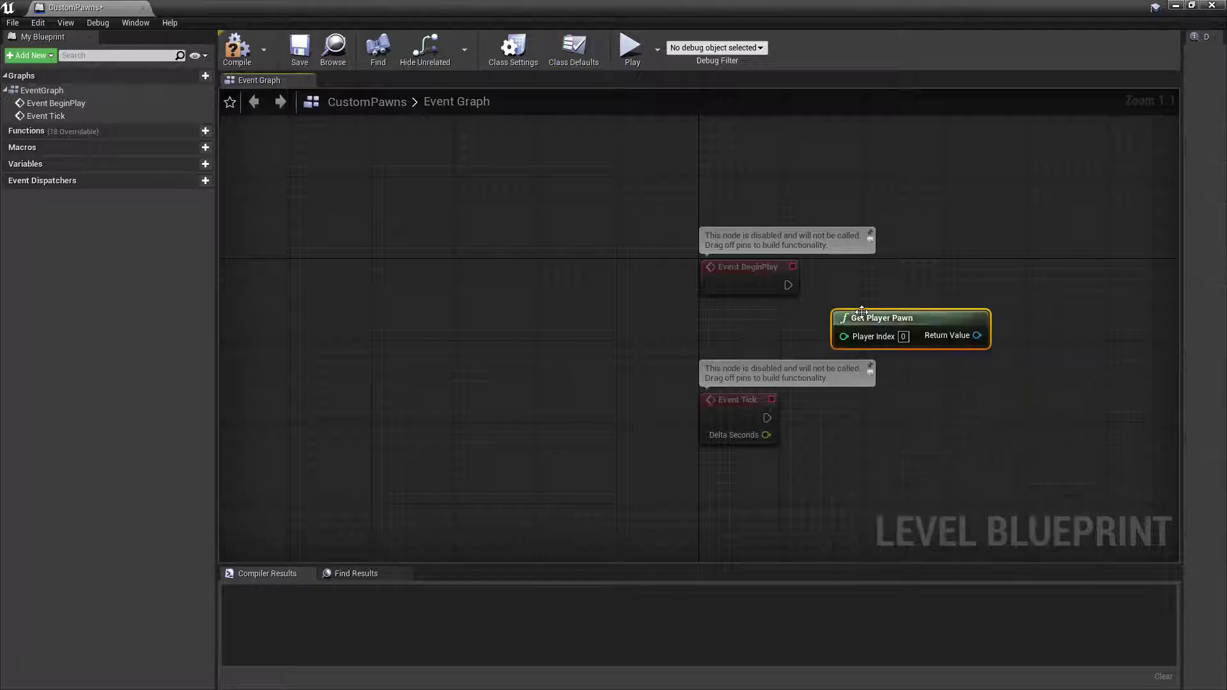
# Promote the pawn Return Value to a variable named DefaultPlayerPawn.
pyautogui.rightClick(977, 336)
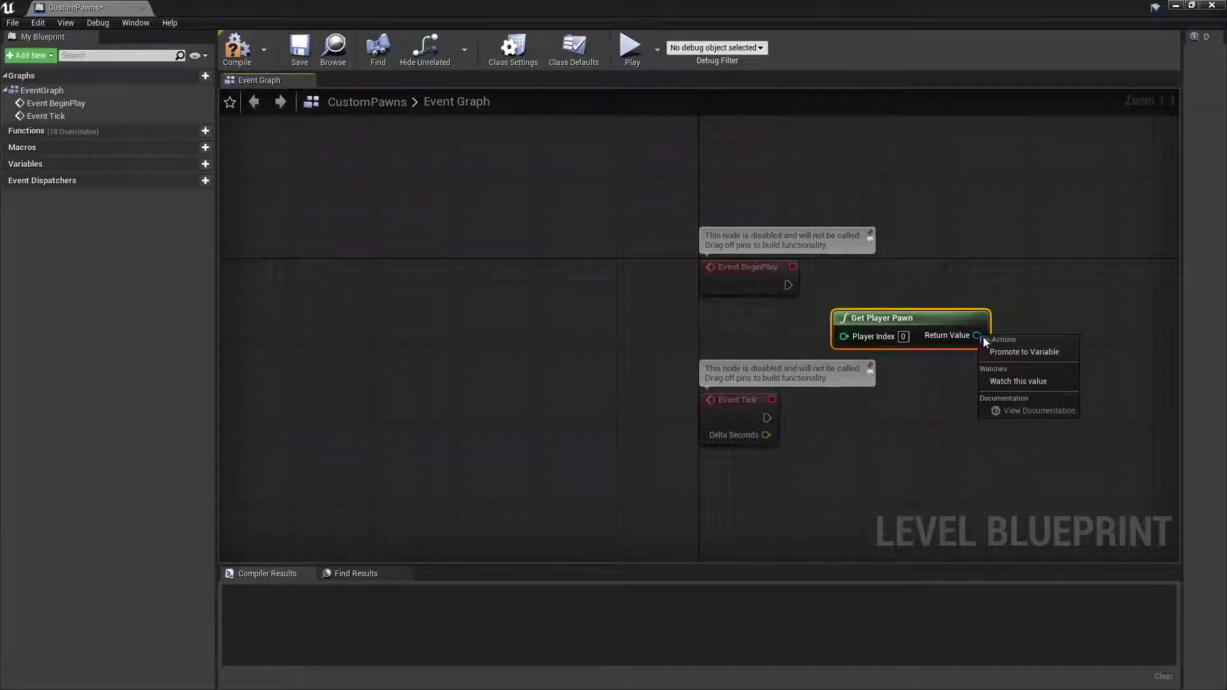
pyautogui.click(1024, 351)
pyautogui.moveTo(1118, 314); pyautogui.dragTo(1042, 261)
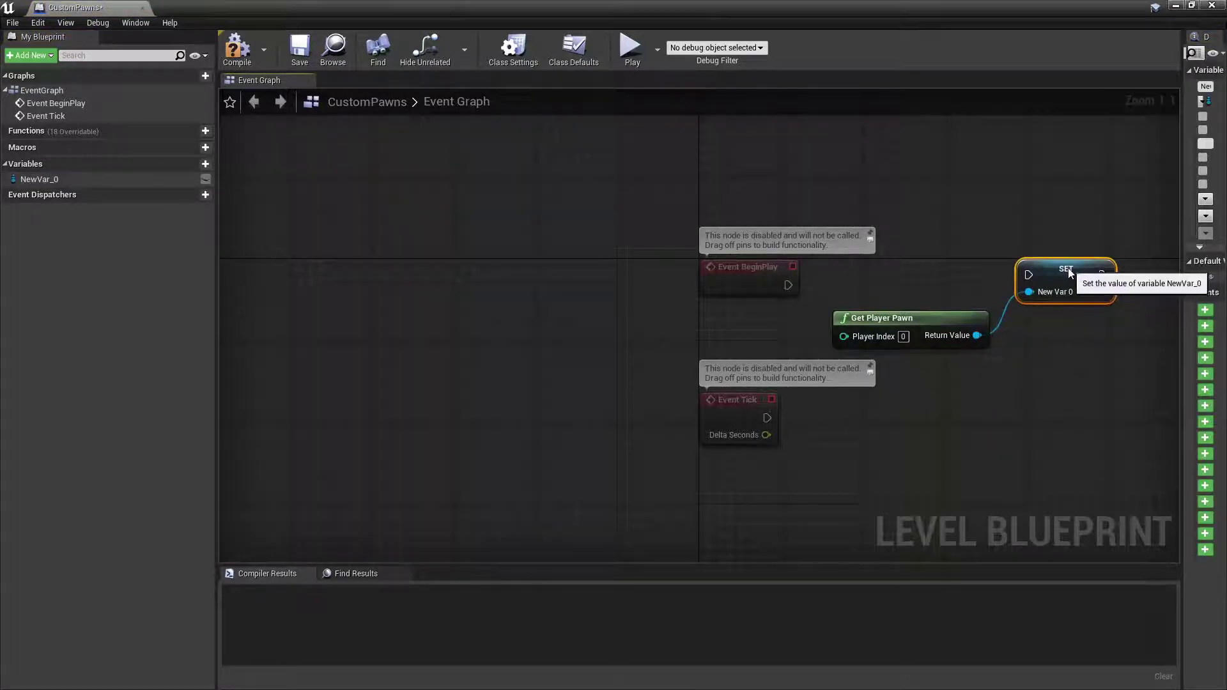
pyautogui.moveTo(1182, 223); pyautogui.dragTo(1022, 227)
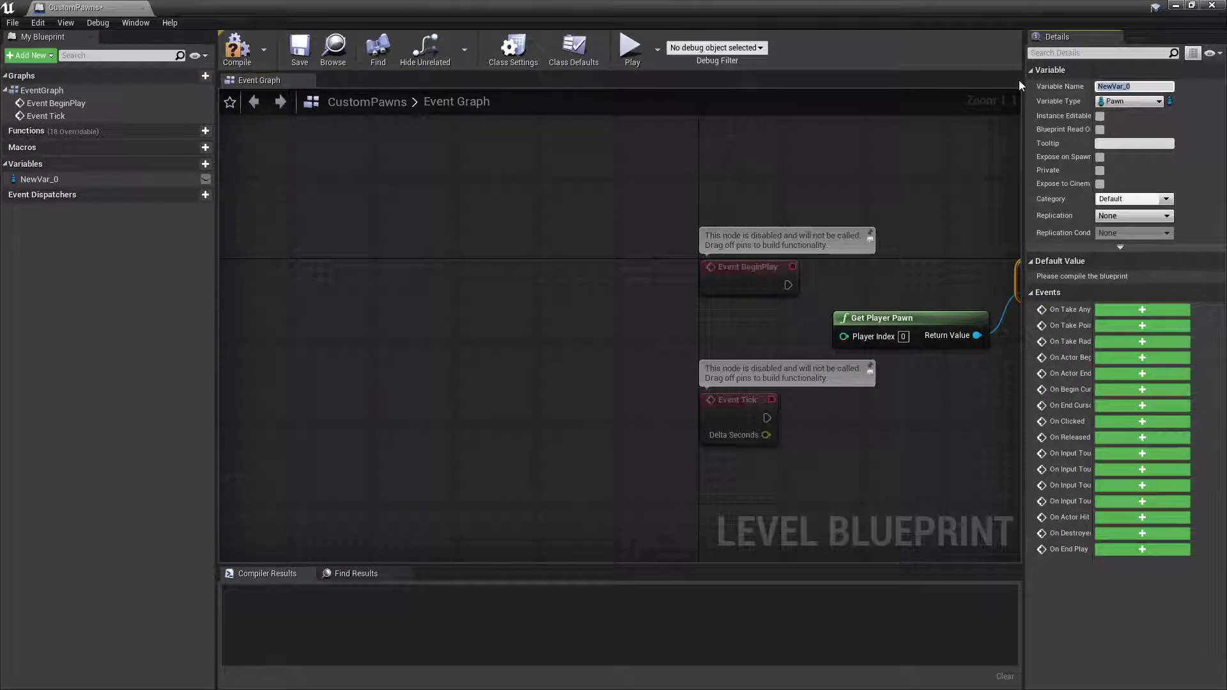
pyautogui.write('DefaultPlayerpawn')
pyautogui.press('BackSpace')
pyautogui.press('BackSpace')
pyautogui.press('BackSpace')
pyautogui.press('BackSpace')
pyautogui.write('Pawn')
pyautogui.press('Return')
# Connect Event BeginPlay to the SET DefaultPlayerPawn node.
pyautogui.moveTo(985, 255); pyautogui.dragTo(687, 246, button='right')
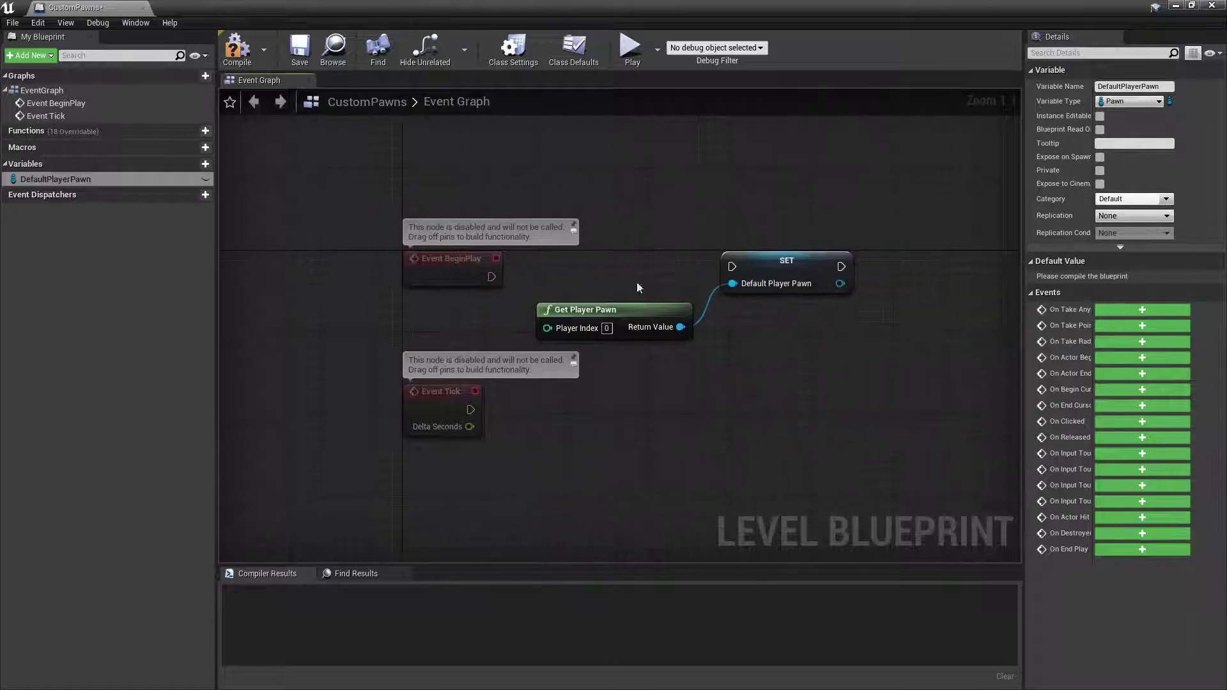
pyautogui.moveTo(491, 277); pyautogui.dragTo(732, 267)
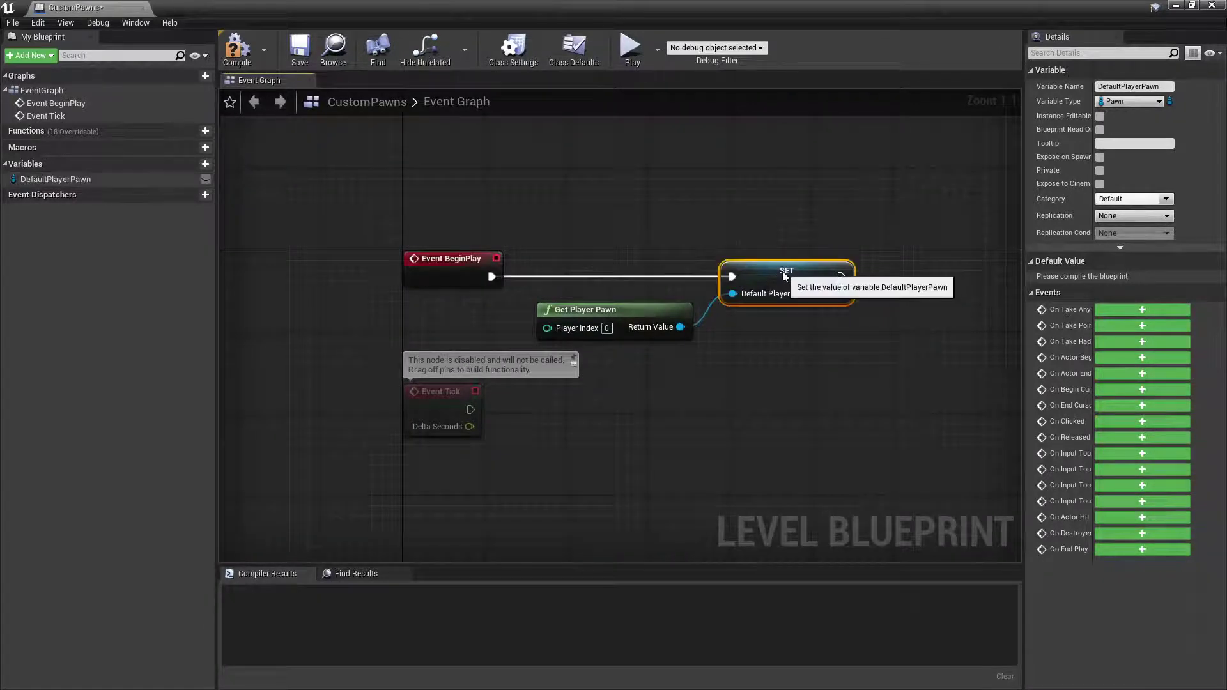
pyautogui.moveTo(545, 506); pyautogui.dragTo(545, 443, button='right')
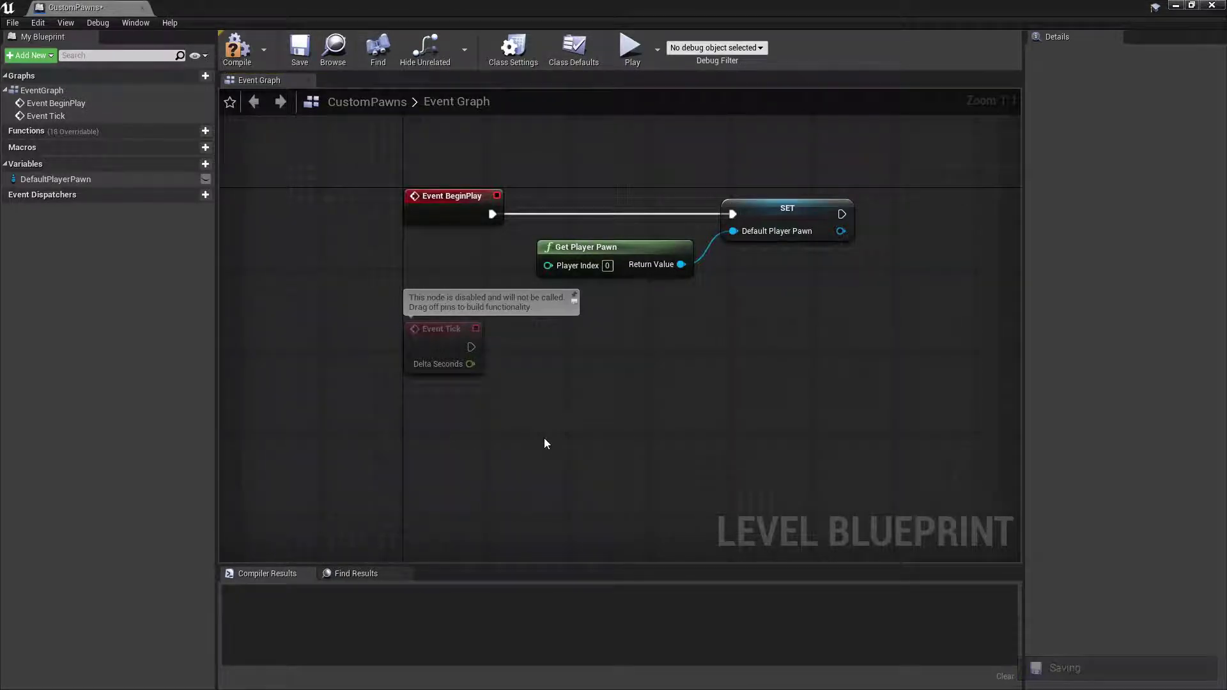
# Add a Keyboard C event and a Get Player Controller node to the Level Blueprint.
pyautogui.rightClick(409, 423)
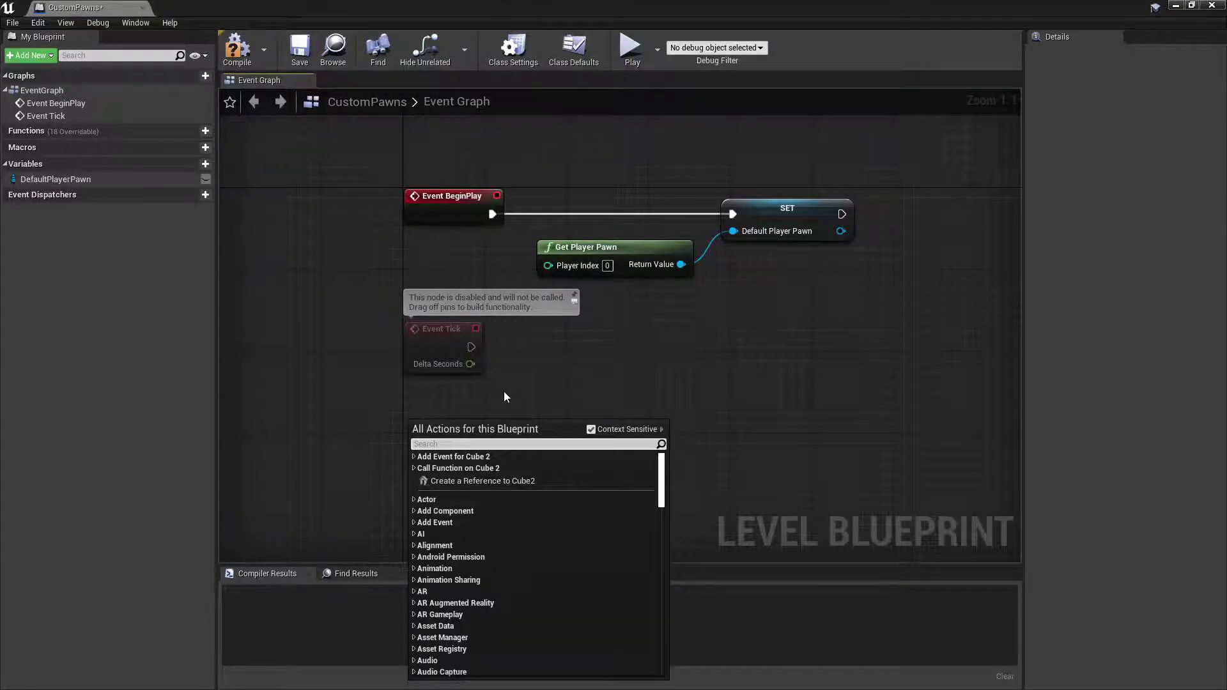
pyautogui.write('keyboard c')
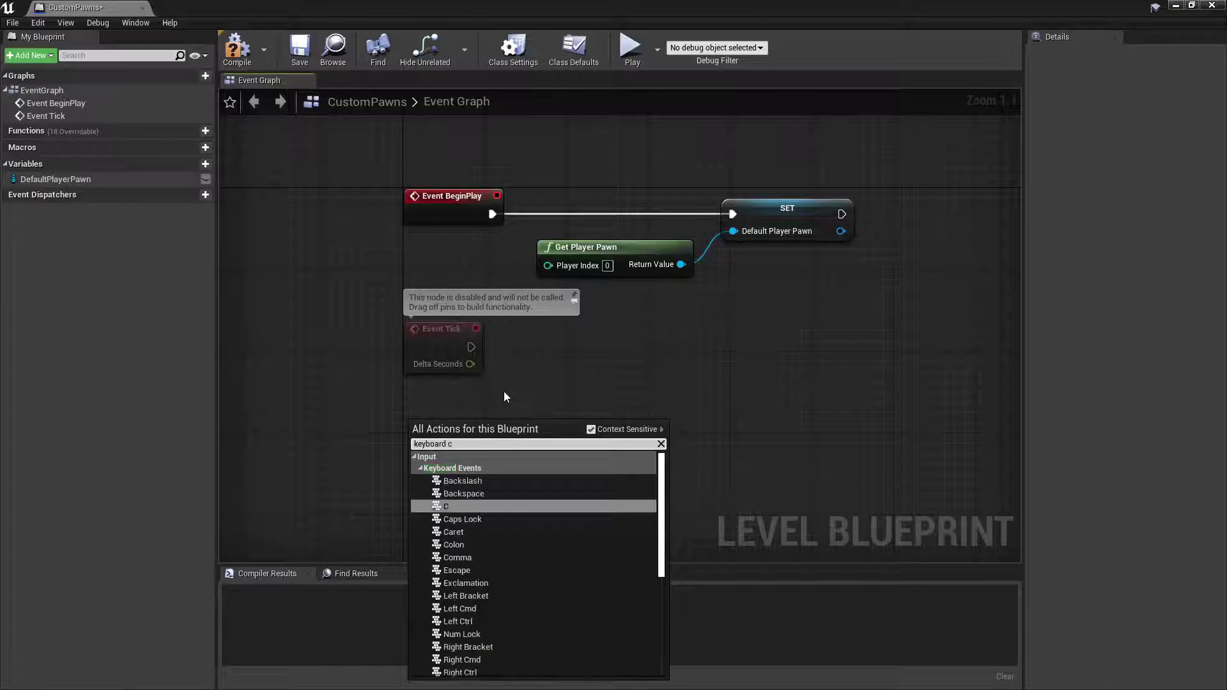
pyautogui.press('Return')
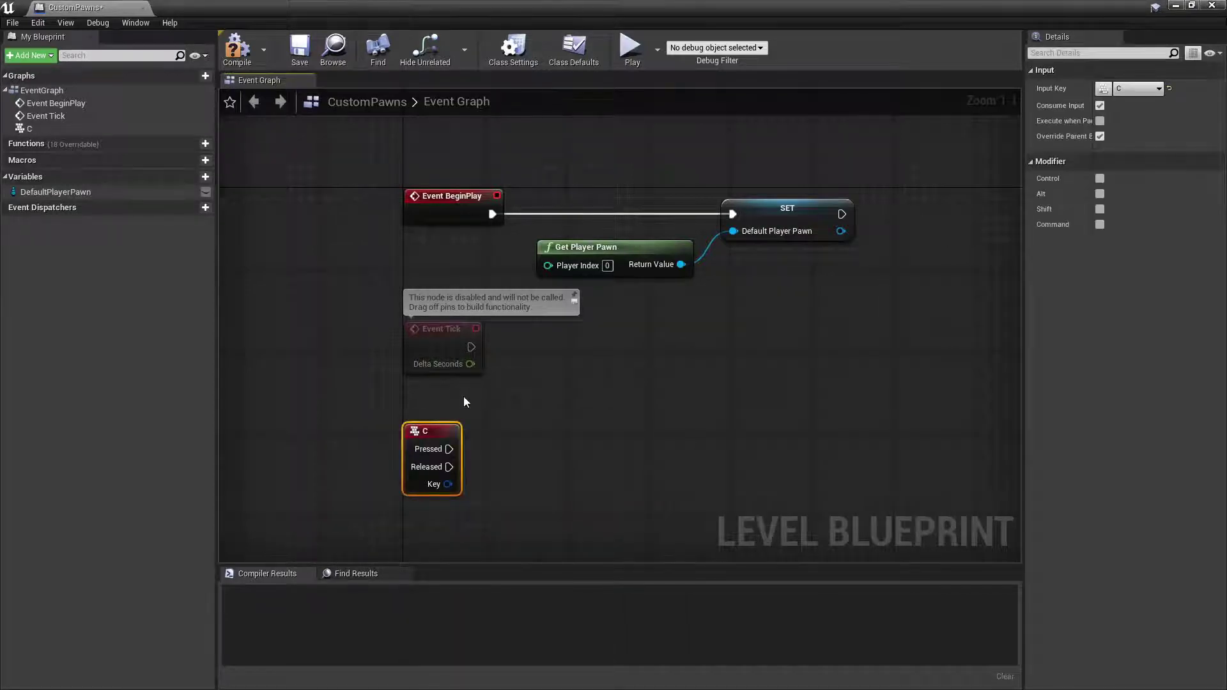
pyautogui.click(511, 484)
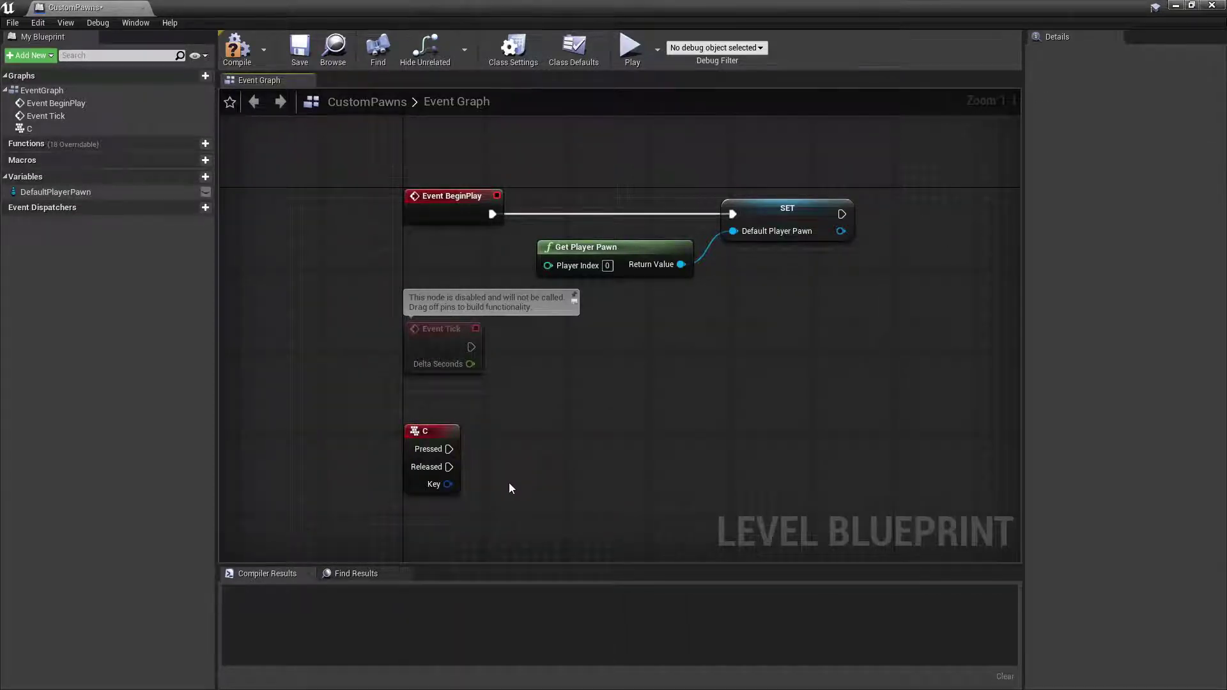
pyautogui.rightClick(459, 516)
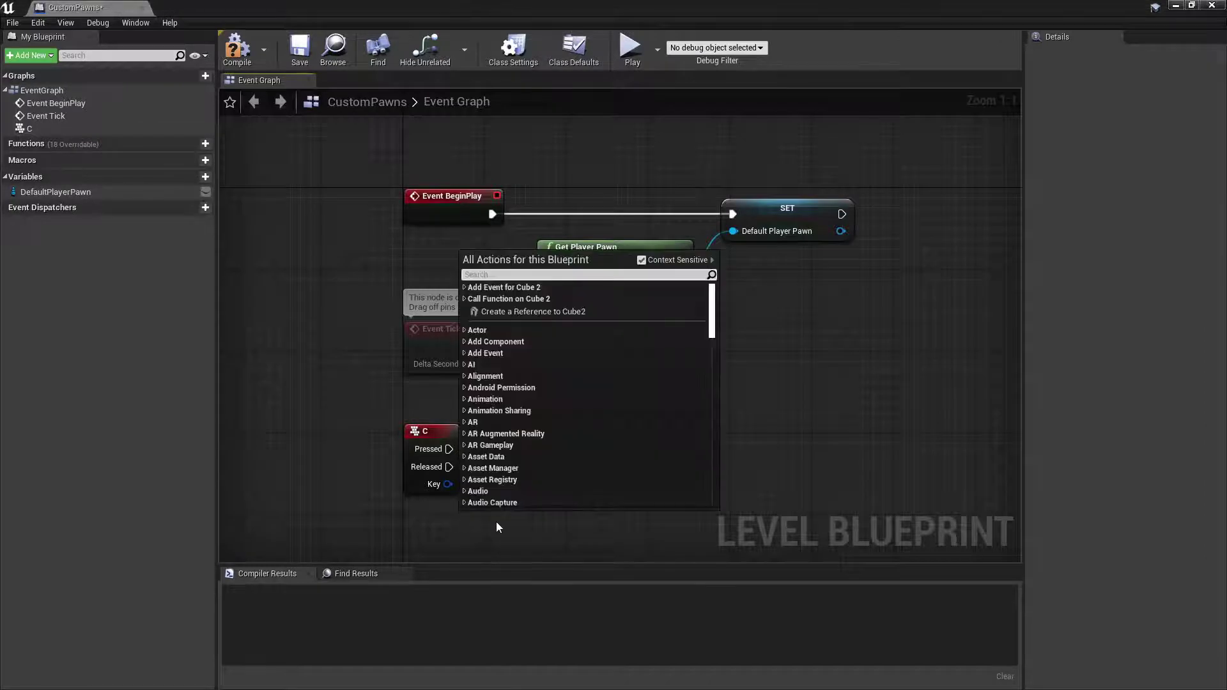
pyautogui.write('player controller')
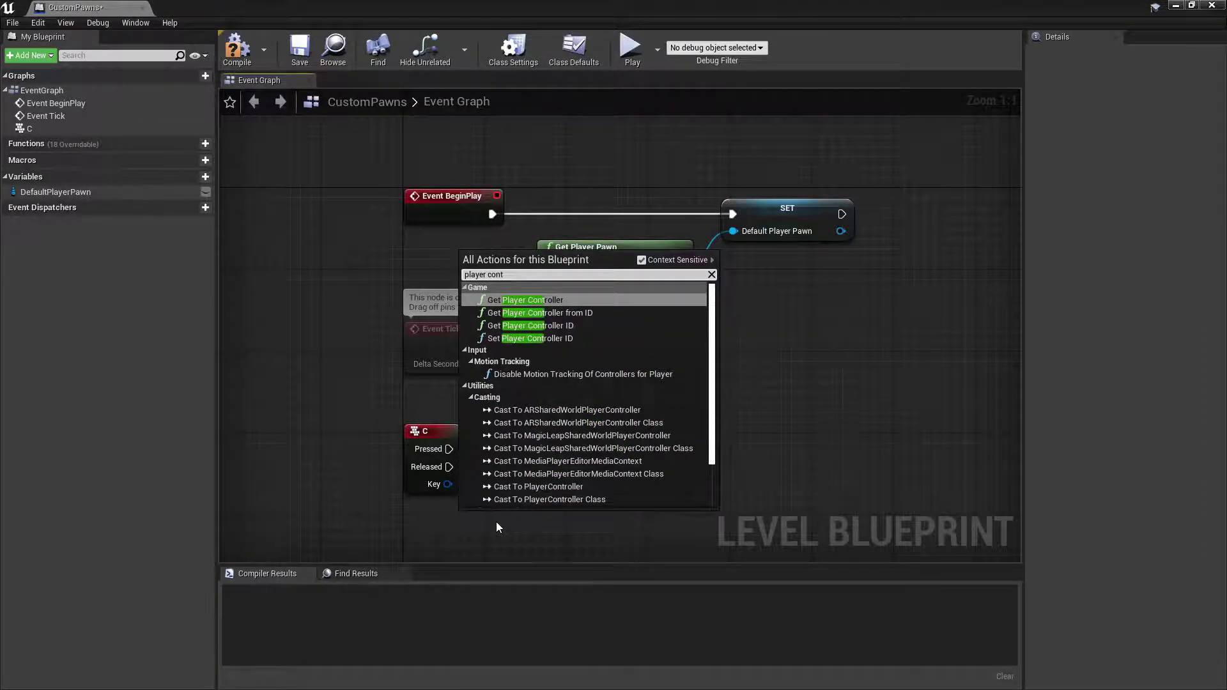
pyautogui.press('Return')
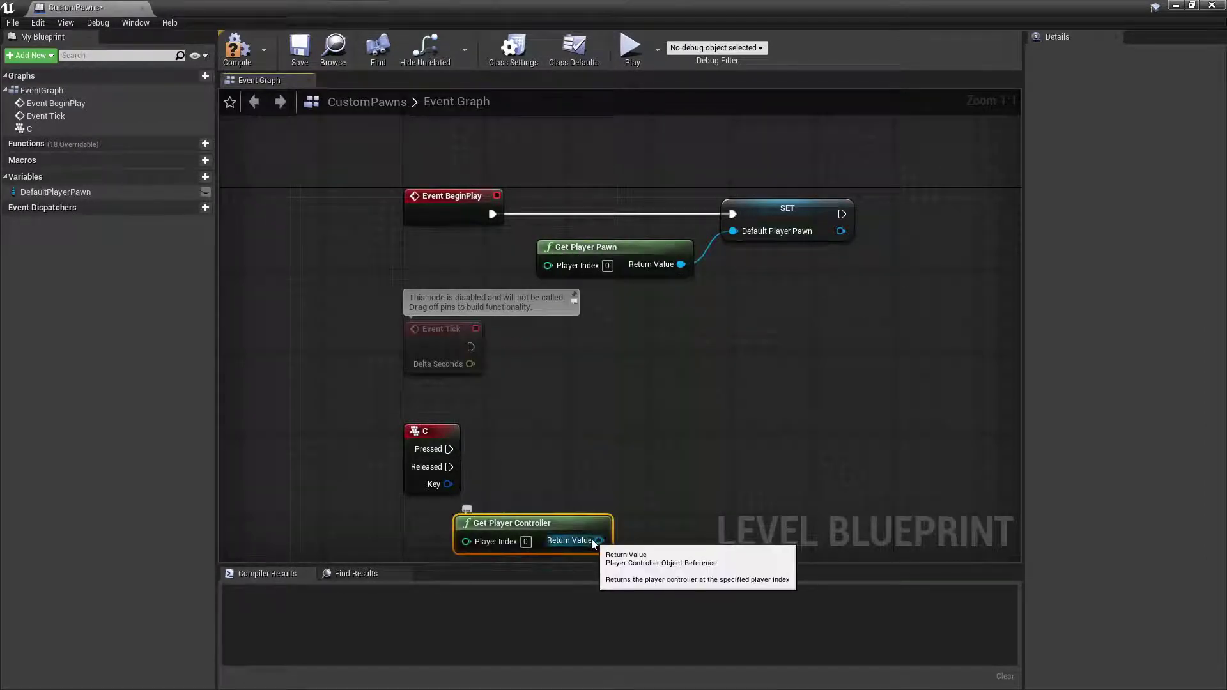
# Add an Un Possess node targeting the player controller, triggered by C Pressed.
pyautogui.moveTo(599, 540); pyautogui.dragTo(670, 456)
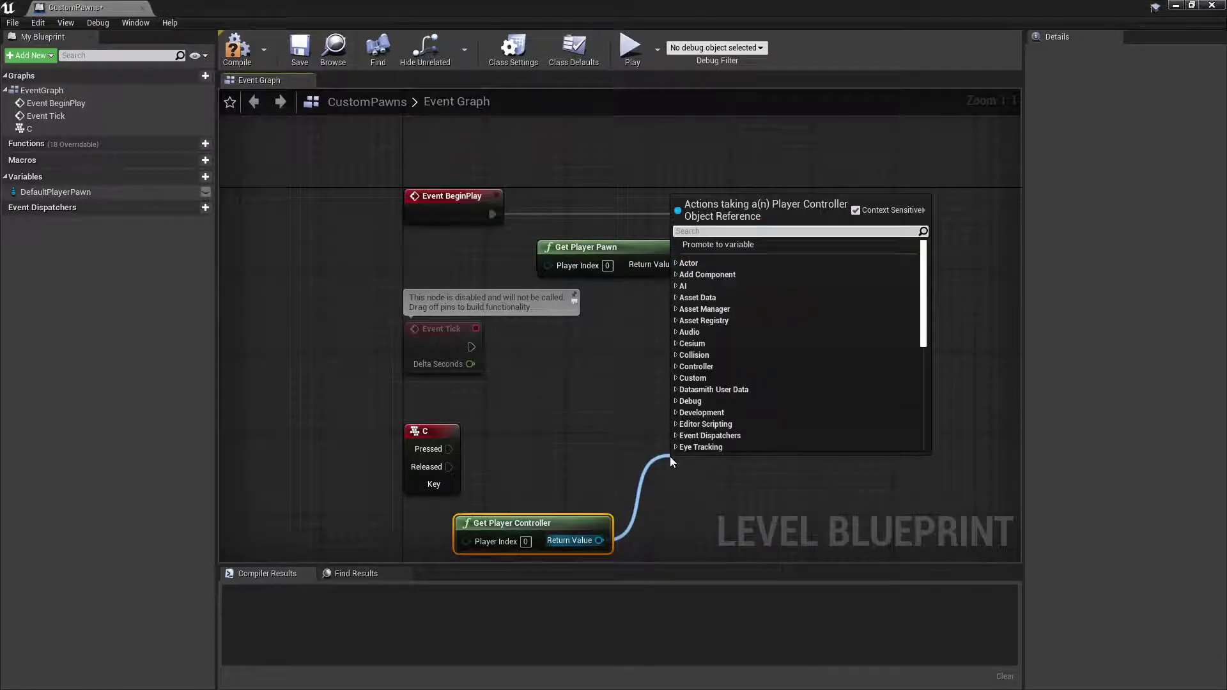
pyautogui.write('unpossess')
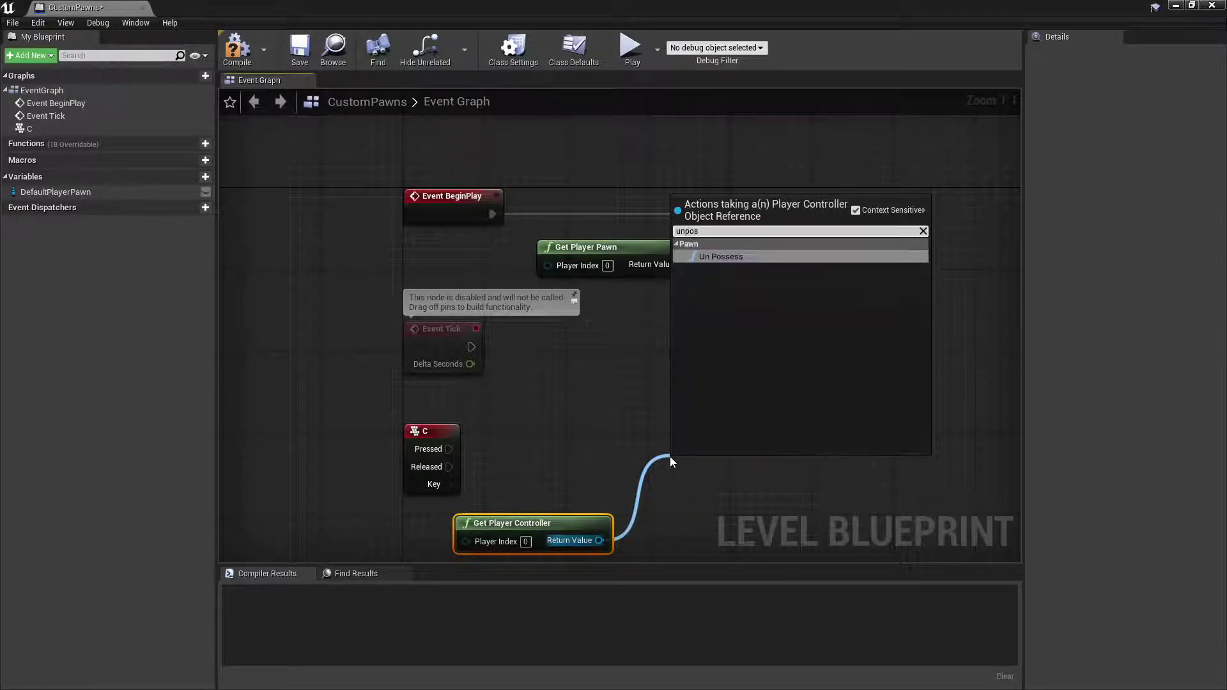
pyautogui.press('Return')
pyautogui.moveTo(669, 456); pyautogui.dragTo(670, 426)
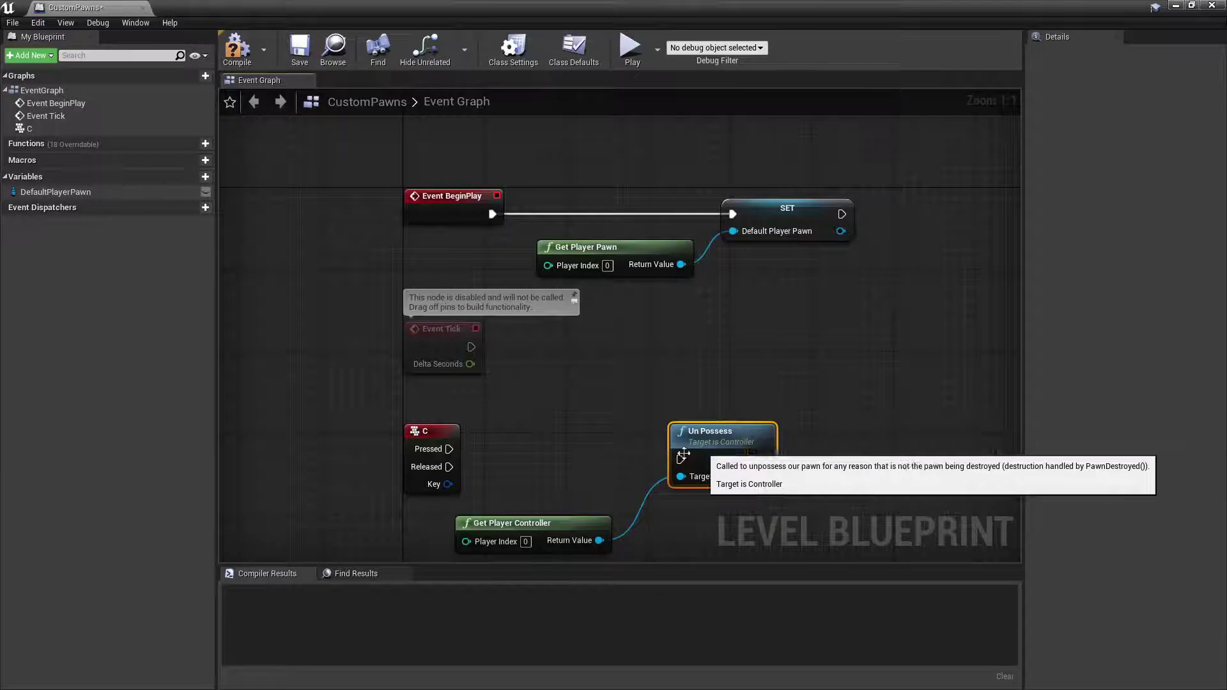
pyautogui.moveTo(455, 449); pyautogui.dragTo(681, 459)
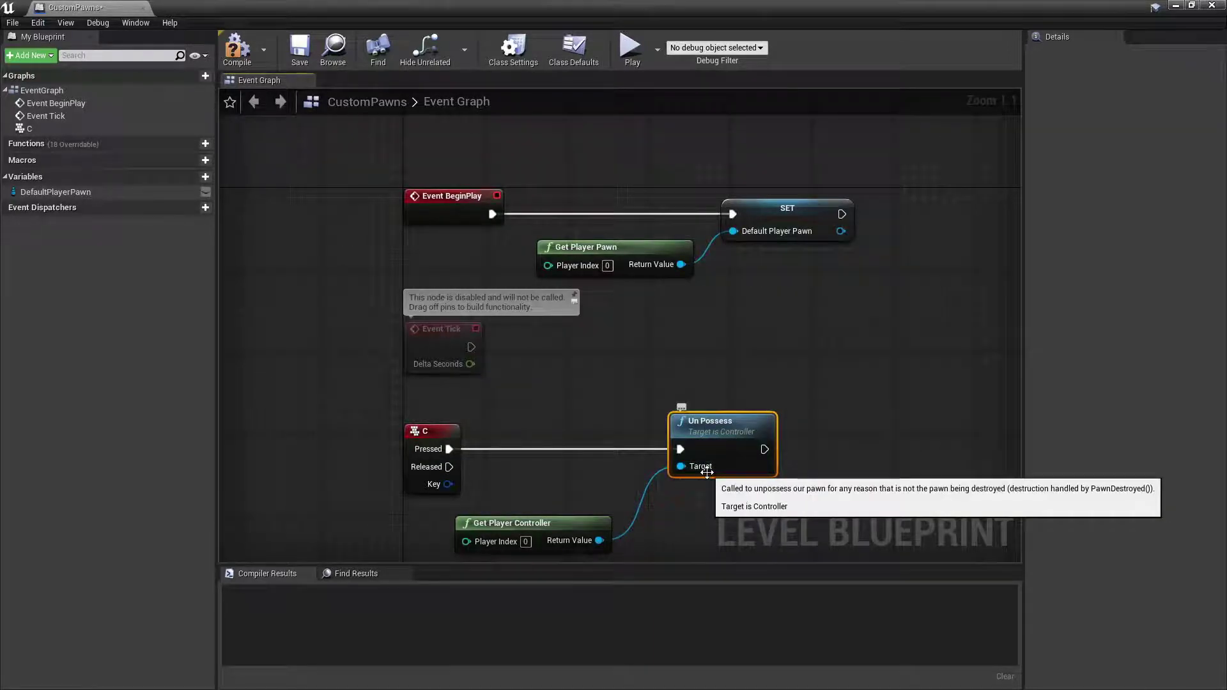
# Add a Possess node after Un Possess with DefaultPlayerPawn as its In Pawn.
pyautogui.keyDown('ctrl'); pyautogui.moveTo(599, 540); pyautogui.dragTo(822, 492); pyautogui.keyUp('ctrl')
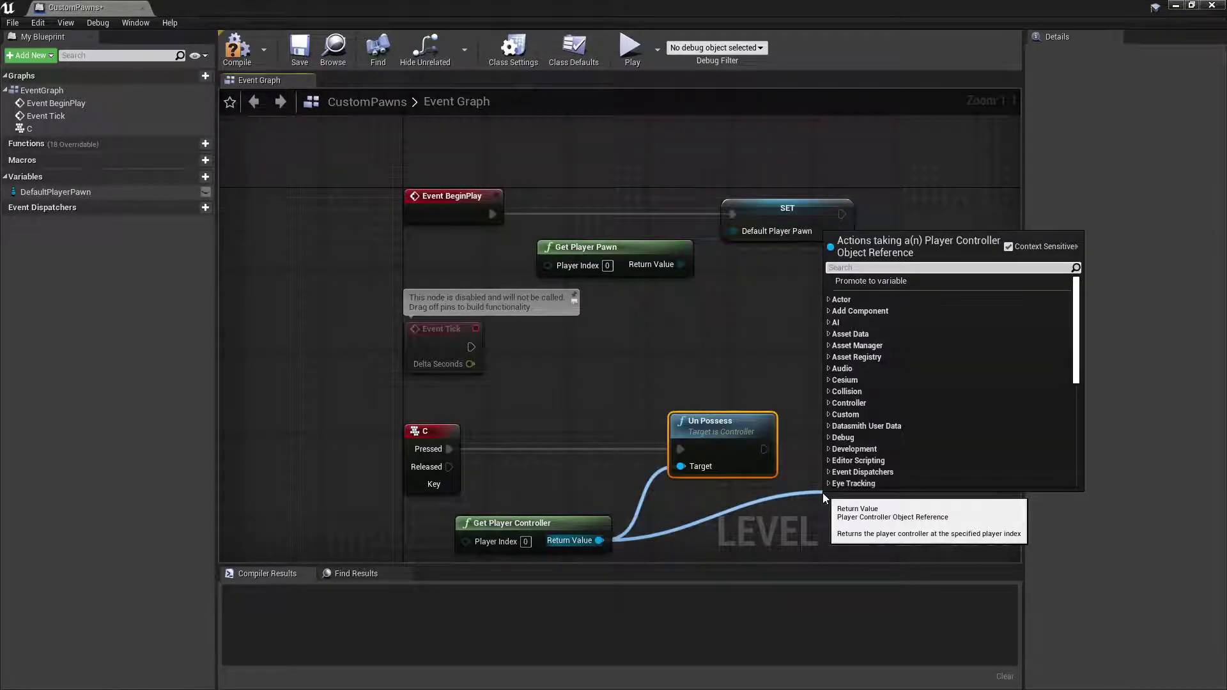
pyautogui.write('possess')
pyautogui.press('Return')
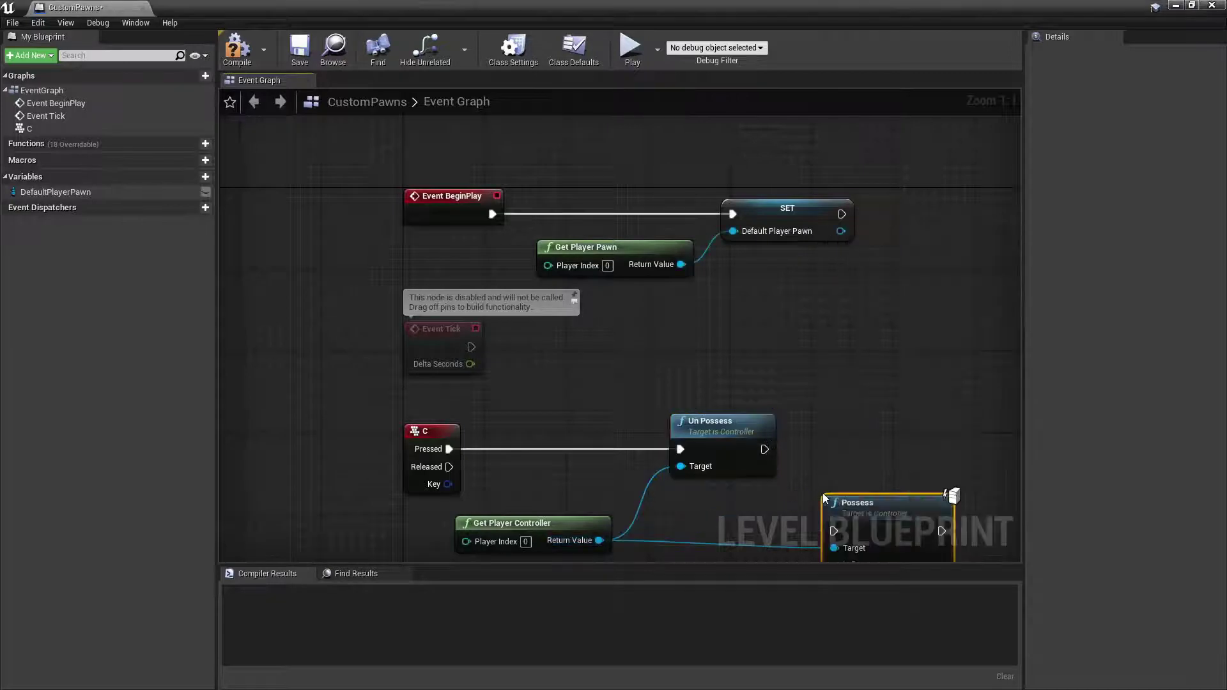
pyautogui.moveTo(903, 514); pyautogui.dragTo(899, 431)
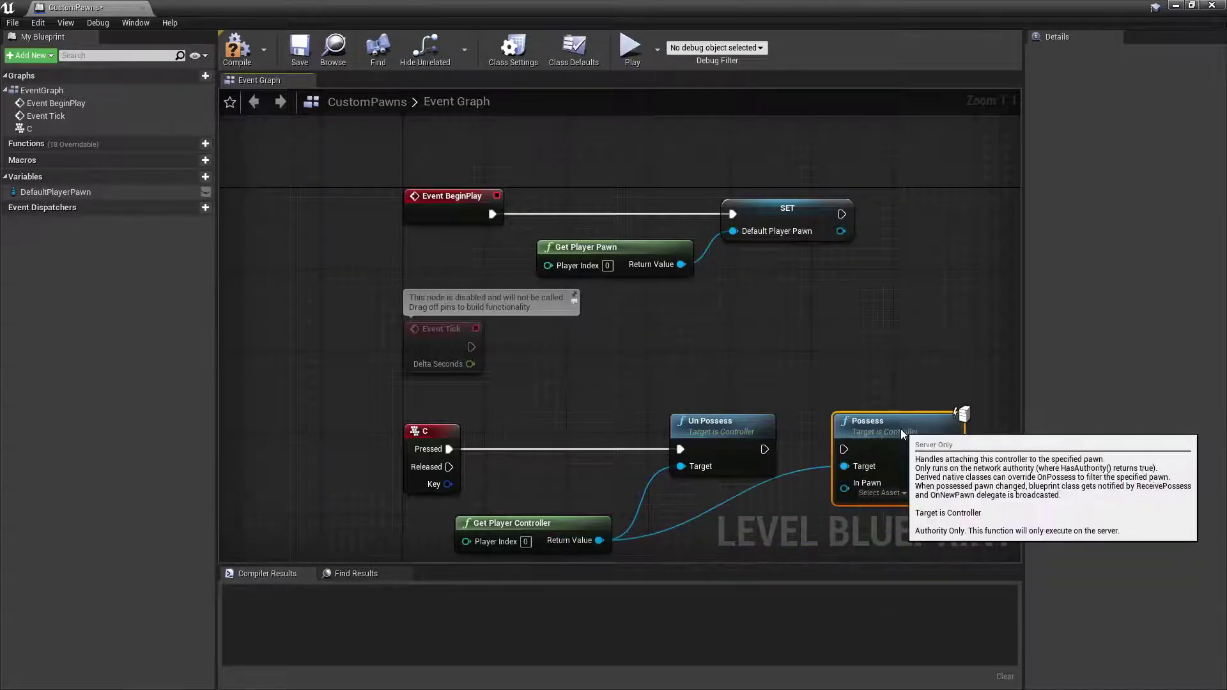
pyautogui.moveTo(763, 449); pyautogui.dragTo(844, 450)
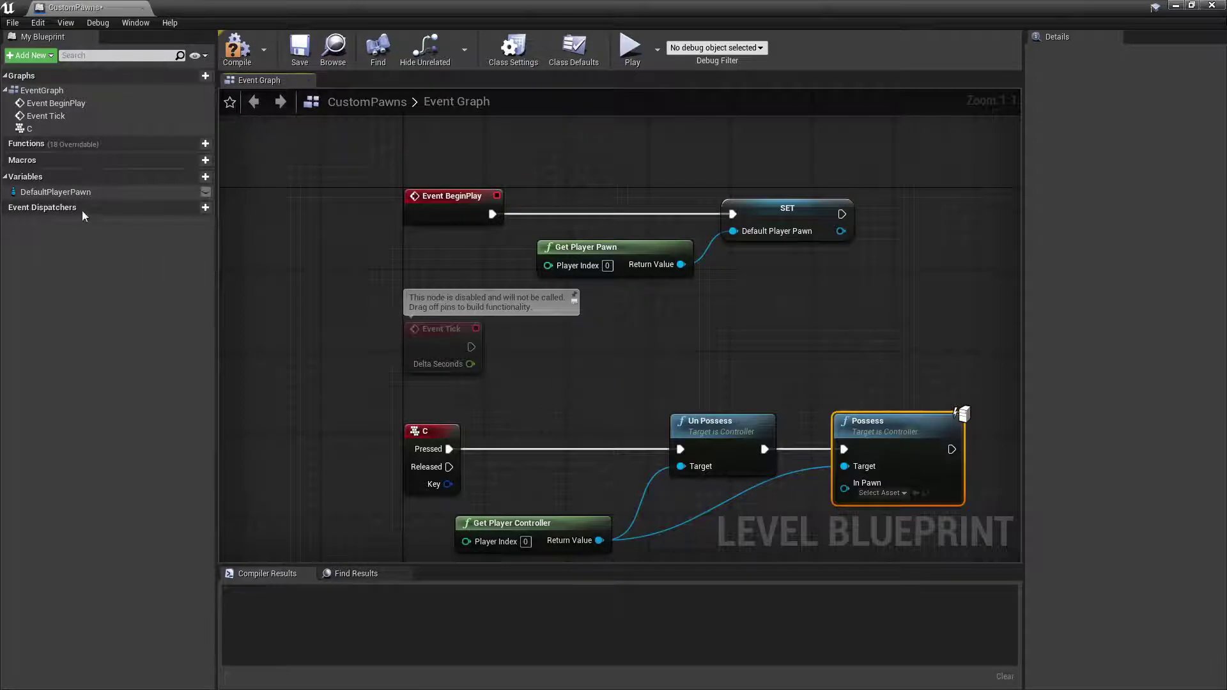
pyautogui.moveTo(66, 194); pyautogui.dragTo(845, 492)
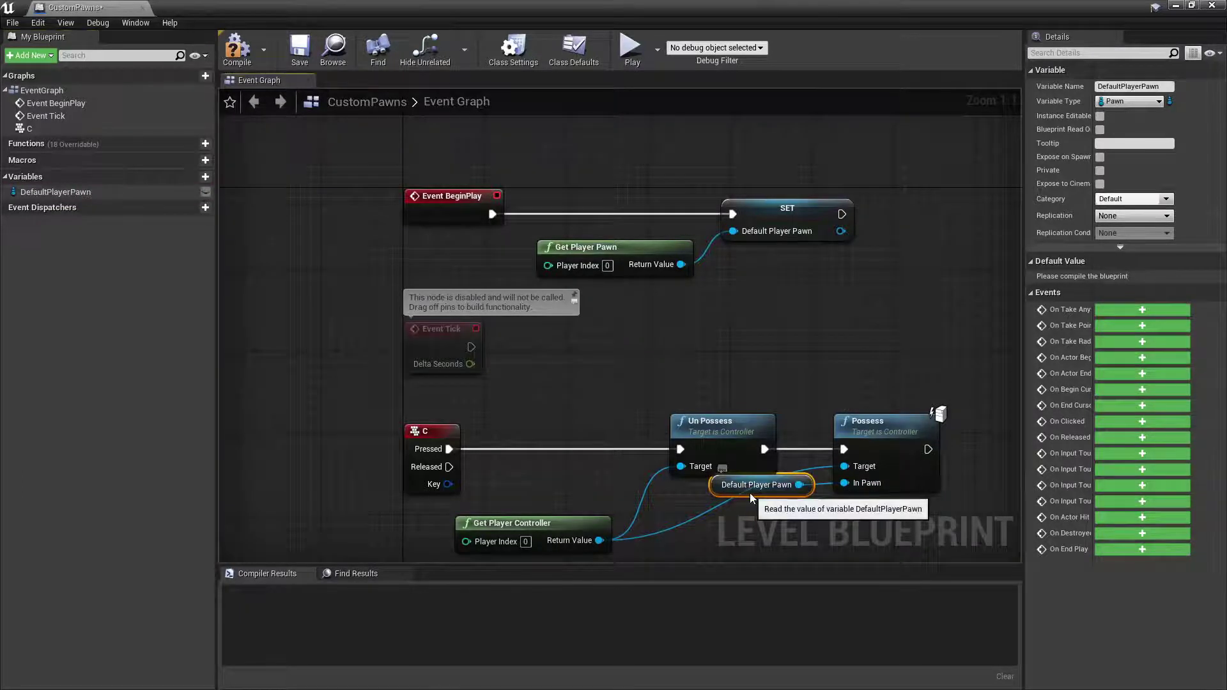
pyautogui.moveTo(746, 492); pyautogui.dragTo(753, 540)
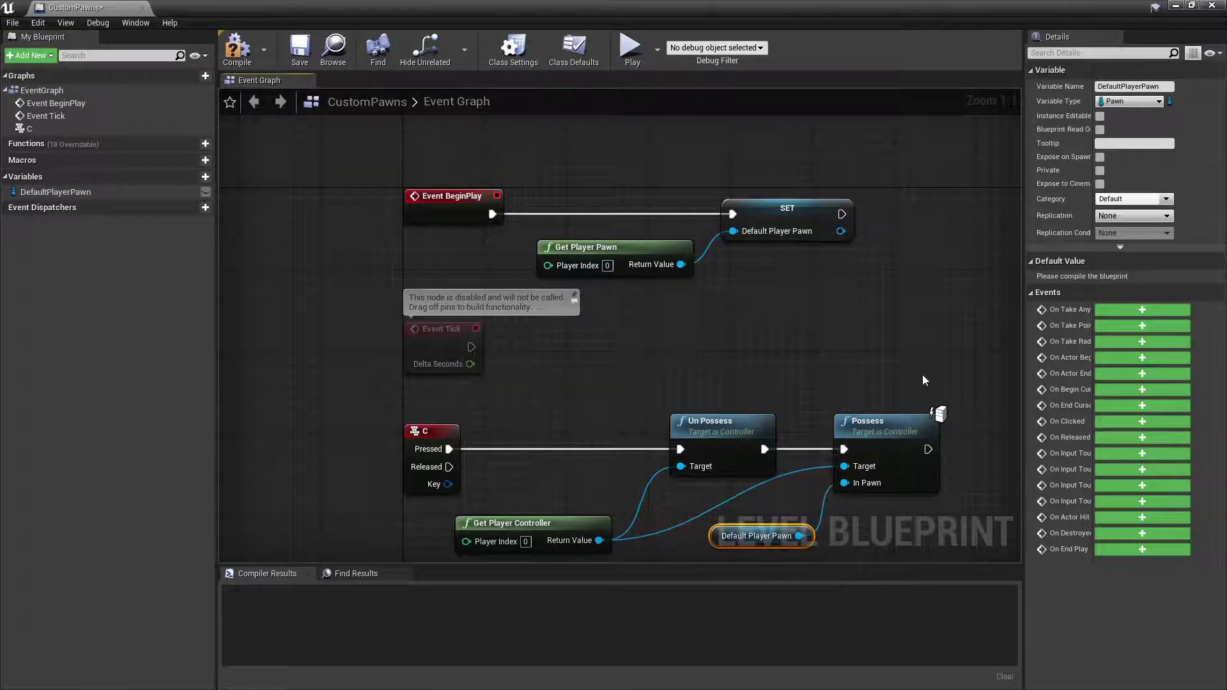
pyautogui.moveTo(923, 374); pyautogui.dragTo(848, 169, button='right')
# Add a Keyboard V event that triggers copies of Get Player Controller and Un Possess.
pyautogui.rightClick(332, 394)
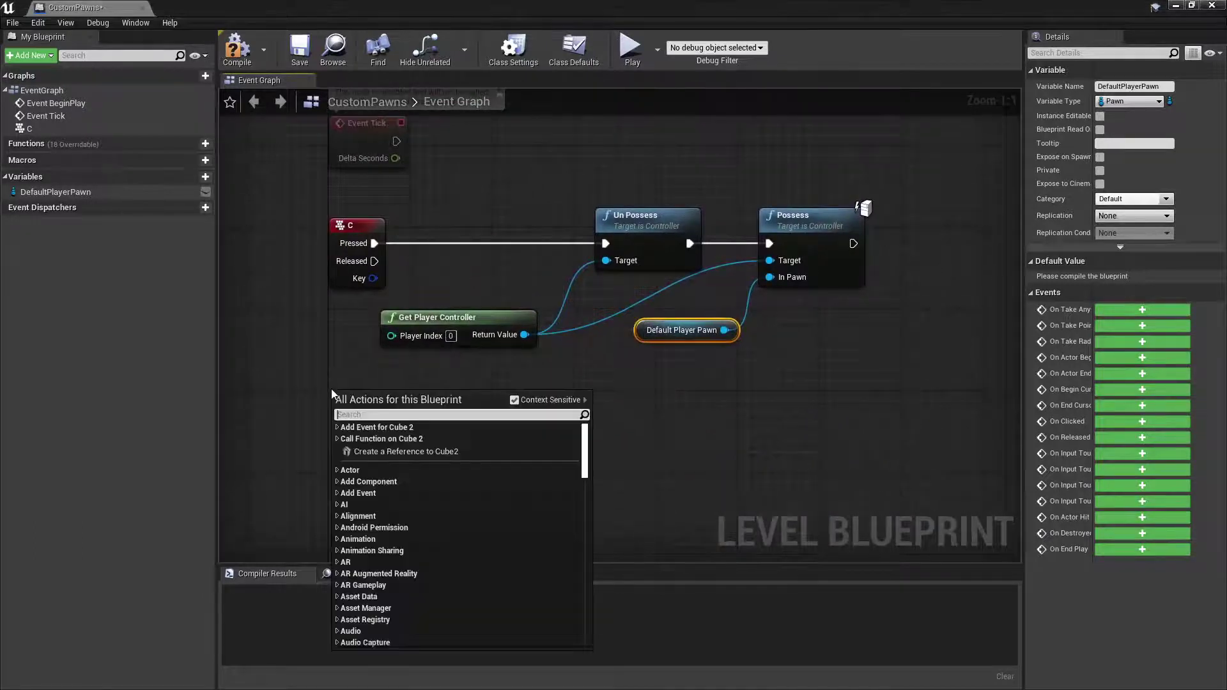
pyautogui.write('key')
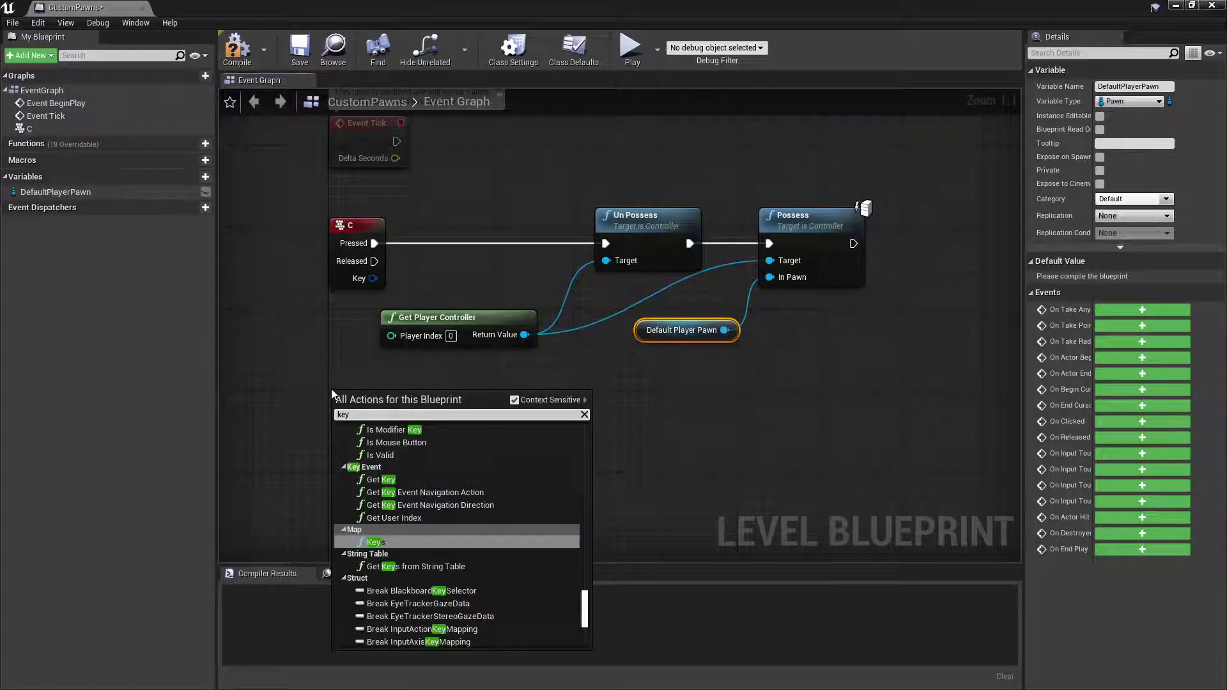
pyautogui.write('board v')
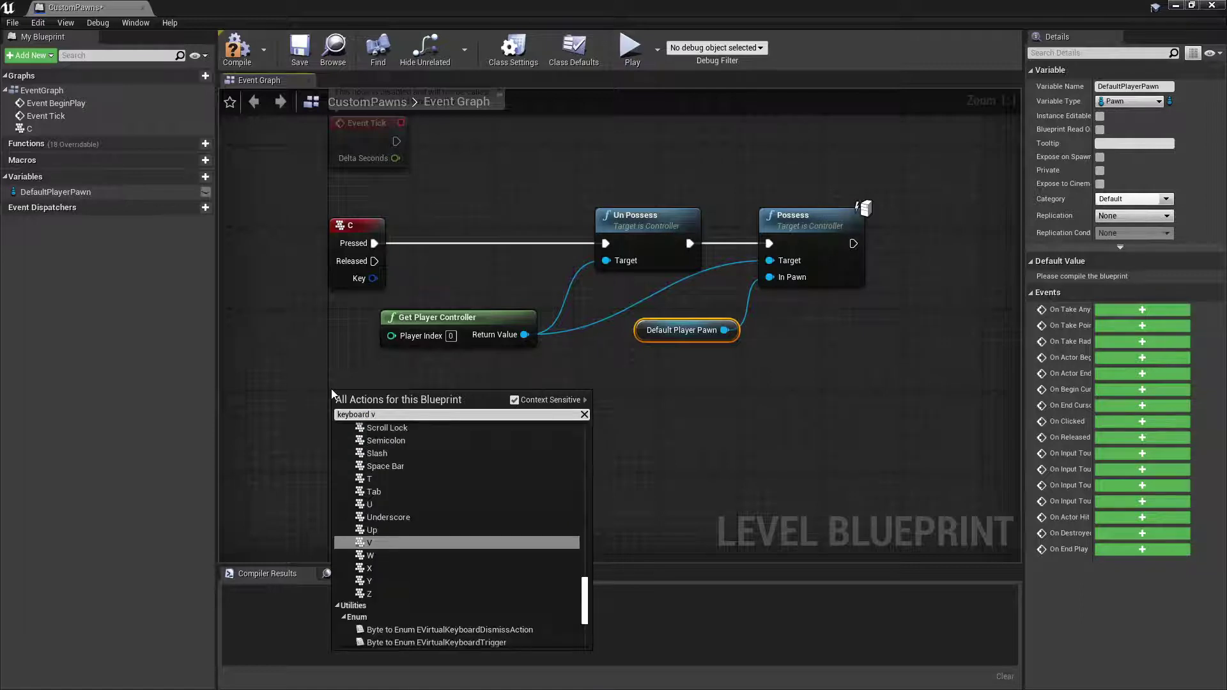
pyautogui.press('Return')
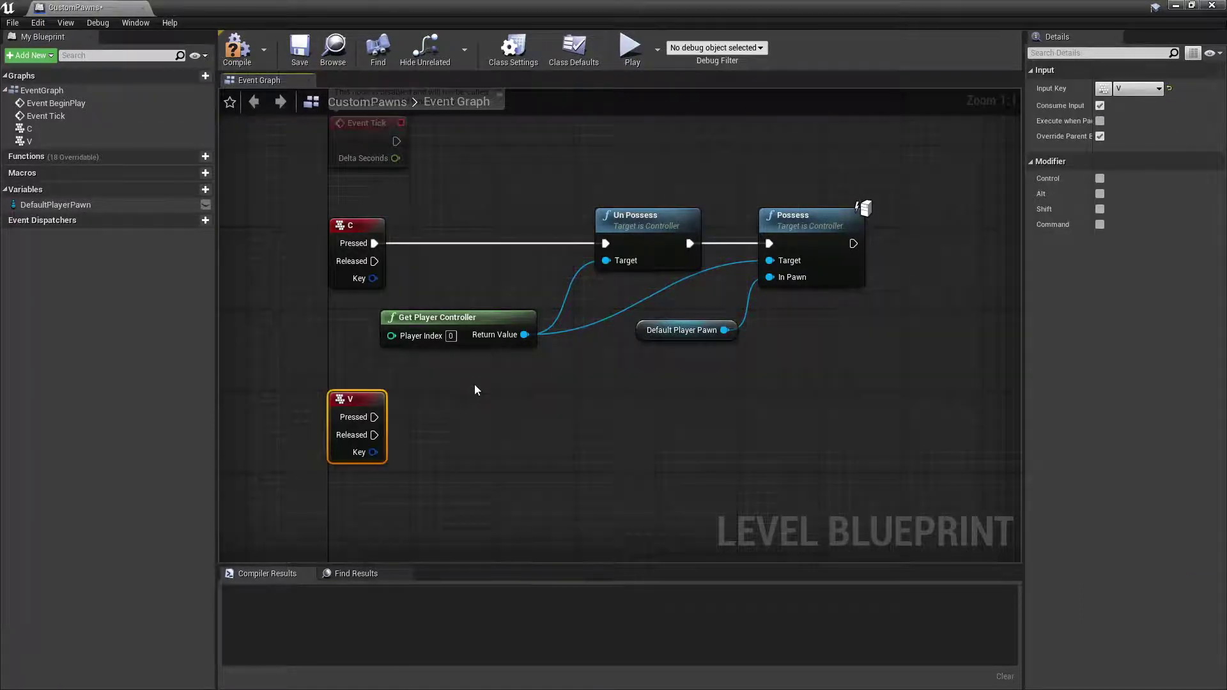
pyautogui.click(447, 317)
pyautogui.keyDown('ctrl'); pyautogui.click(639, 216); pyautogui.keyUp('ctrl')
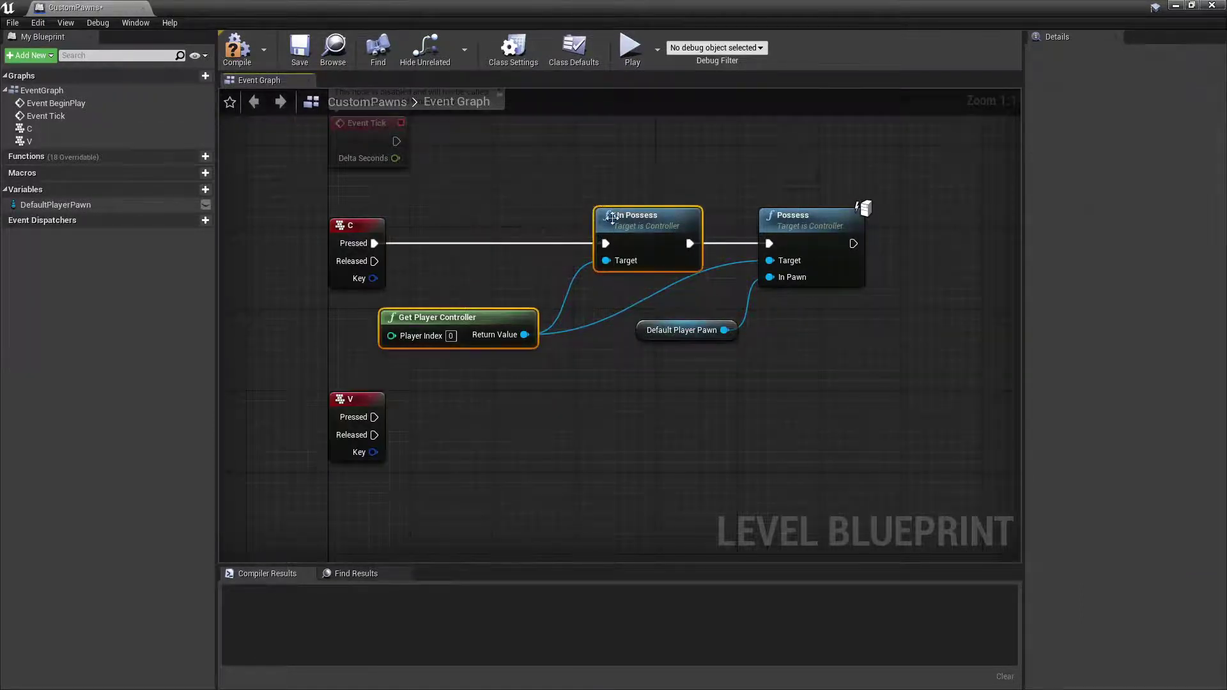
pyautogui.hotkey('ctrl', 'c')
pyautogui.hotkey('ctrl', 'v')
pyautogui.moveTo(668, 381); pyautogui.dragTo(627, 402)
pyautogui.moveTo(374, 417); pyautogui.dragTo(595, 416)
# Add a Possess node after Un Possess, with the VehicleBlueprint actor as In Pawn.
pyautogui.moveTo(514, 509); pyautogui.dragTo(780, 449)
pyautogui.write('poss')
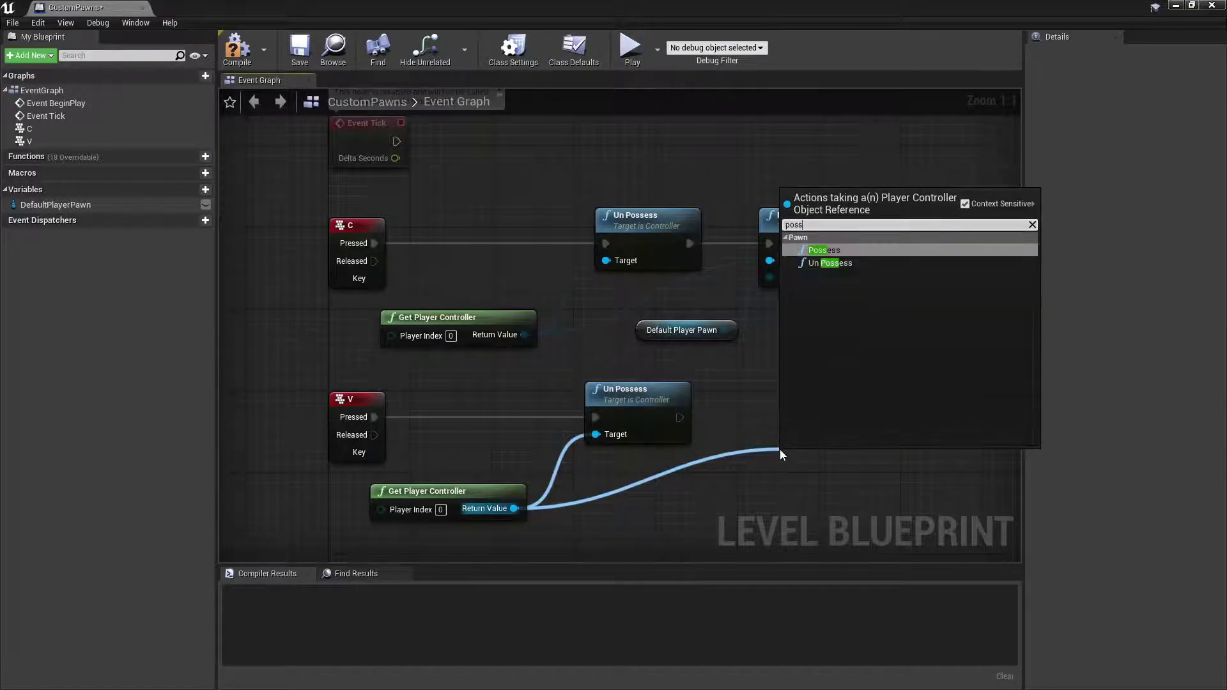
pyautogui.press('Return')
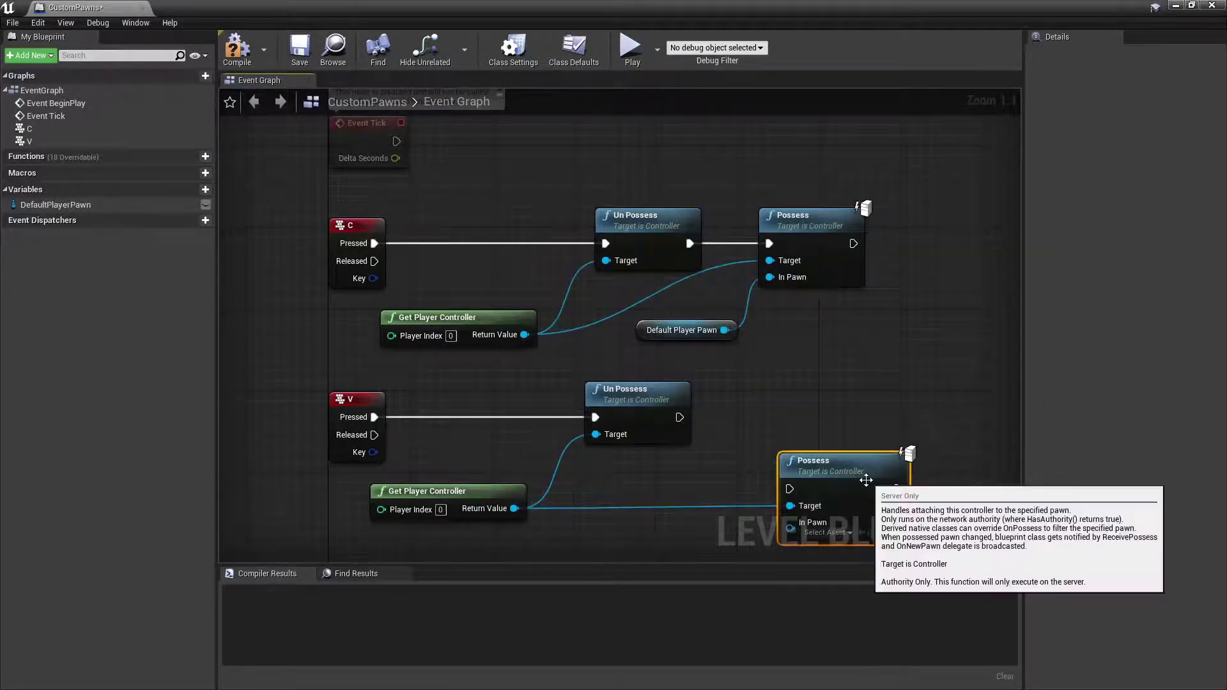
pyautogui.moveTo(679, 417); pyautogui.dragTo(769, 418)
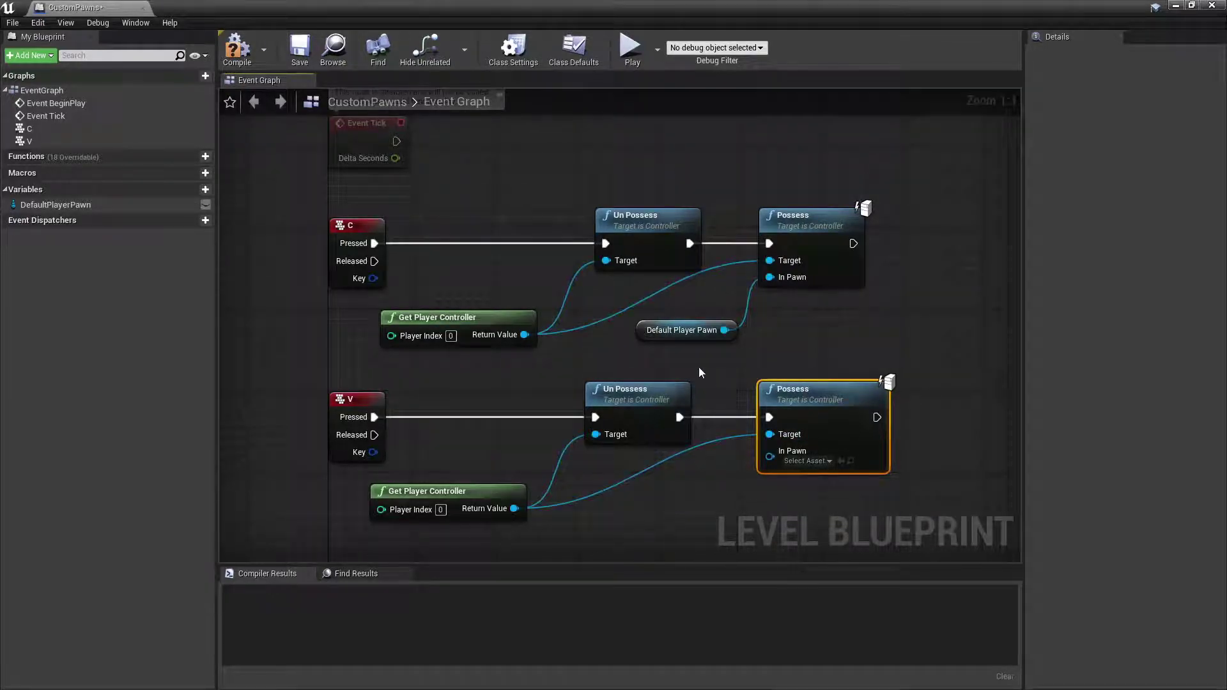
pyautogui.moveTo(447, 7); pyautogui.dragTo(209, 74)
pyautogui.click(1035, 190)
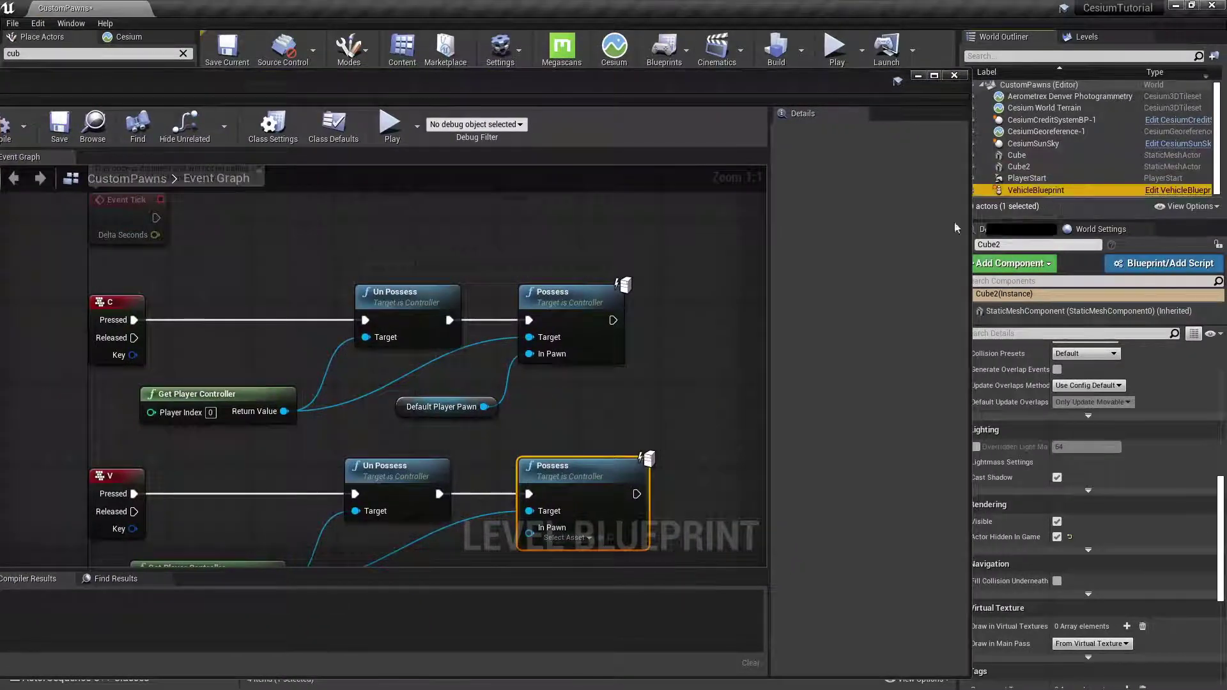
pyautogui.moveTo(500, 510); pyautogui.dragTo(490, 562)
pyautogui.moveTo(491, 565); pyautogui.dragTo(574, 377, button='right')
pyautogui.moveTo(574, 377); pyautogui.dragTo(615, 347)
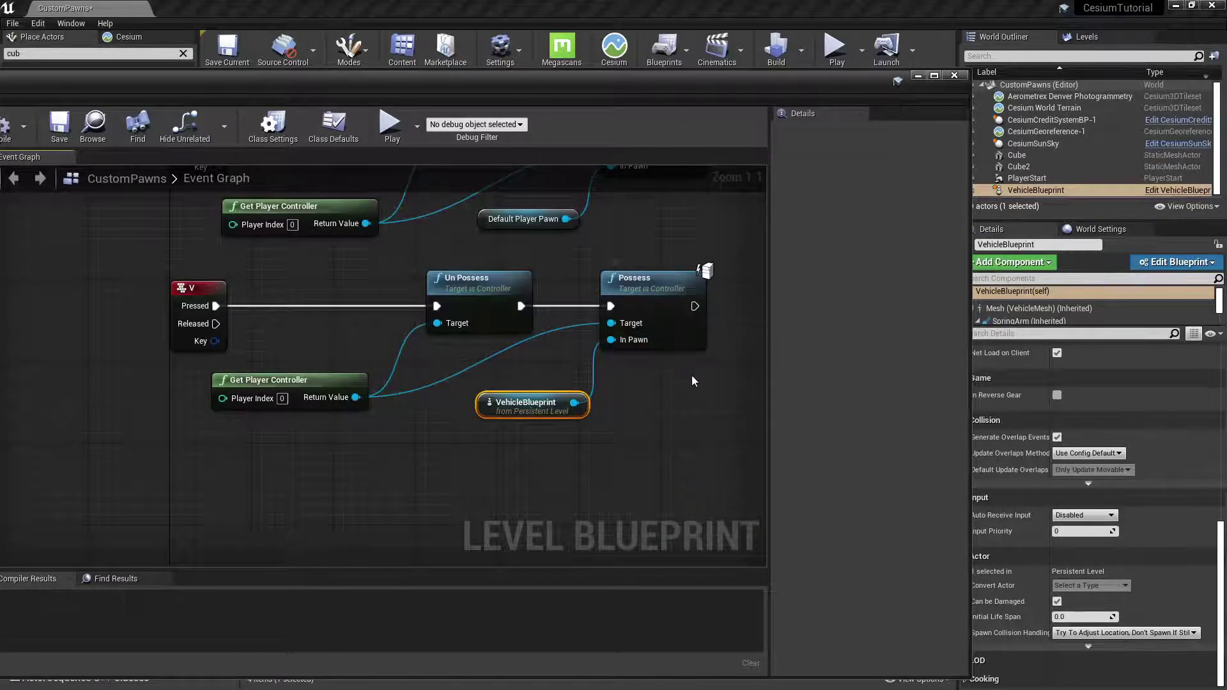
# Compile and save the Level Blueprint.
pyautogui.doubleClick(679, 94)
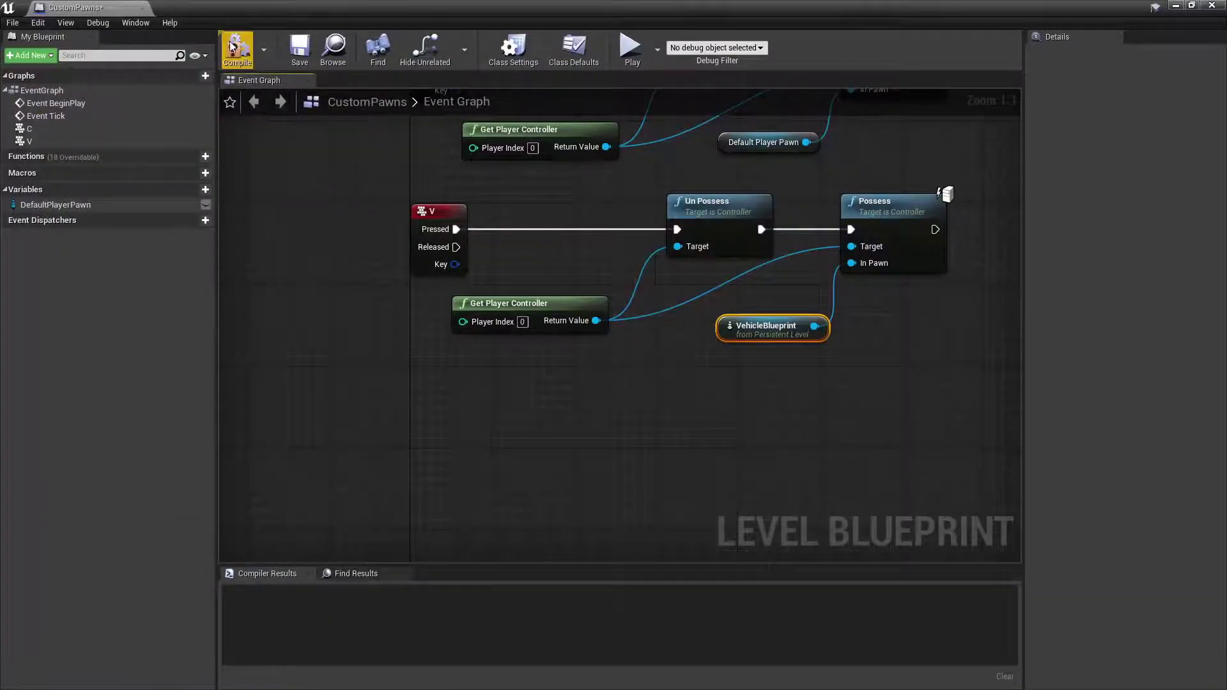
pyautogui.click(237, 48)
pyautogui.click(304, 48)
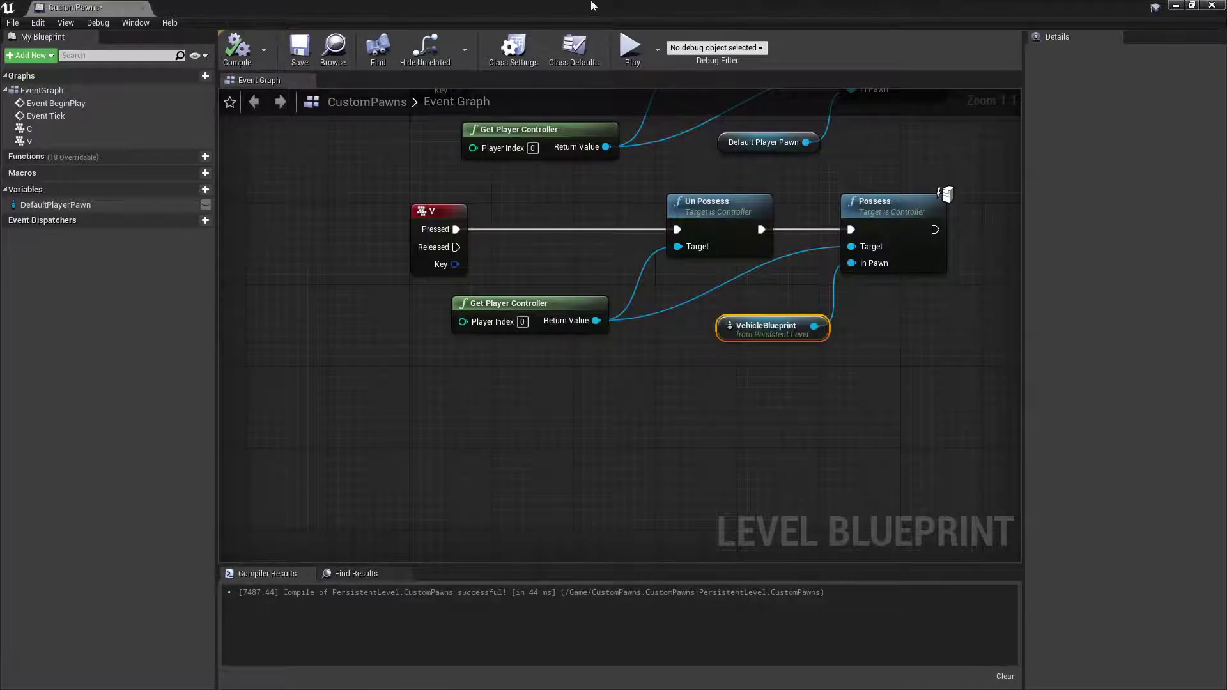
# Play the level, switch to the vehicle and drive it, then switch back and run the character.
pyautogui.moveTo(719, 9); pyautogui.dragTo(675, 528)
pyautogui.click(834, 51)
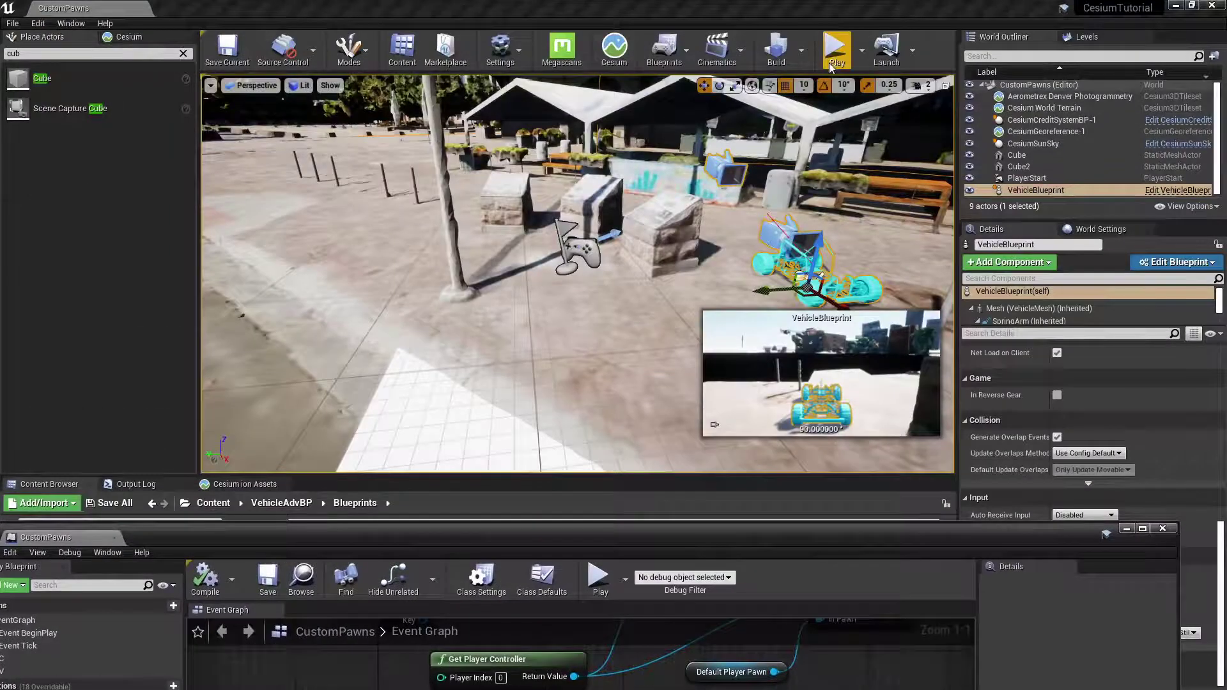
pyautogui.click(754, 332)
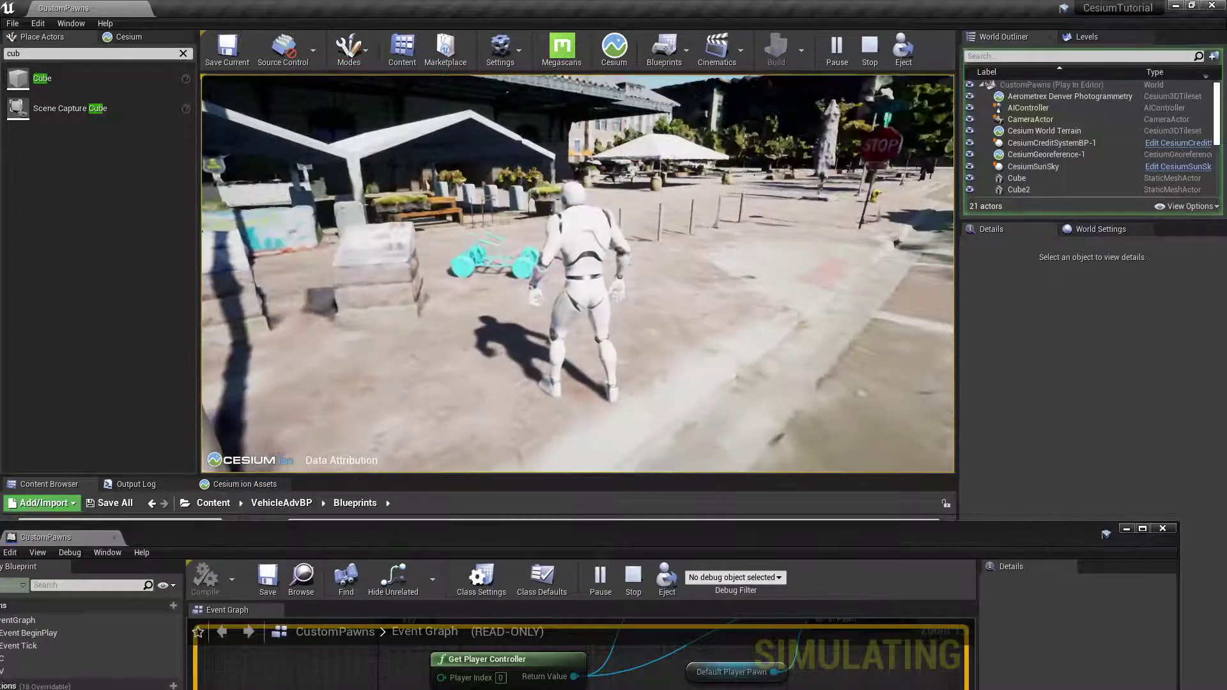
pyautogui.press('e')
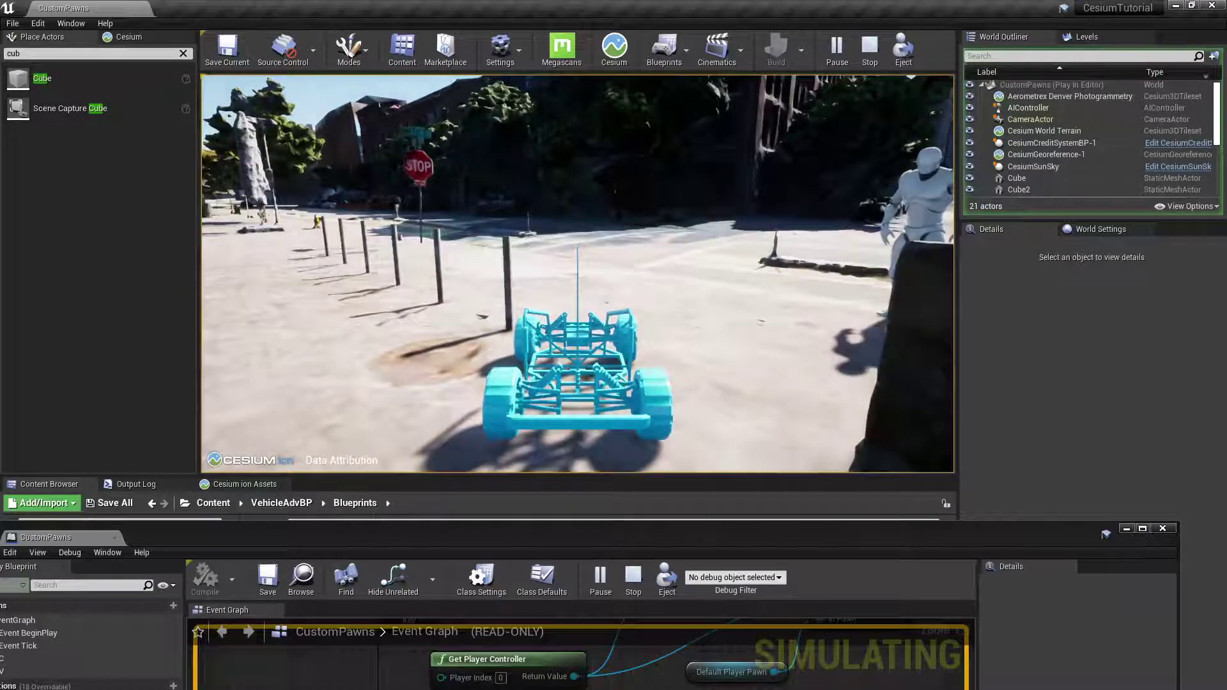
pyautogui.press('w')
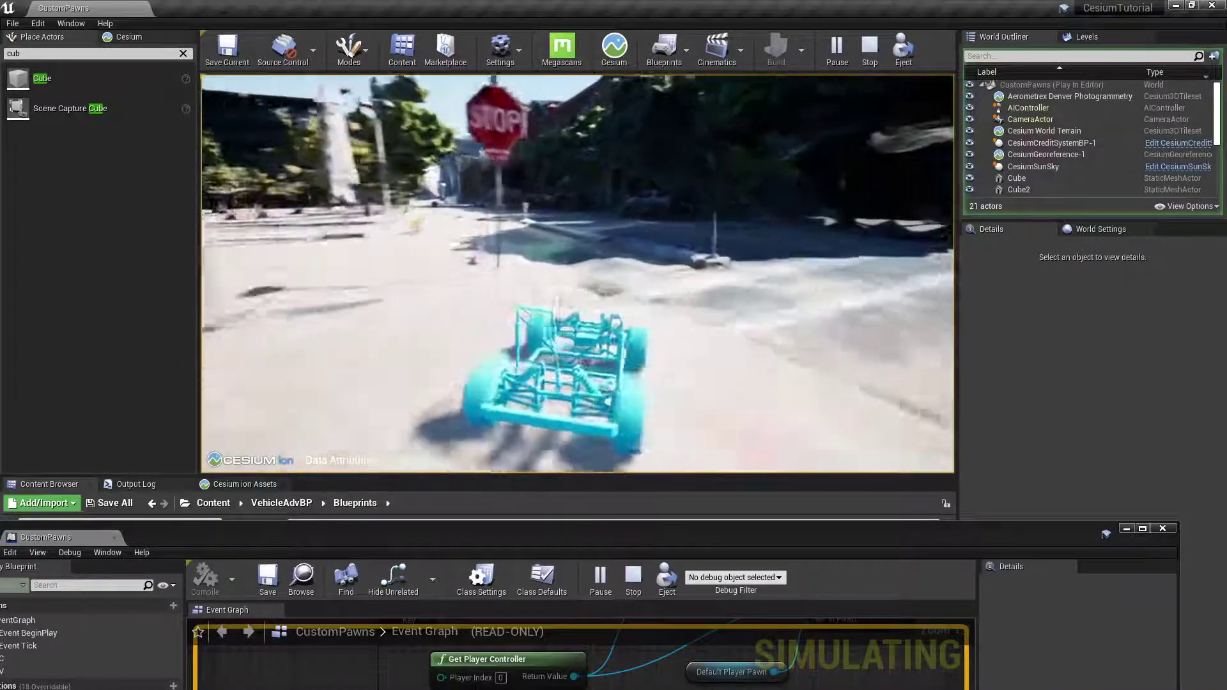
pyautogui.press('s')
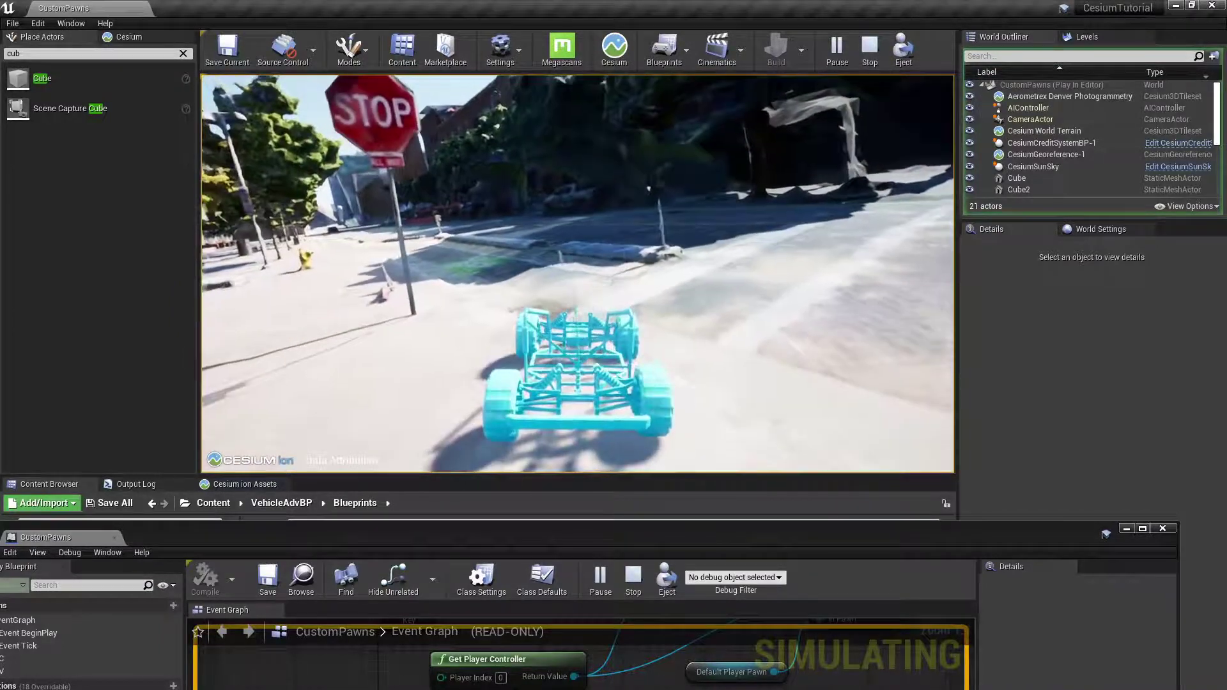
pyautogui.press('e')
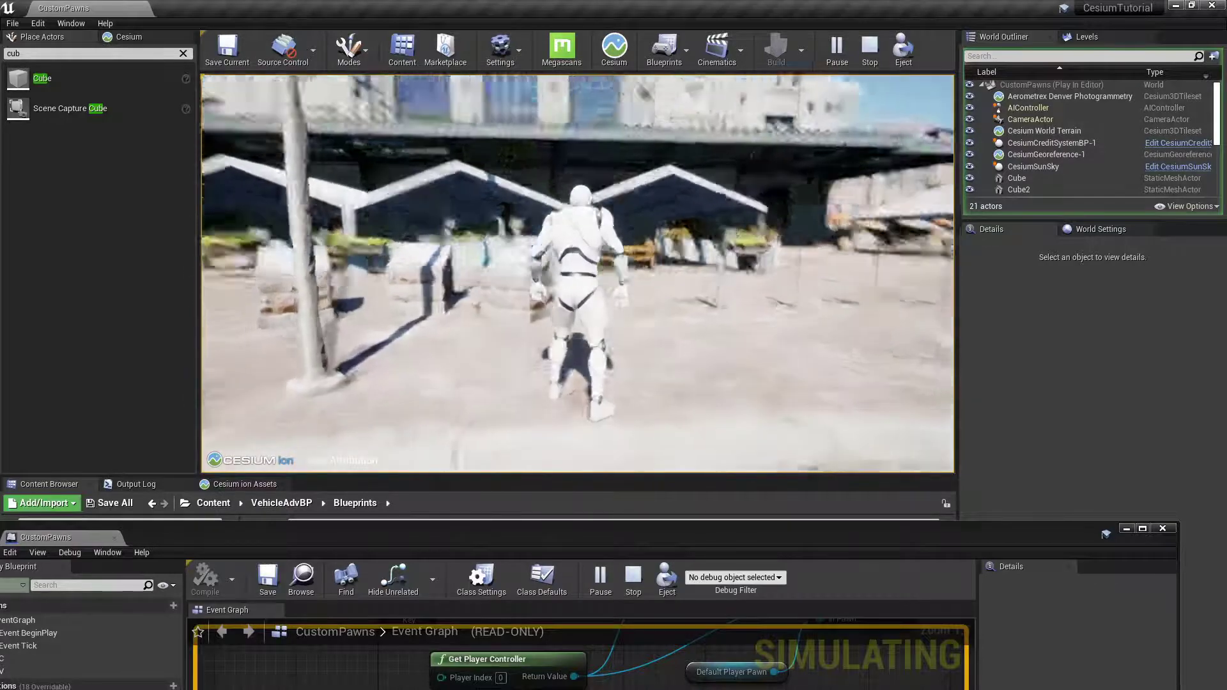
pyautogui.press('w')
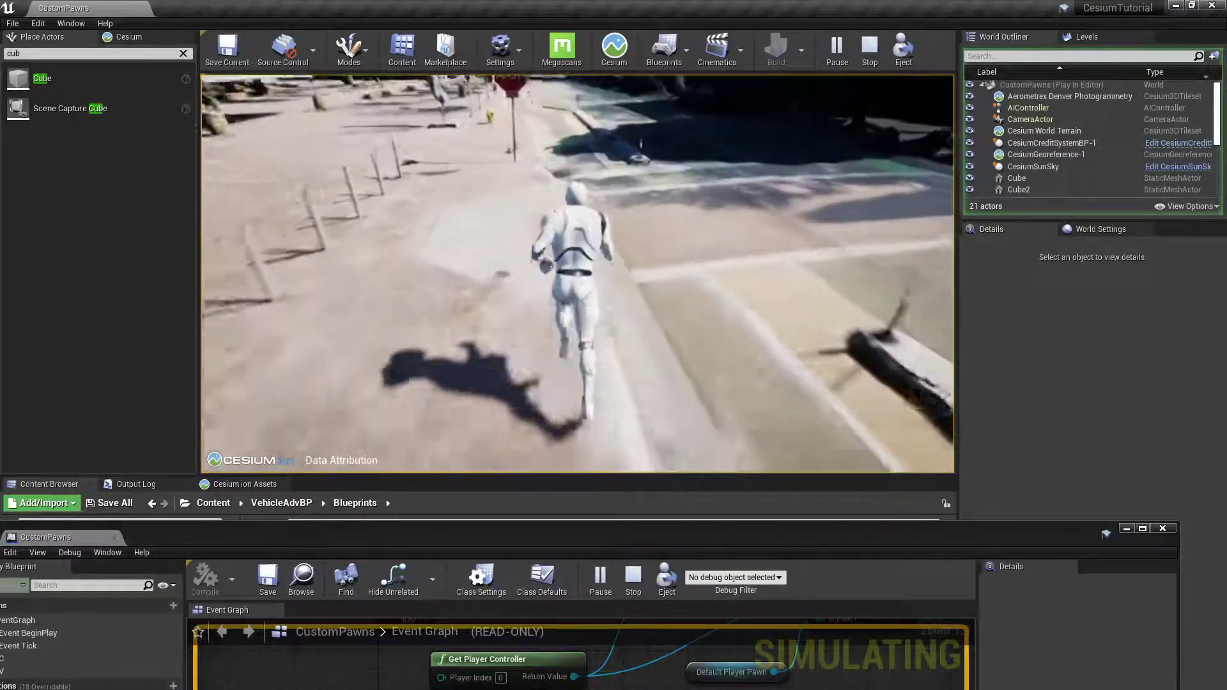
pyautogui.press('w')
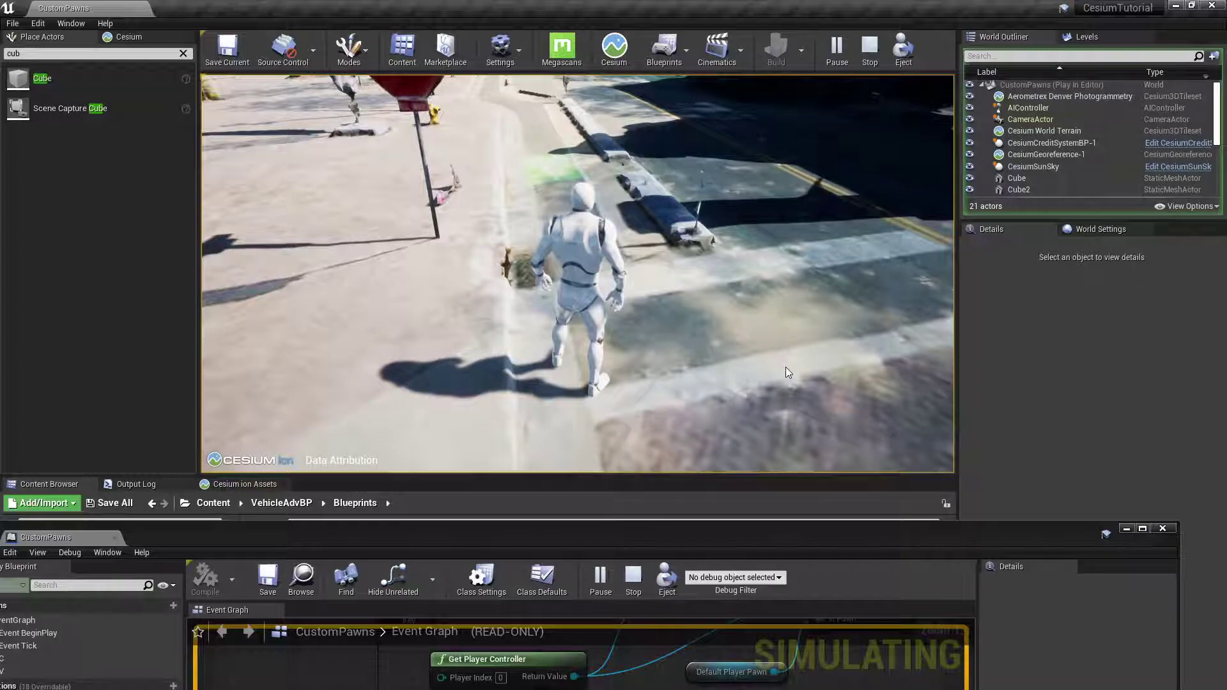
pyautogui.press('Escape')
# Add Set Simulate Physics on VehicleBlueprint's Mesh after the V chain's Possess, with Simulate ticked.
pyautogui.moveTo(761, 528); pyautogui.dragTo(818, 61)
pyautogui.moveTo(1023, 332); pyautogui.dragTo(854, 371, button='right')
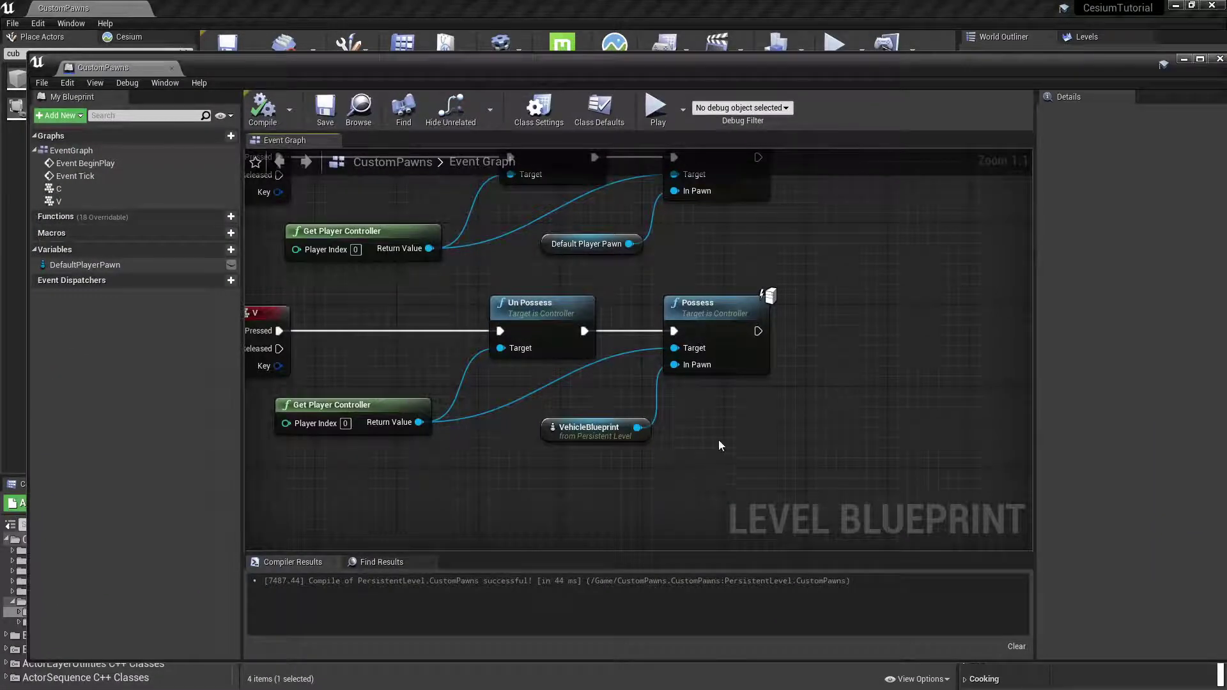
pyautogui.moveTo(639, 428); pyautogui.dragTo(816, 409)
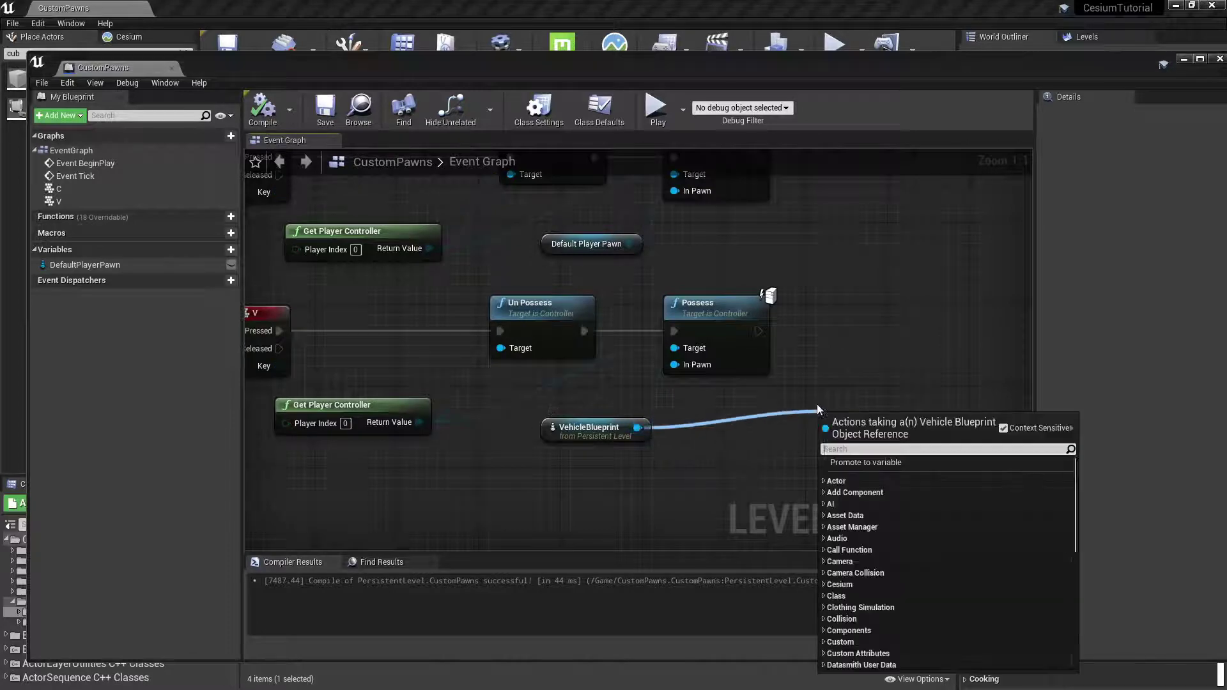
pyautogui.write('set simulate')
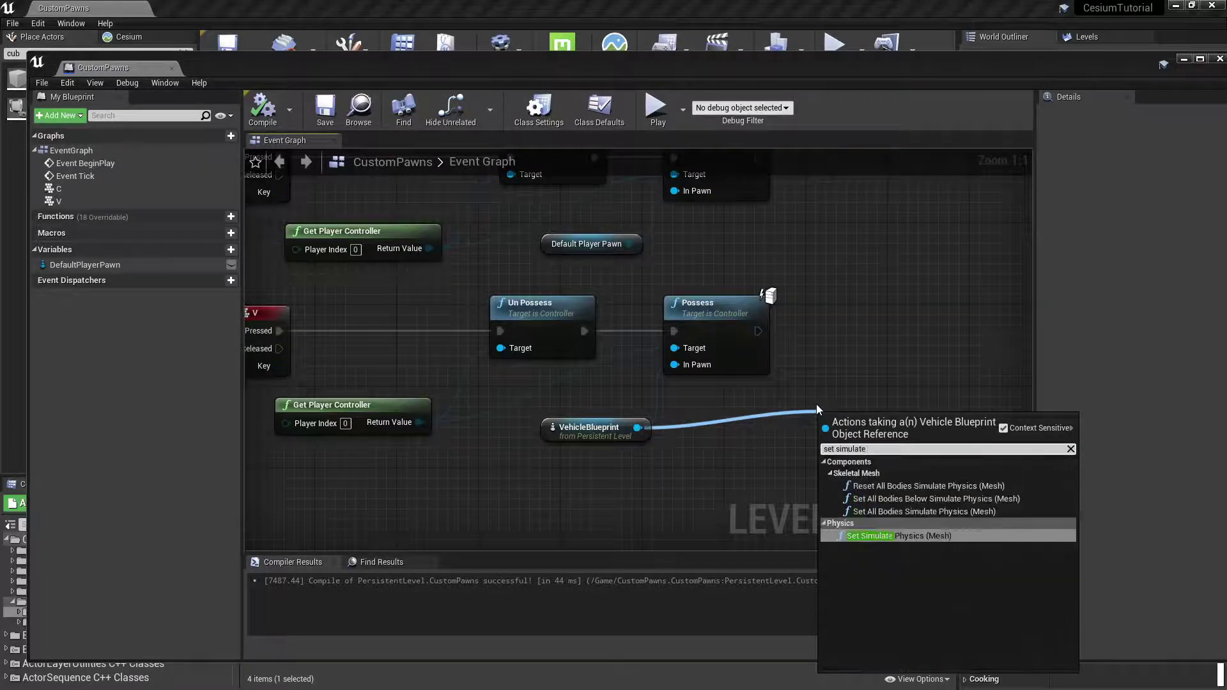
pyautogui.press('Return')
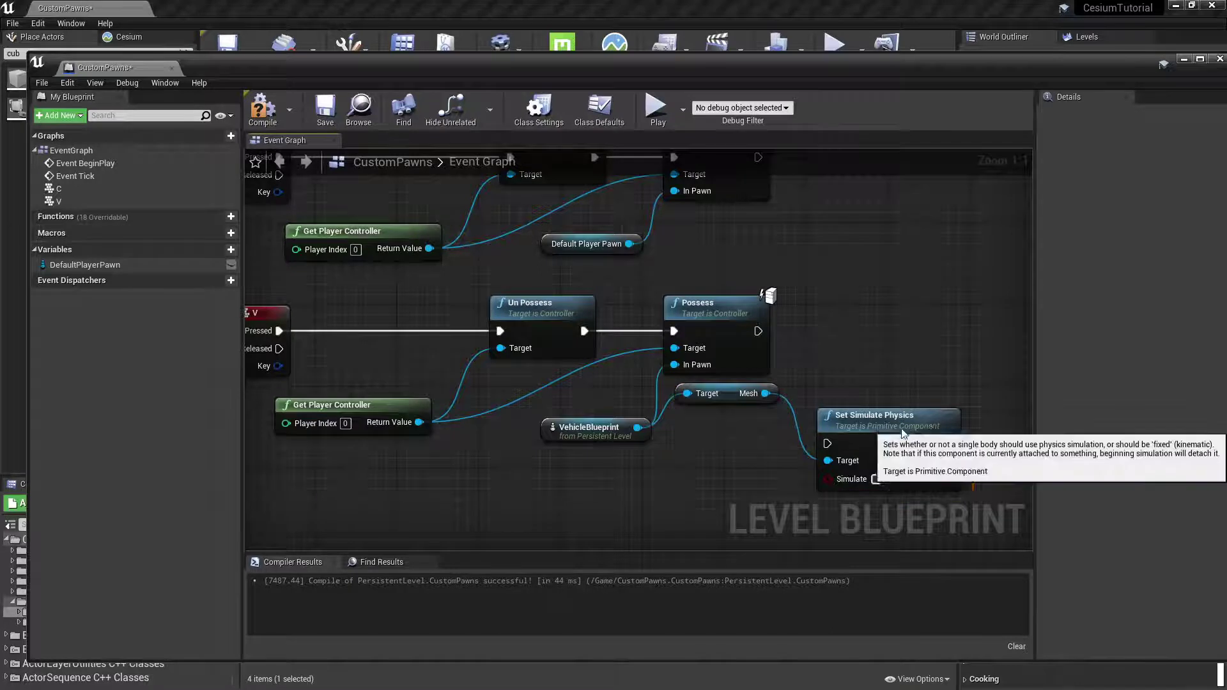
pyautogui.moveTo(831, 416); pyautogui.dragTo(831, 303)
pyautogui.moveTo(760, 331); pyautogui.dragTo(827, 331)
pyautogui.moveTo(661, 276); pyautogui.dragTo(733, 269, button='right')
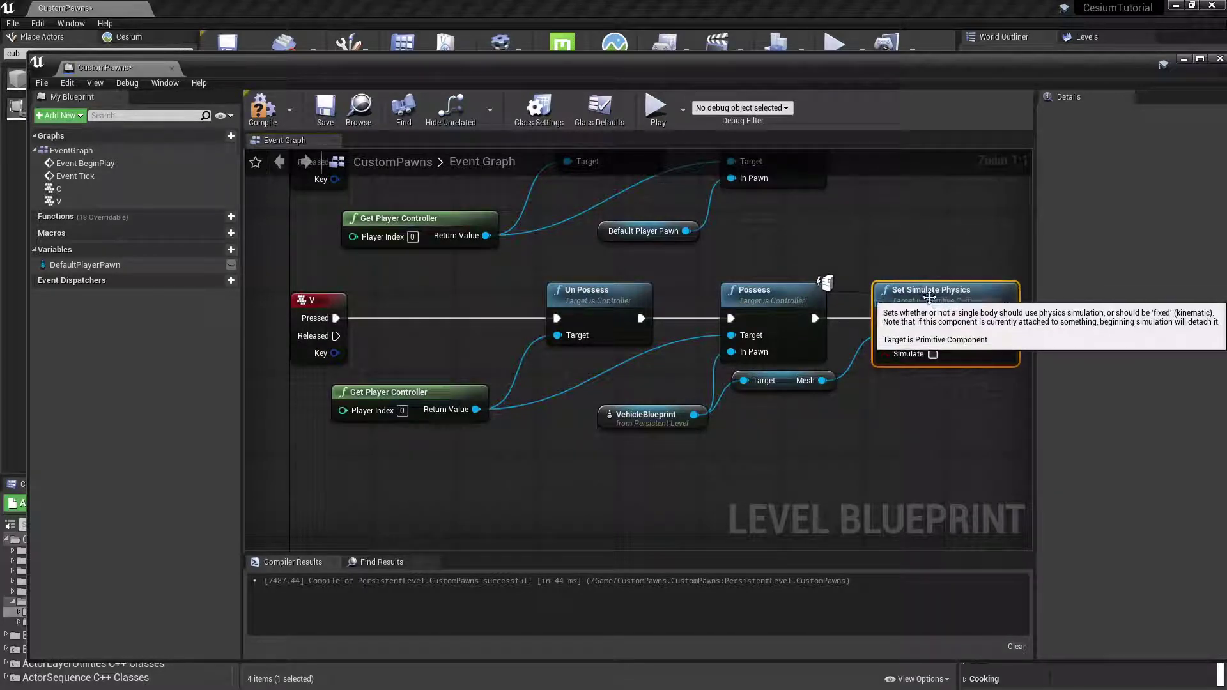
pyautogui.click(932, 355)
# Select the V chain's VehicleBlueprint, Mesh and physics nodes for copying.
pyautogui.moveTo(930, 421); pyautogui.dragTo(758, 499, button='right')
pyautogui.click(610, 460)
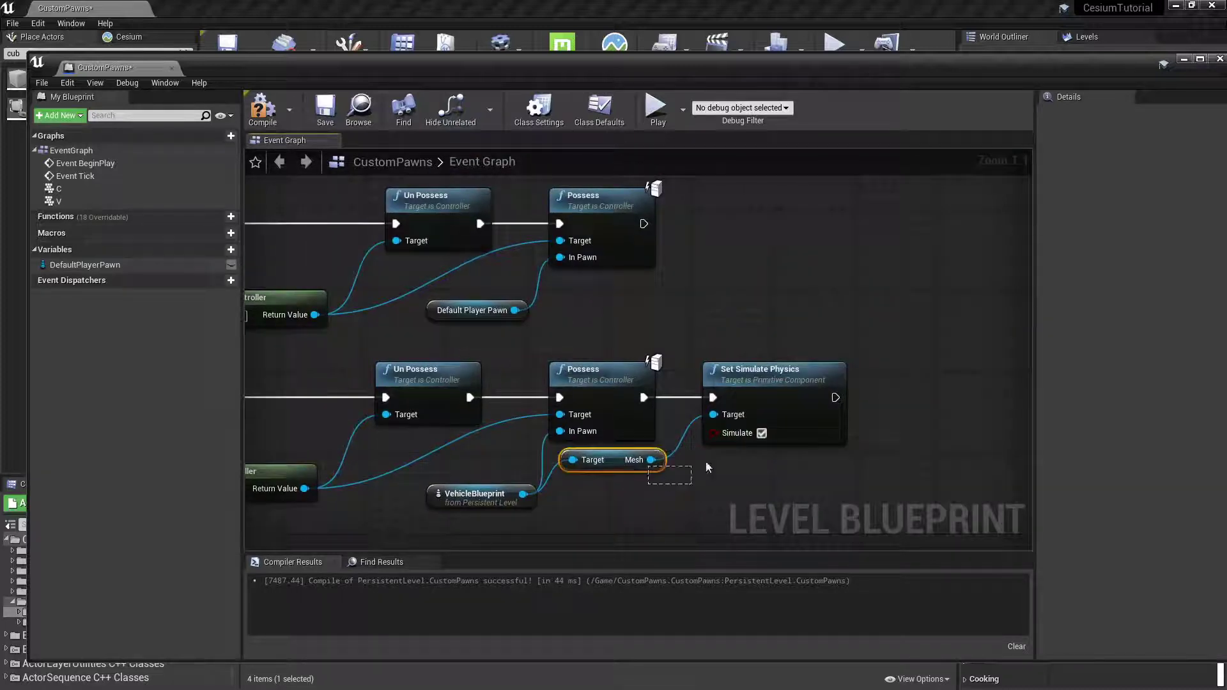
pyautogui.keyDown('shift'); pyautogui.click(476, 494); pyautogui.keyUp('shift')
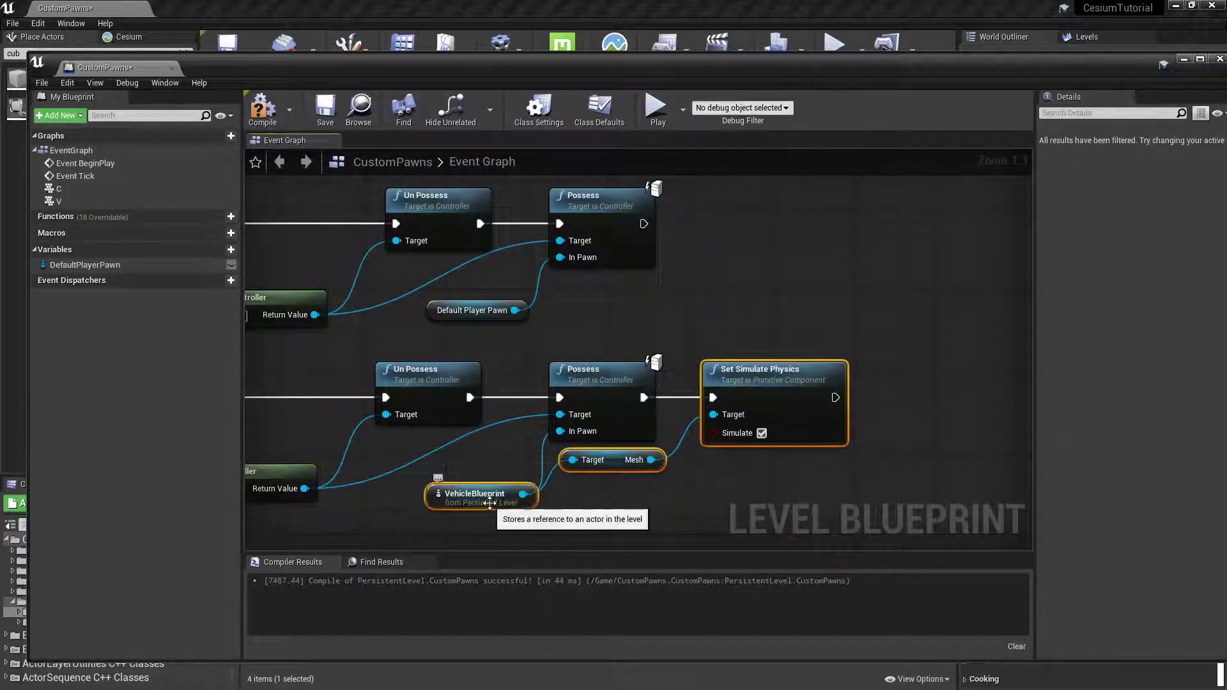
# Paste the physics nodes after the C chain's Possess and untick Simulate.
pyautogui.moveTo(825, 275); pyautogui.dragTo(763, 361, button='right')
pyautogui.hotkey('ctrl', 'c')
pyautogui.hotkey('ctrl', 'v')
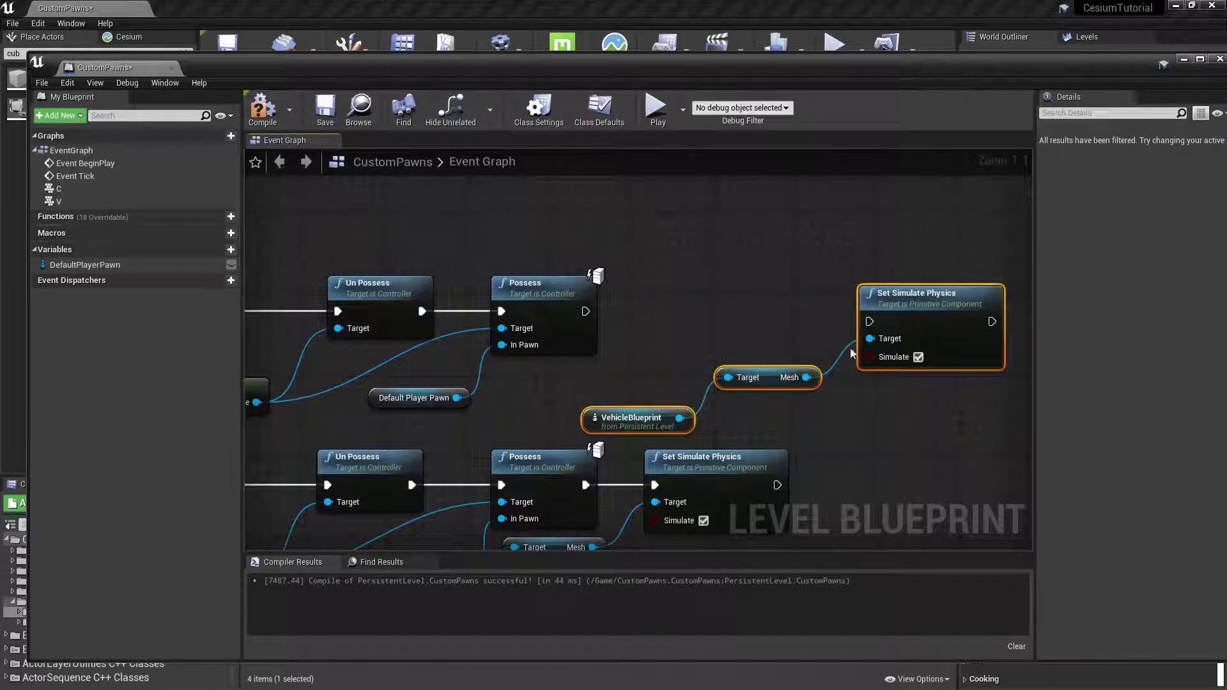
pyautogui.moveTo(921, 305); pyautogui.dragTo(836, 295)
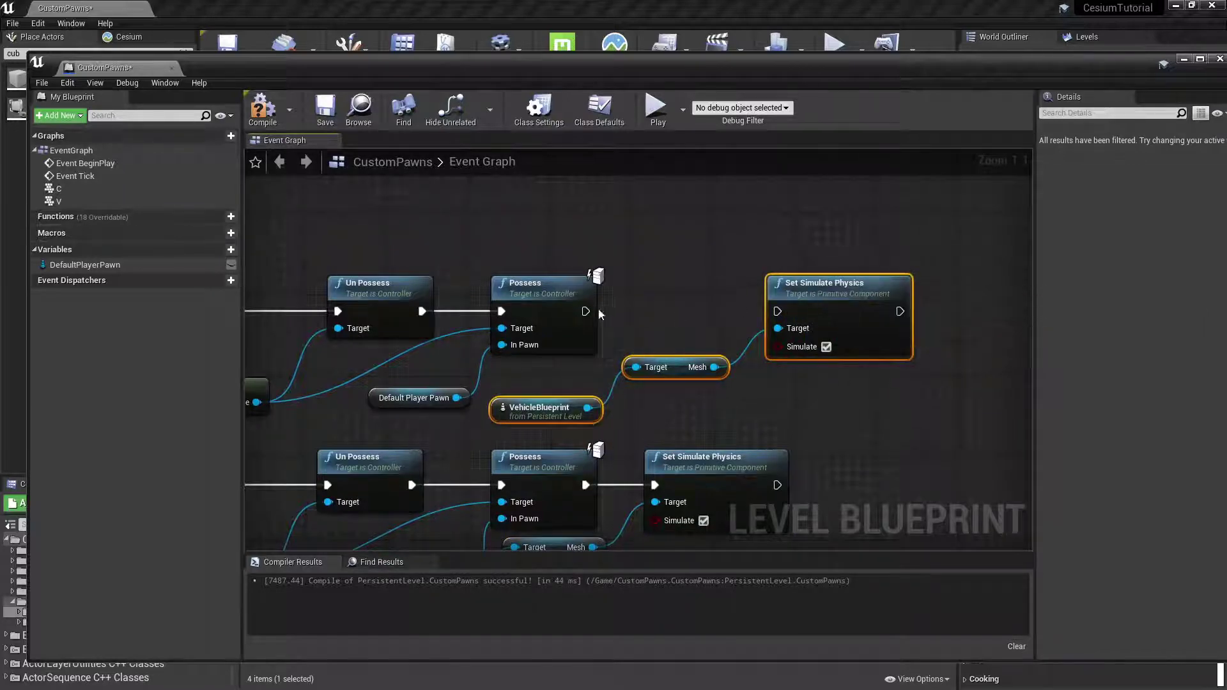
pyautogui.moveTo(586, 311); pyautogui.dragTo(785, 312)
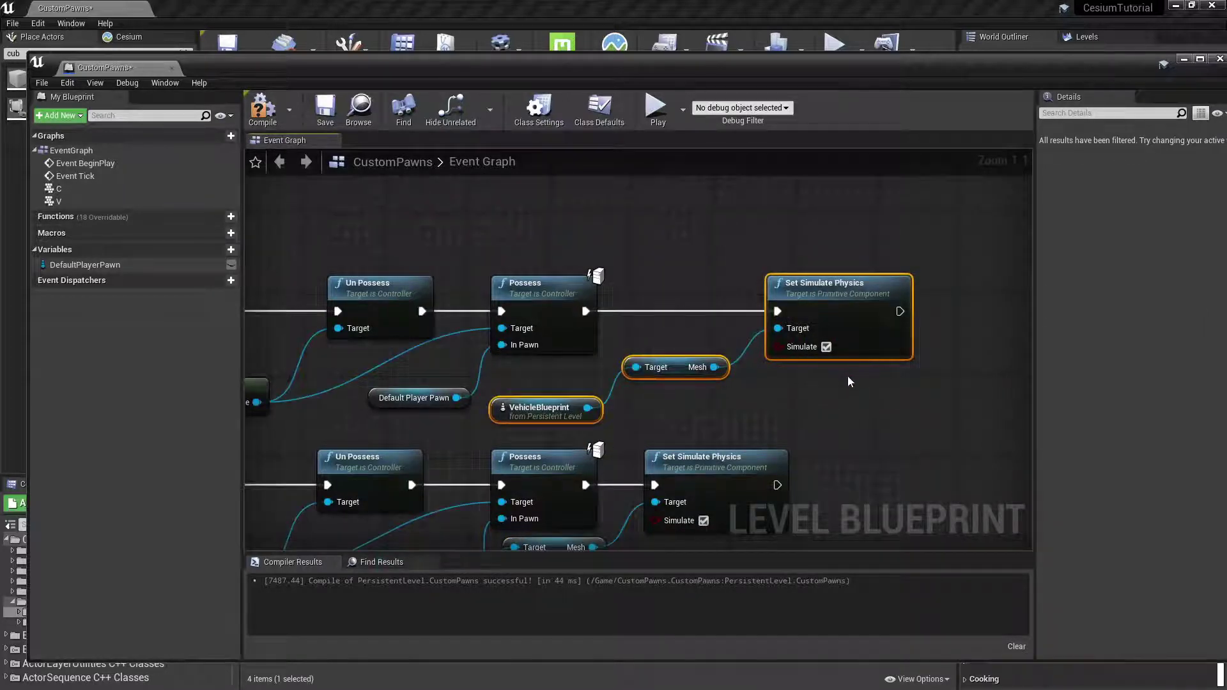
pyautogui.click(828, 349)
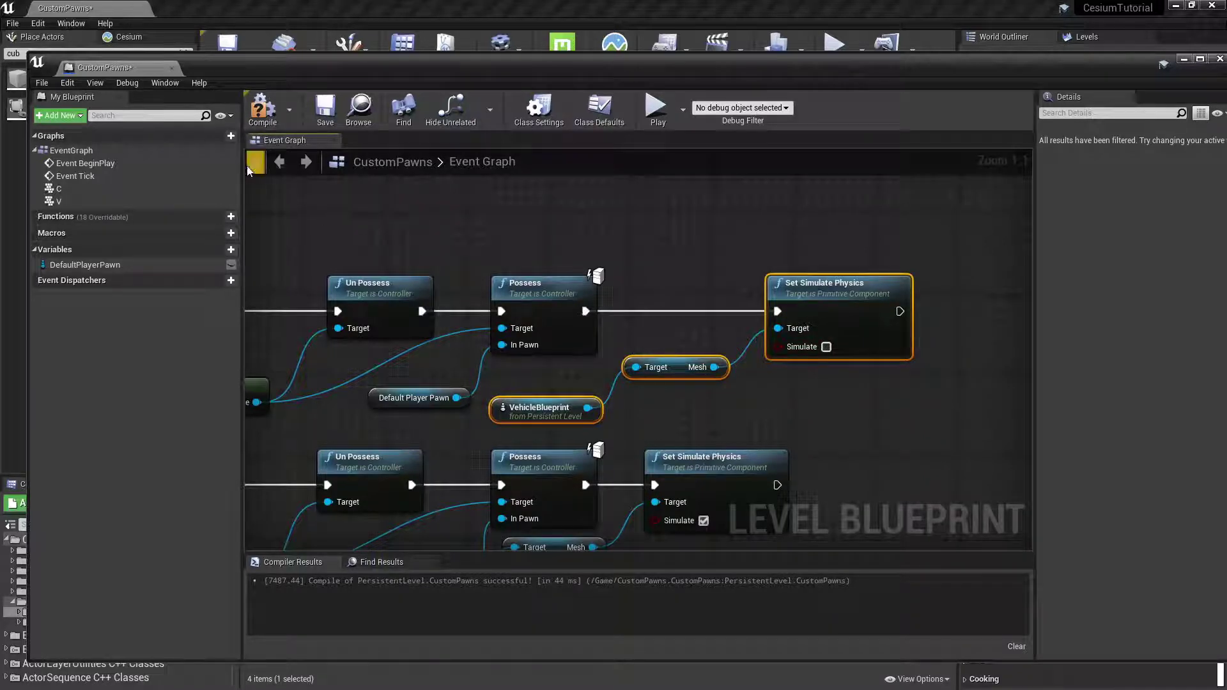
# Compile and save the Level Blueprint, then minimize its window.
pyautogui.click(262, 107)
pyautogui.click(324, 110)
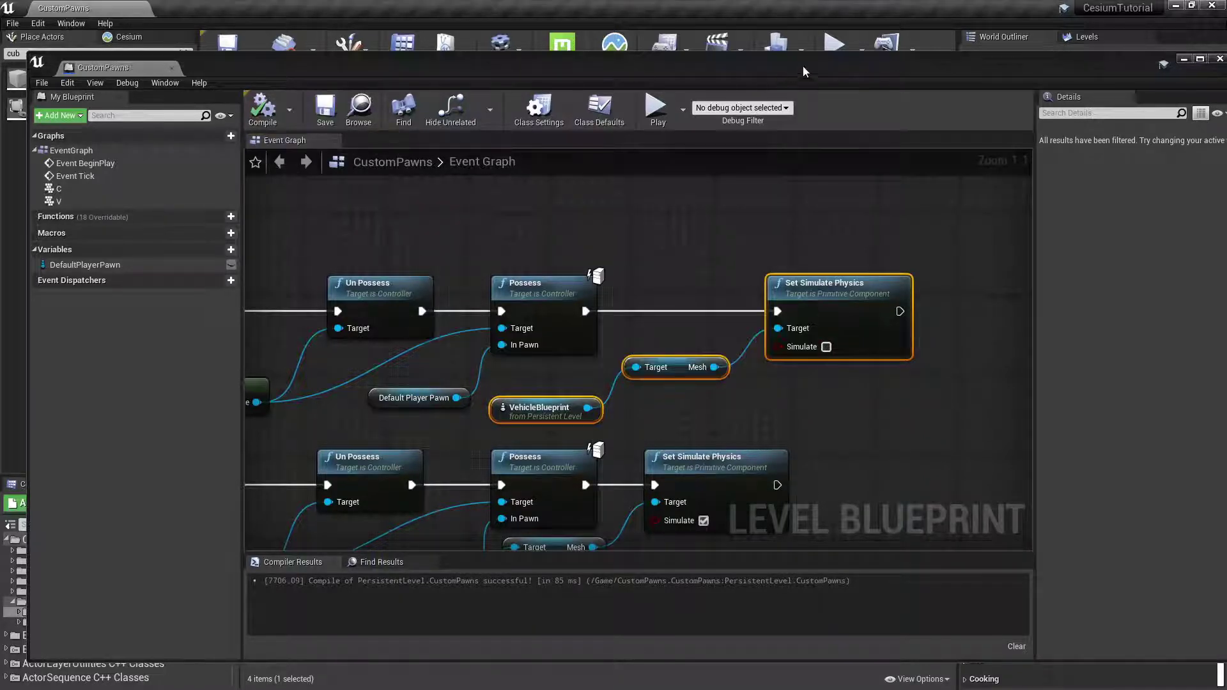
pyautogui.click(1182, 60)
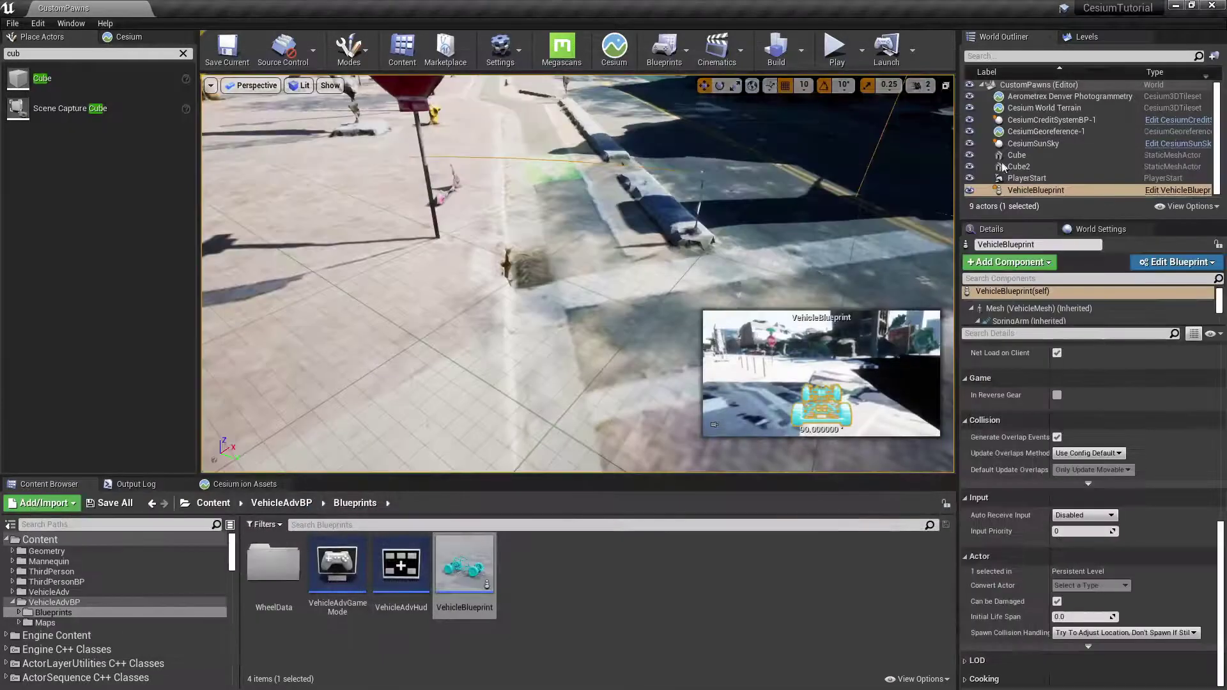
pyautogui.click(848, 60)
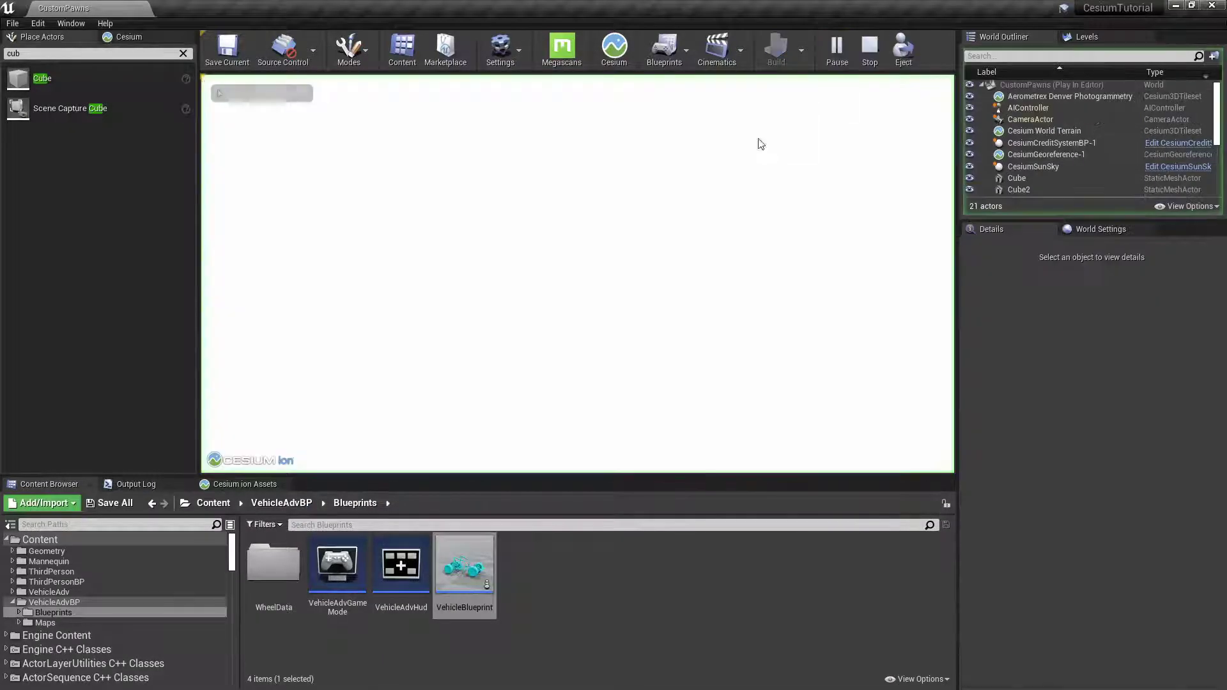
pyautogui.click(593, 307)
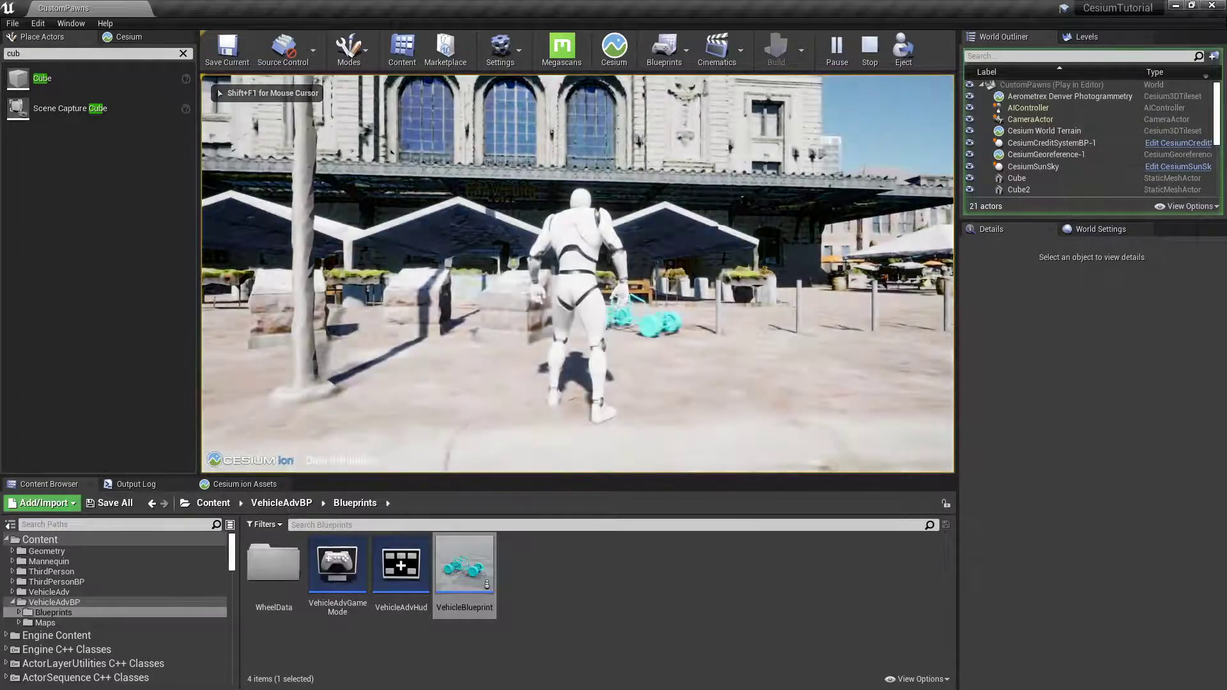
pyautogui.press('e')
pyautogui.press('w')
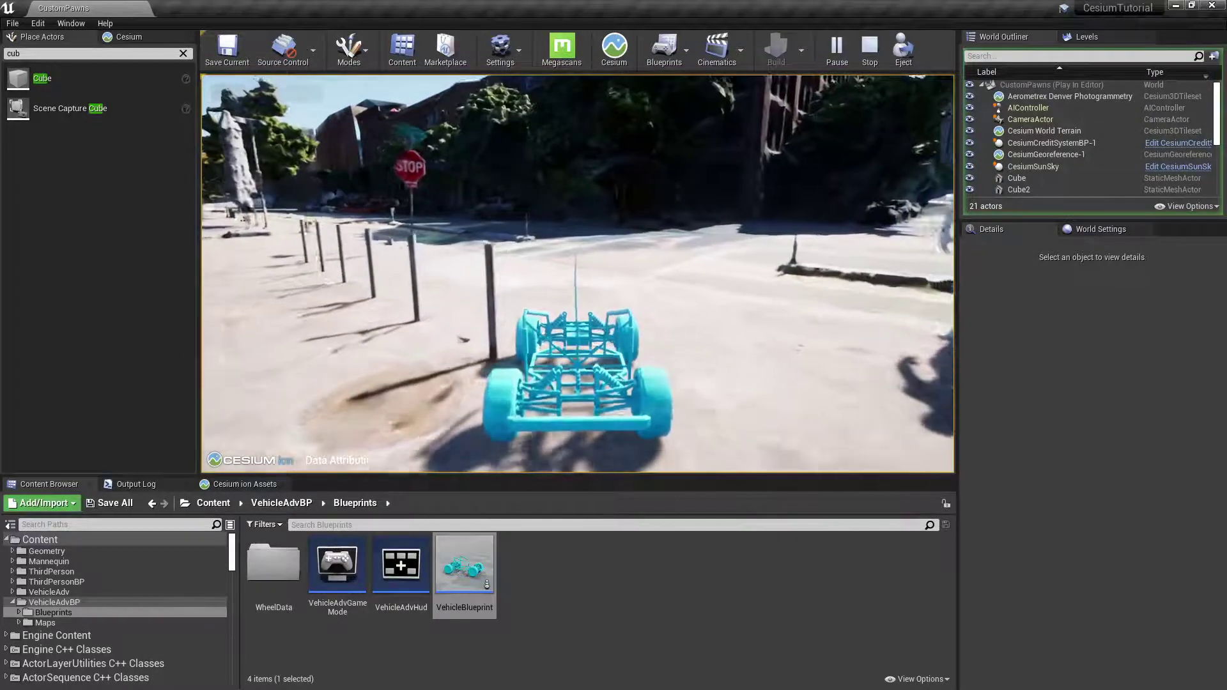
pyautogui.press('d')
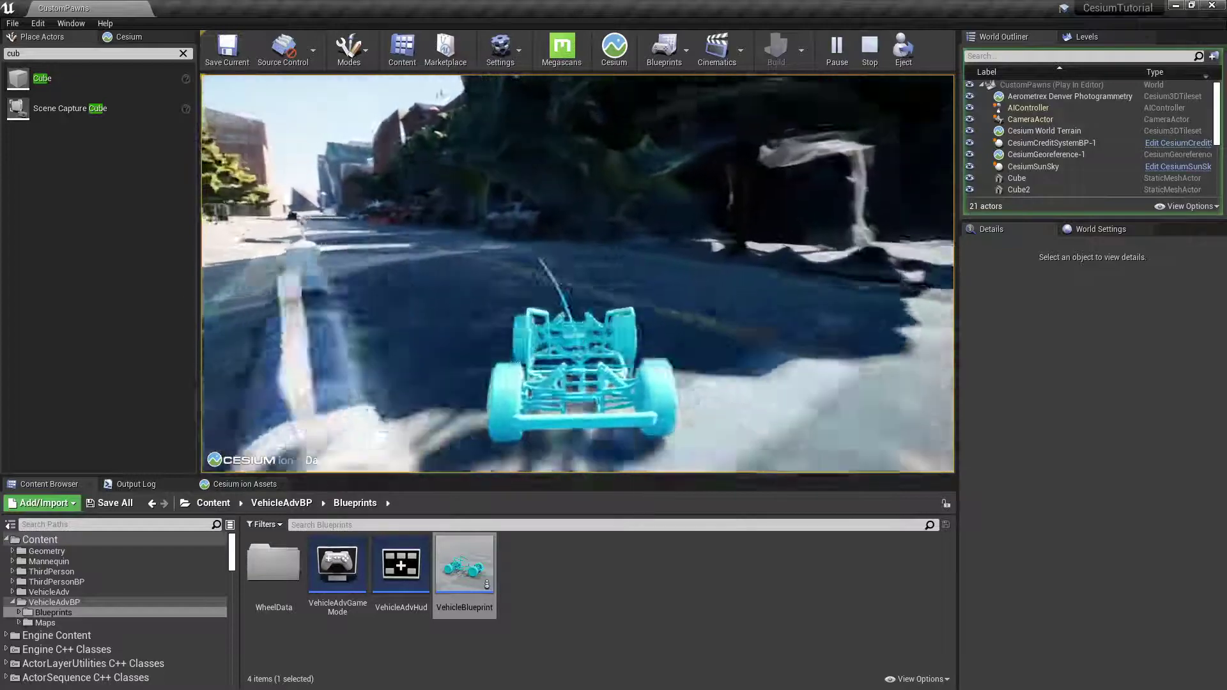
pyautogui.press('e')
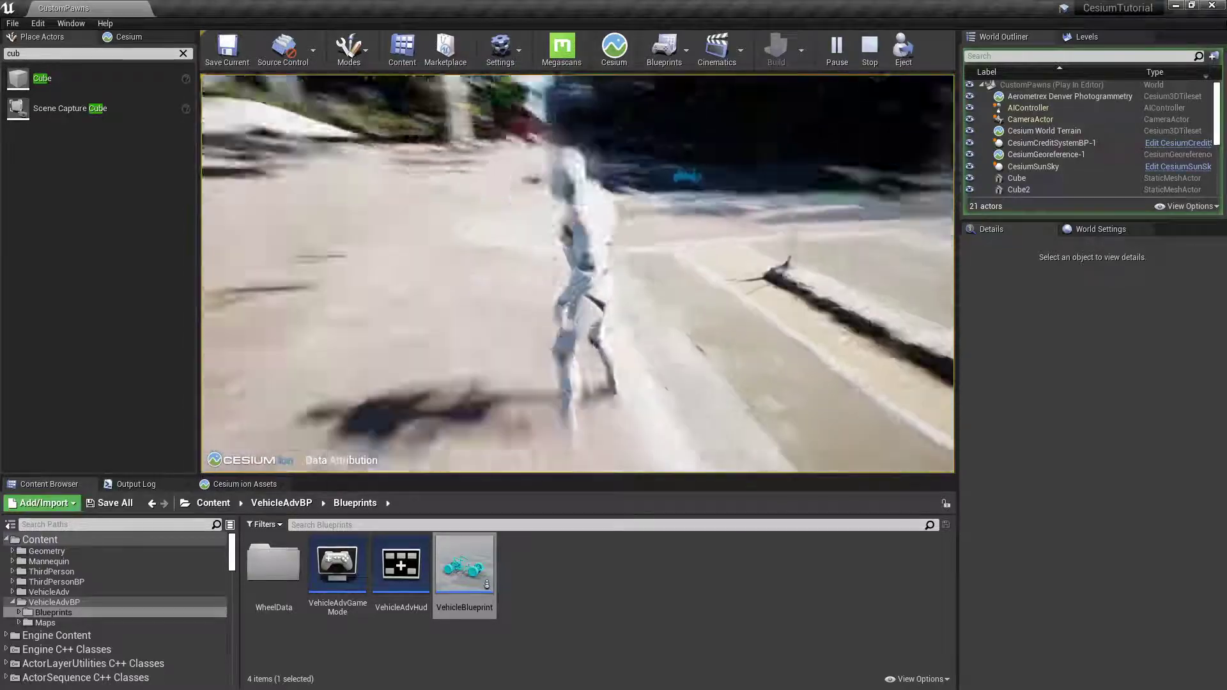
pyautogui.press('w')
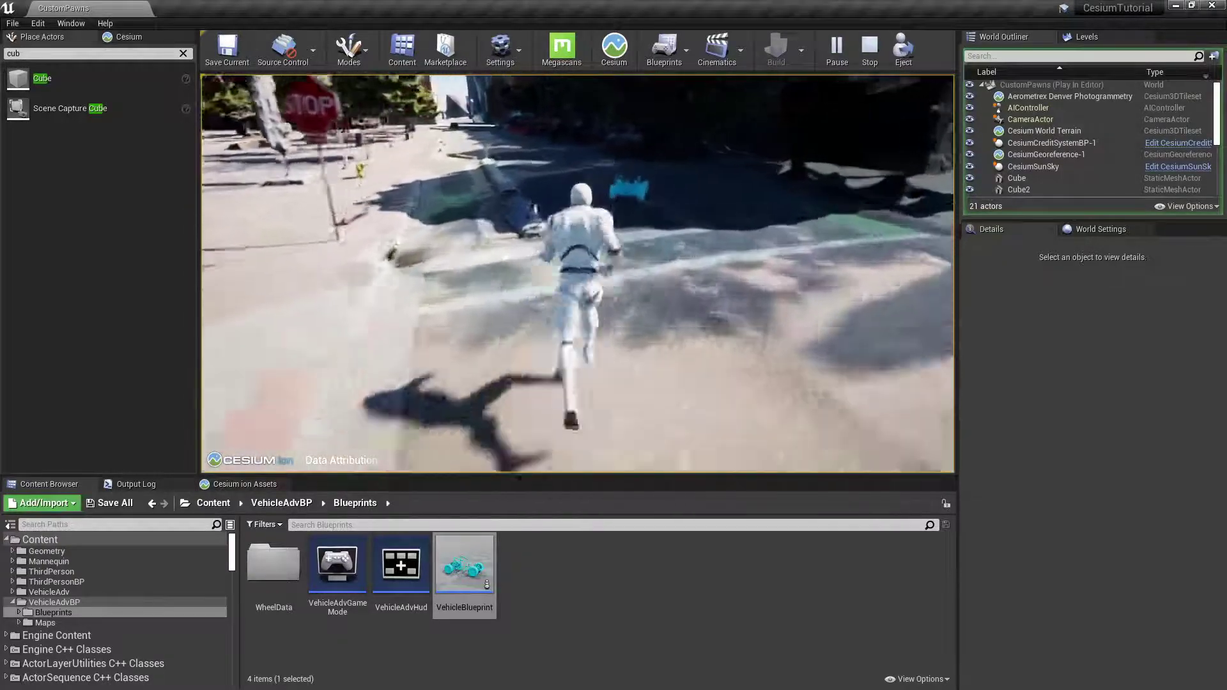
pyautogui.press('w')
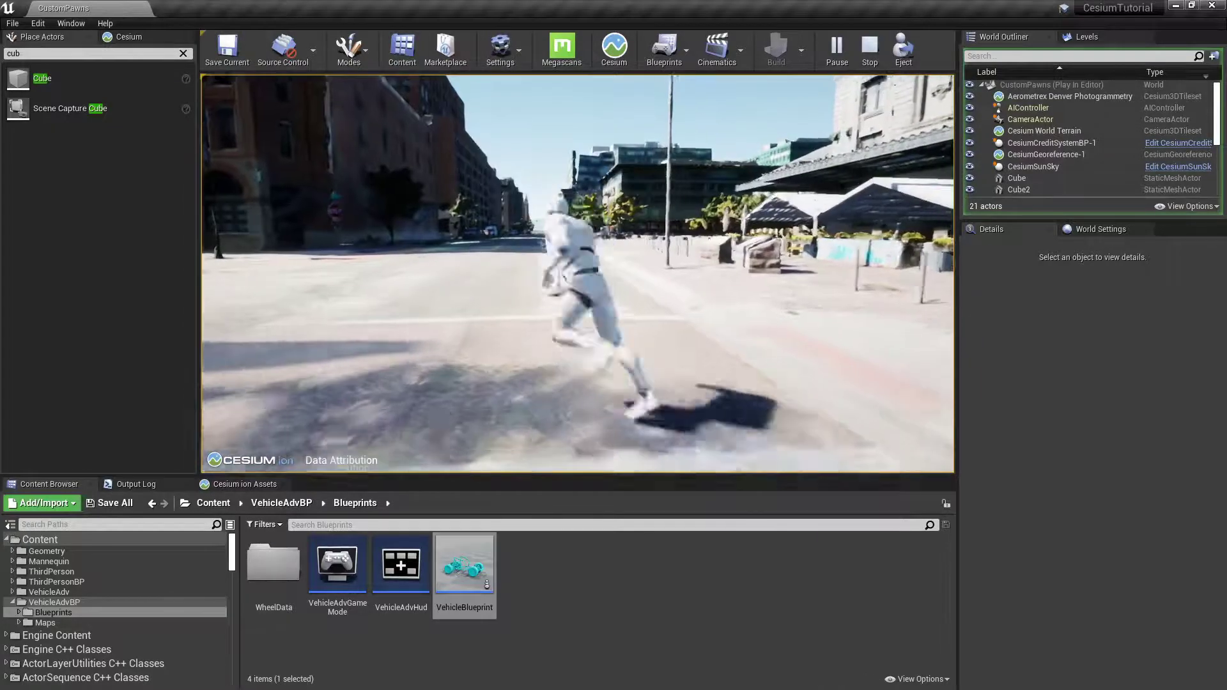
pyautogui.press('w')
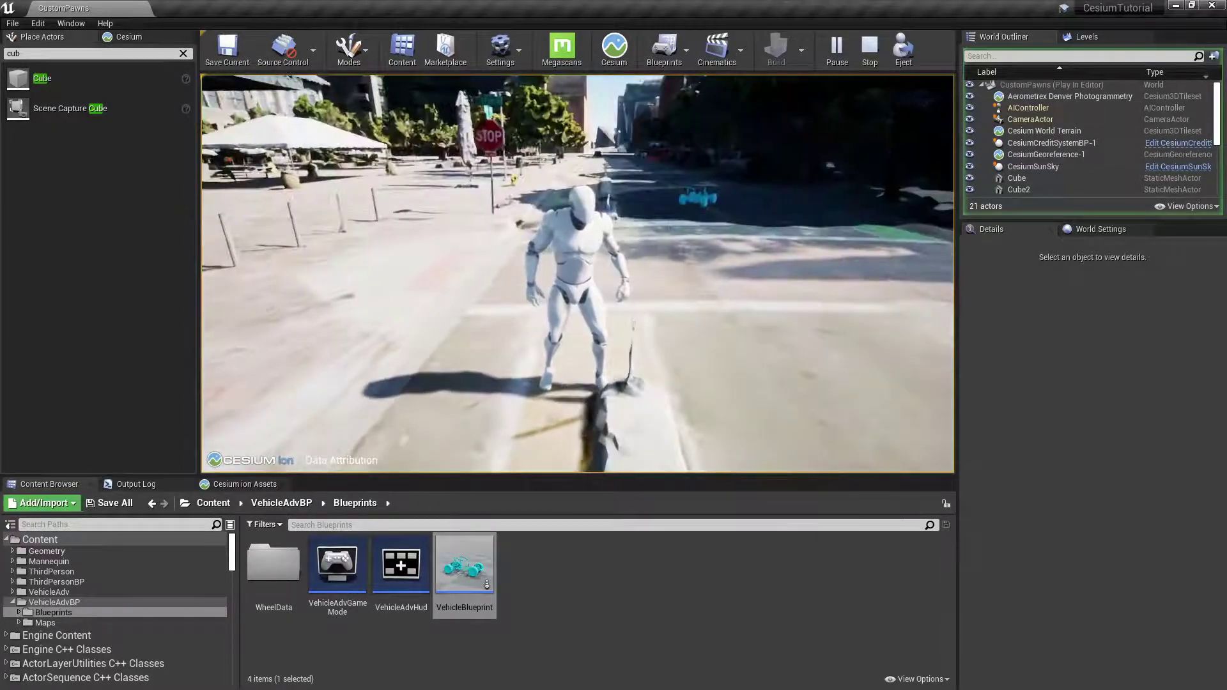
pyautogui.press('Escape')
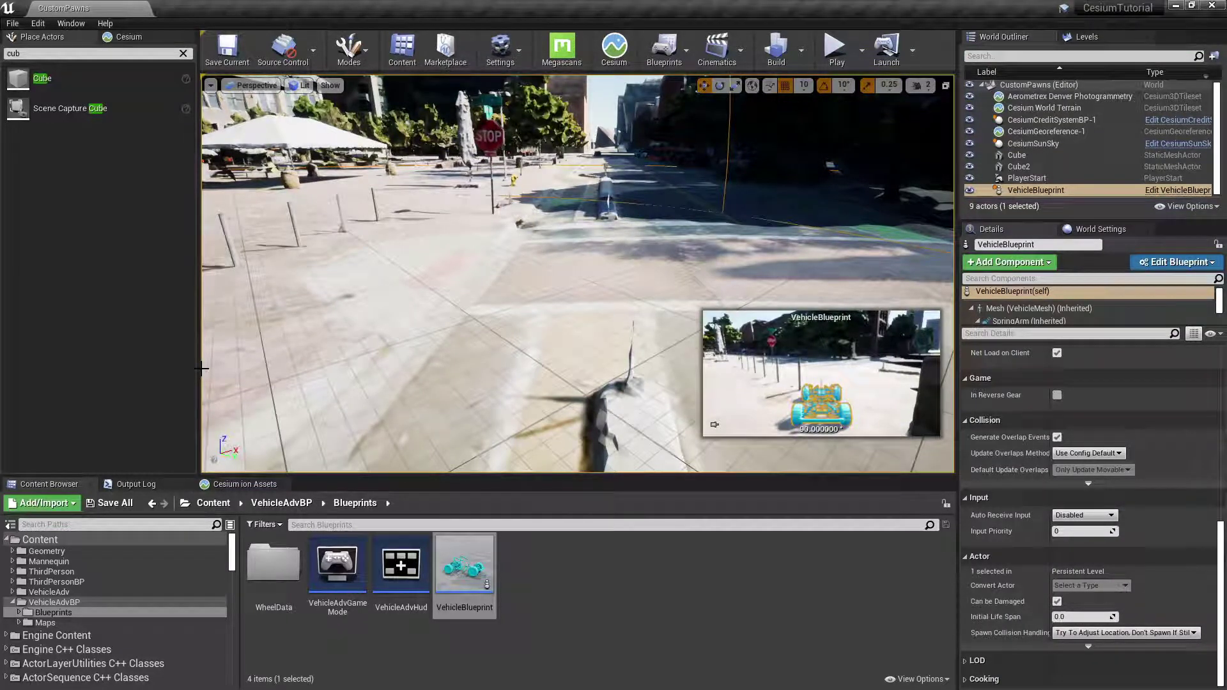
# Set Aerometrex Denver Photogrammetry's Level of Detail Maximum Screen Space Error to 2.
pyautogui.click(1028, 97)
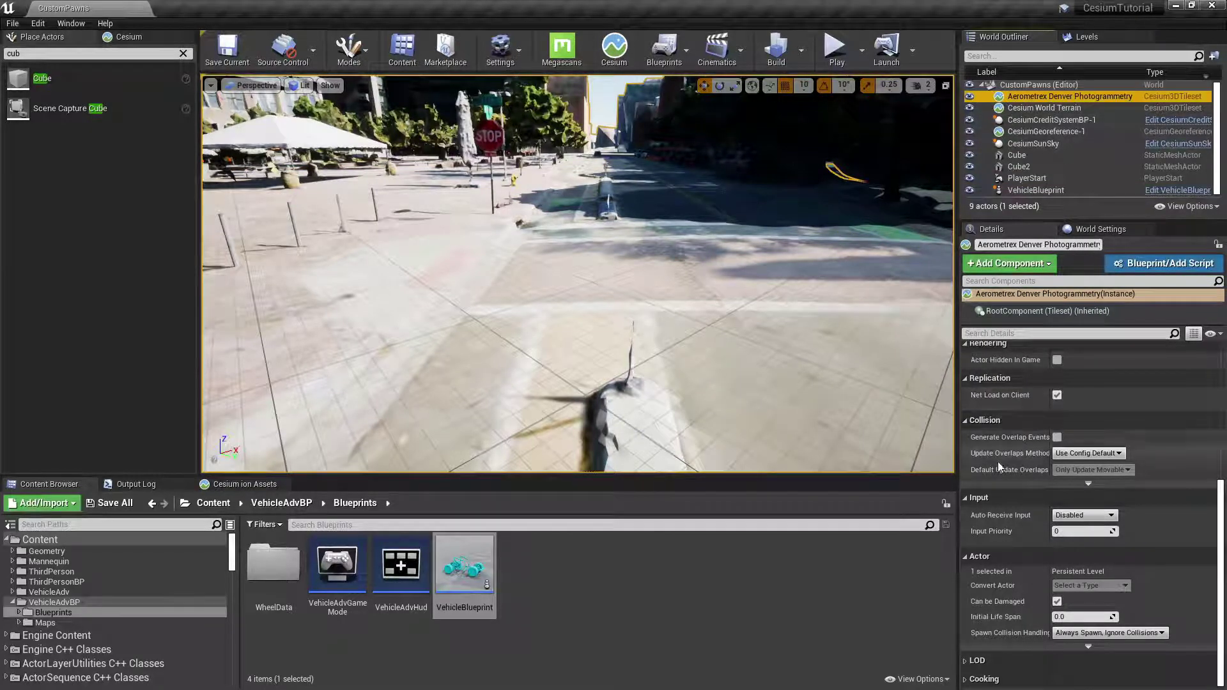
pyautogui.scroll(3, 1011, 465)
pyautogui.scroll(3, 1012, 465)
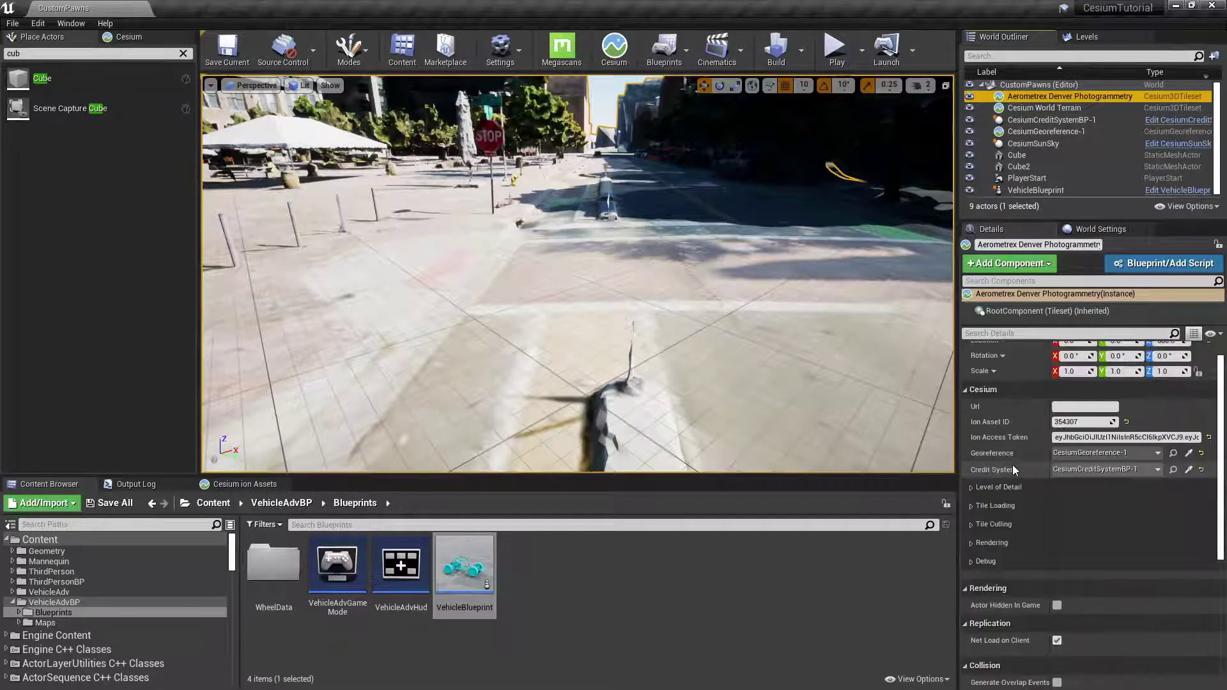
pyautogui.click(1018, 486)
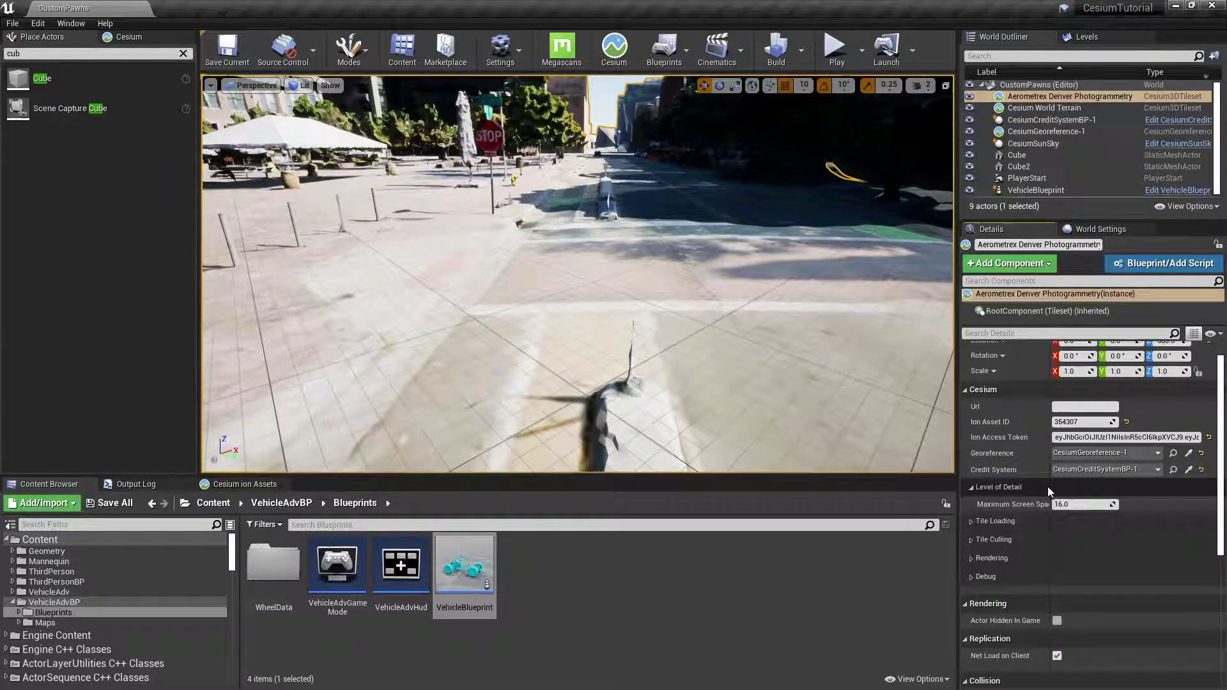
pyautogui.moveTo(1048, 486); pyautogui.dragTo(1089, 486)
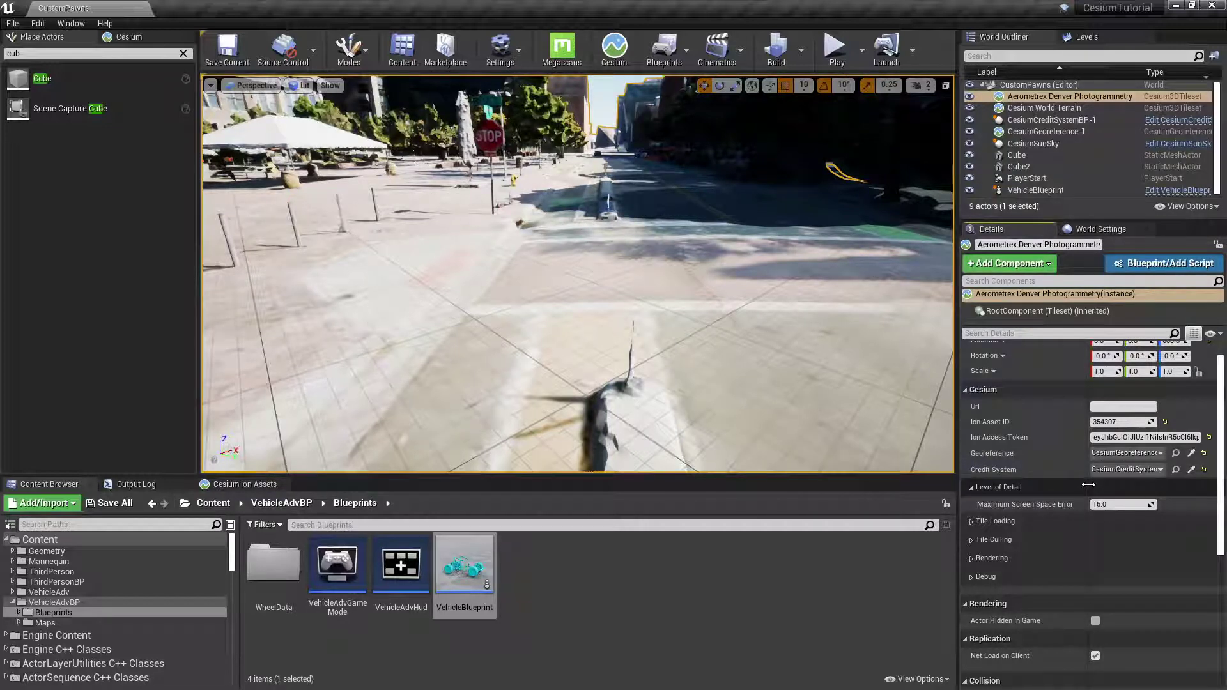
pyautogui.click(1124, 505)
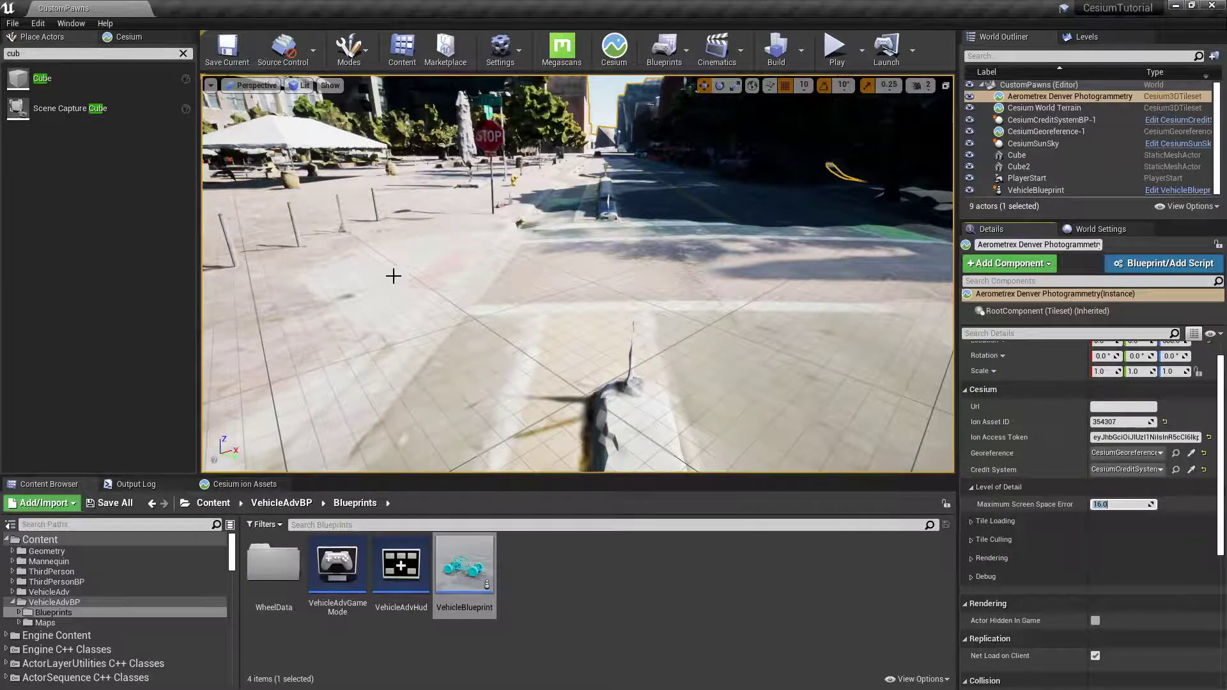
pyautogui.moveTo(393, 276); pyautogui.dragTo(448, 269, button='right')
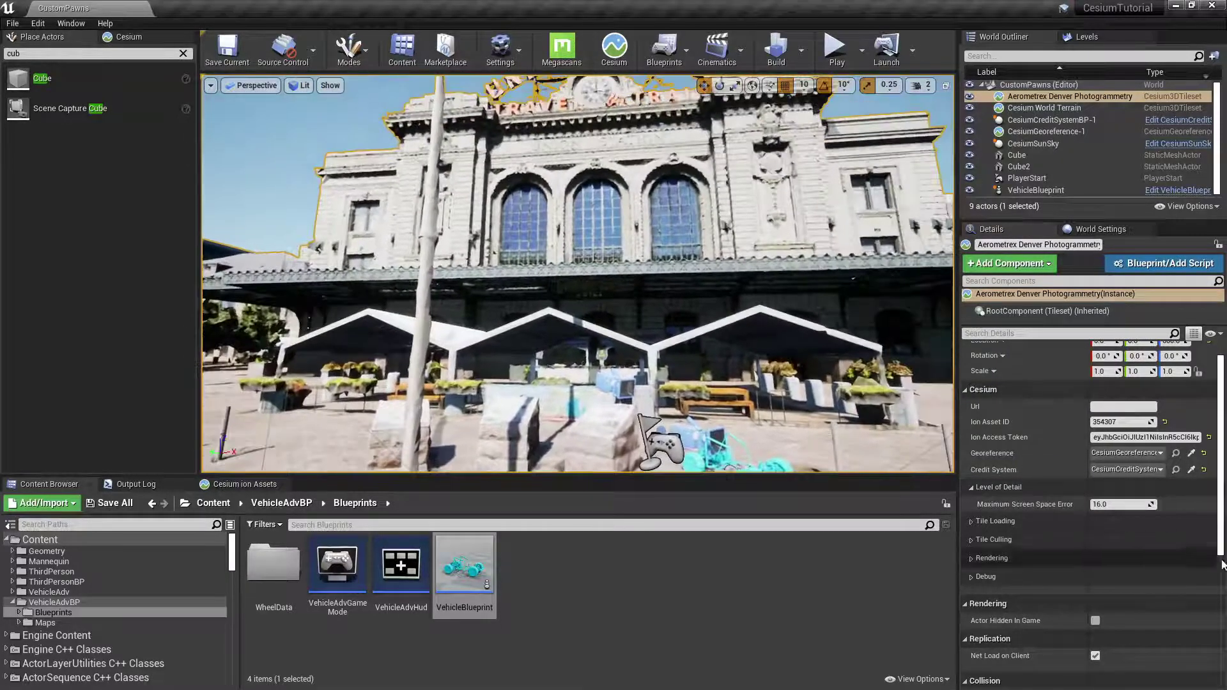
pyautogui.click(1148, 504)
pyautogui.write('2')
pyautogui.press('Return')
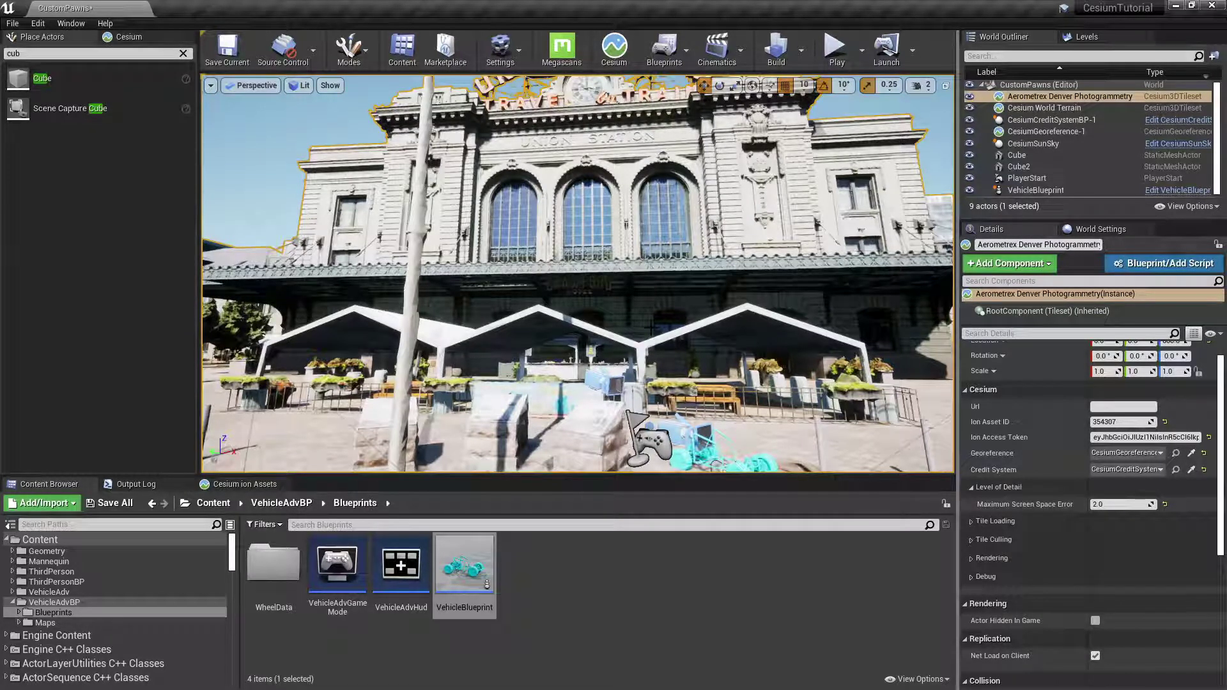
pyautogui.moveTo(648, 328); pyautogui.dragTo(700, 350, button='right')
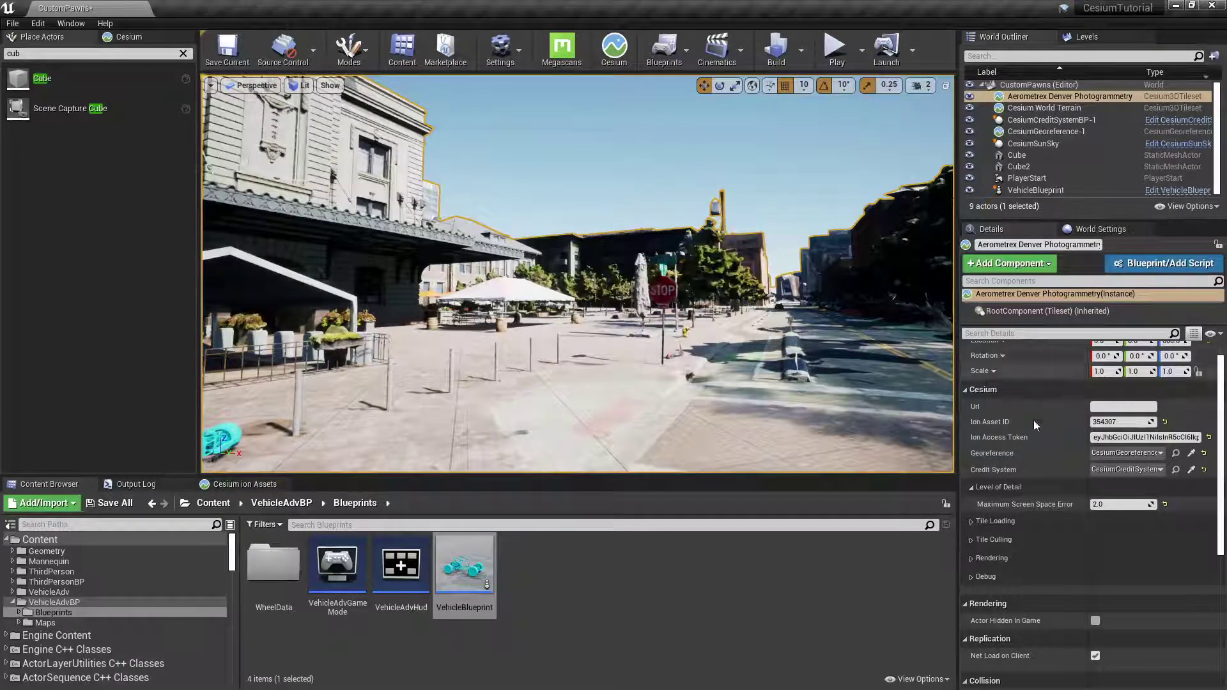
# Uncheck Enable Frustum Culling under Tile Culling, then fly along the street to inspect.
pyautogui.scroll(-1, 1026, 460)
pyautogui.click(1015, 519)
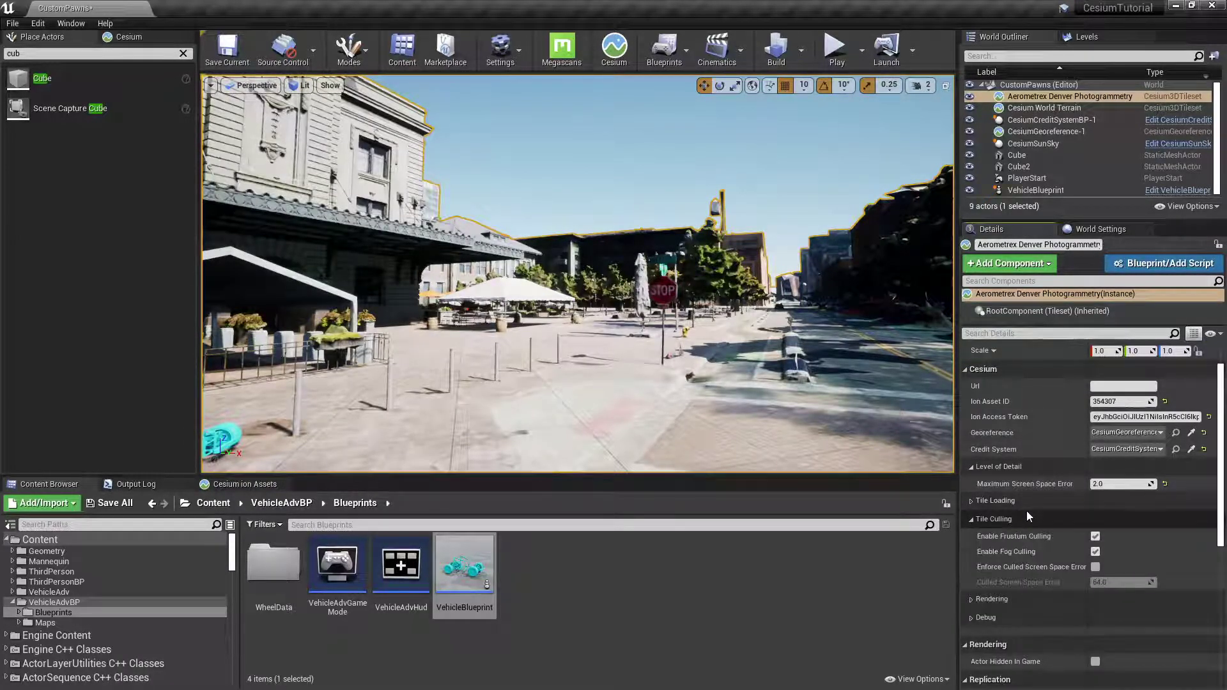
pyautogui.scroll(-2, 1027, 512)
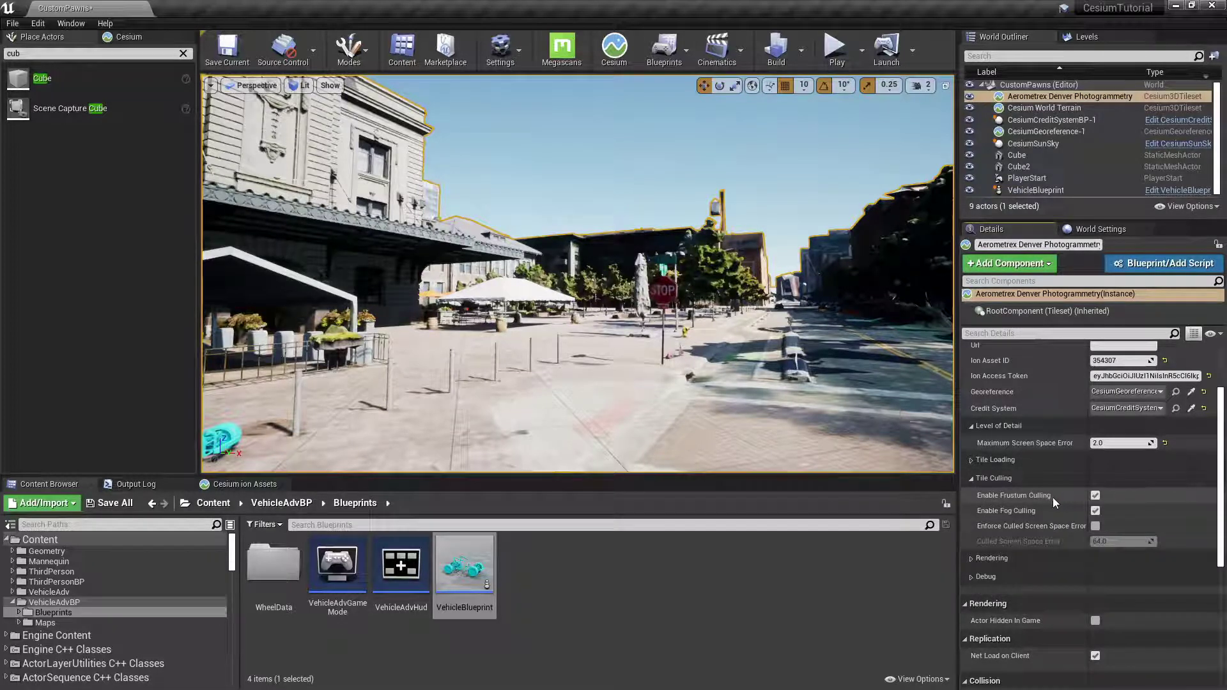
pyautogui.moveTo(1048, 505)
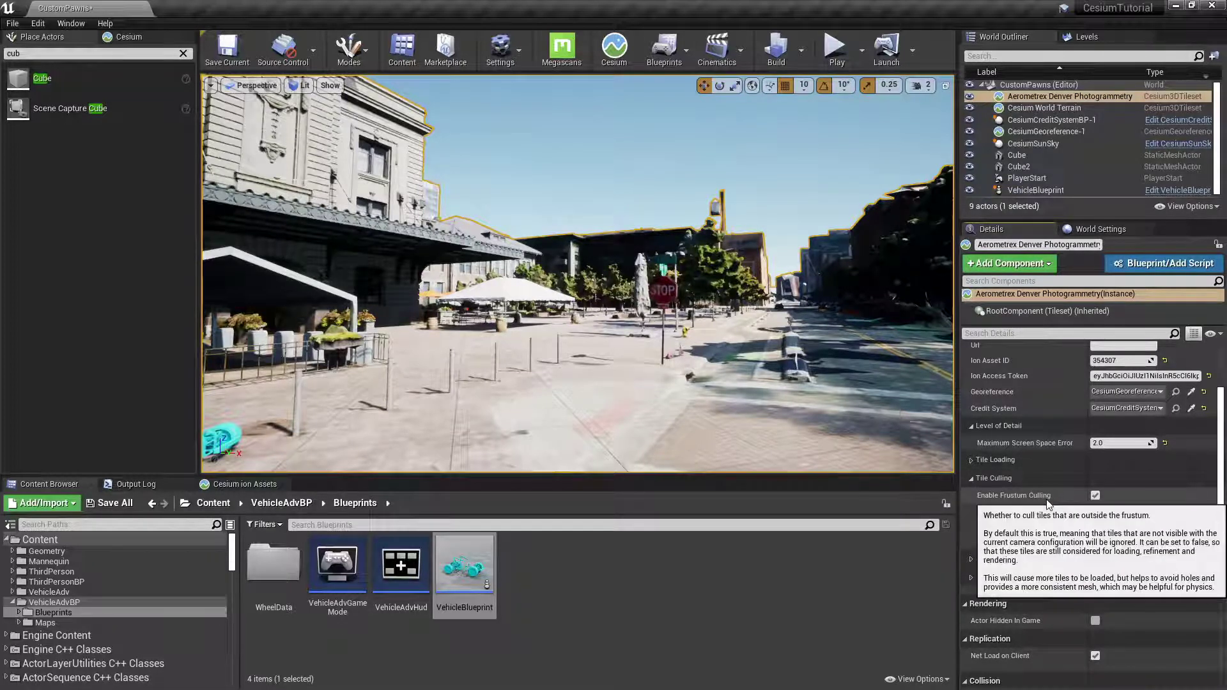
pyautogui.click(1094, 496)
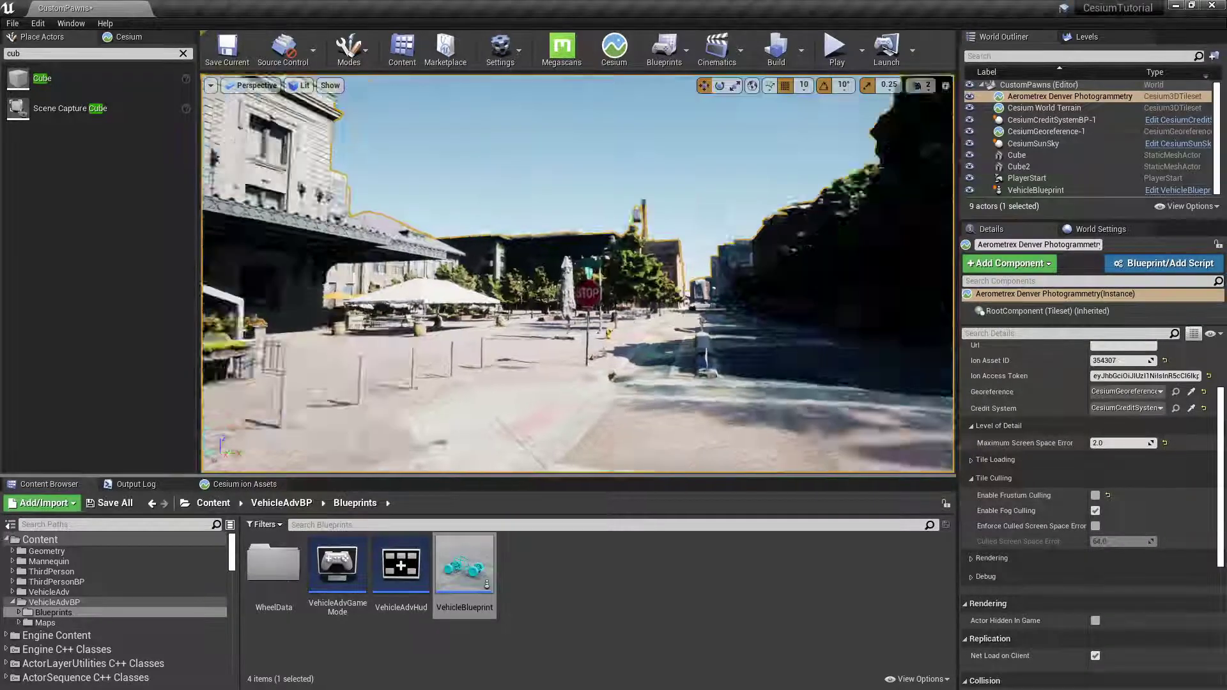
pyautogui.moveTo(724, 331); pyautogui.dragTo(724, 330, button='right')
pyautogui.moveTo(577, 273); pyautogui.dragTo(639, 273, button='right')
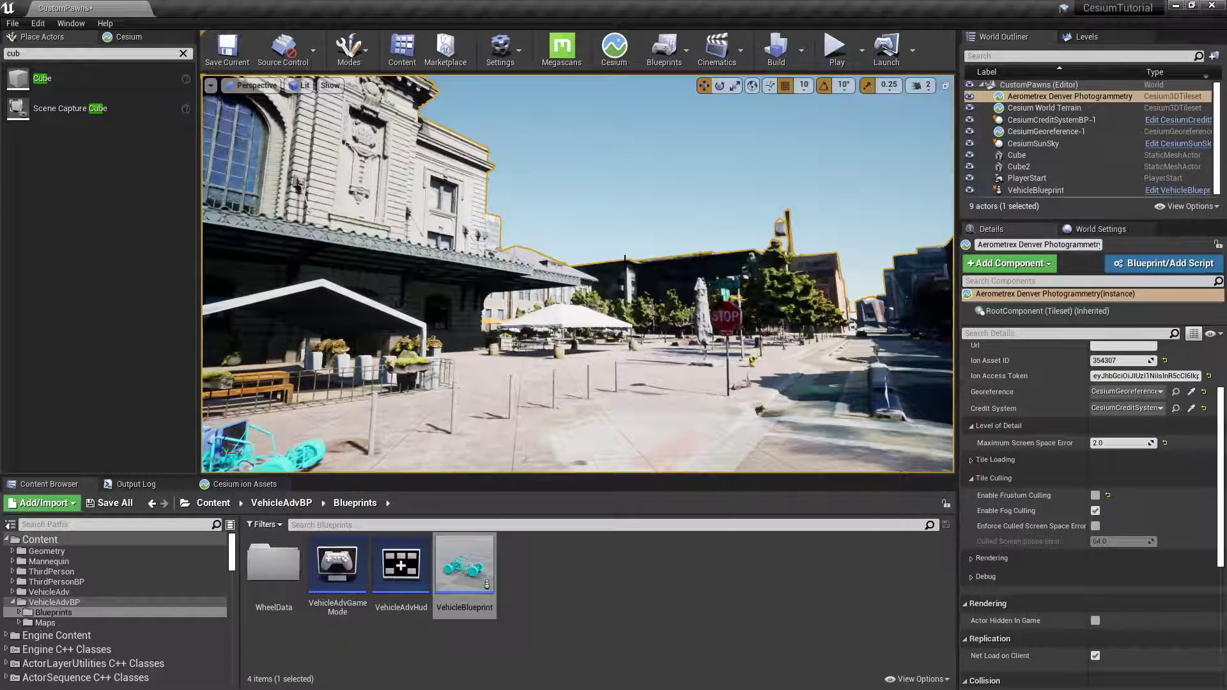
# Switch the left panel to the Cesium tab.
pyautogui.click(127, 36)
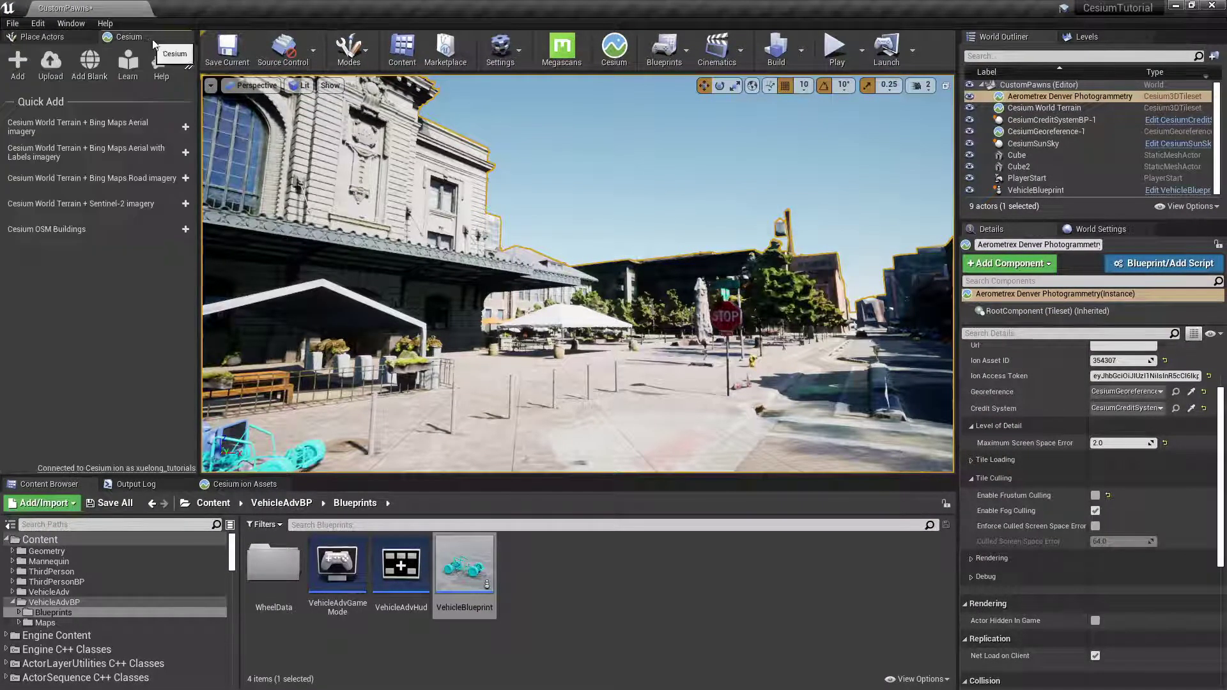